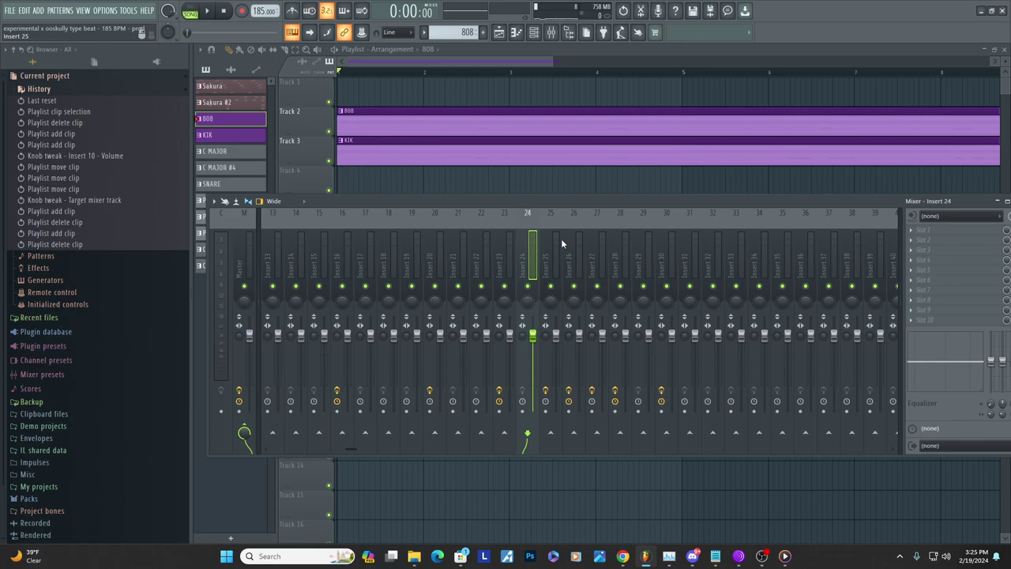
Play the arrangement to check the levels on mixer Inserts 23 and 24, and open Maximus on Insert 23
click(512, 259)
click(529, 261)
key(space)
click(512, 266)
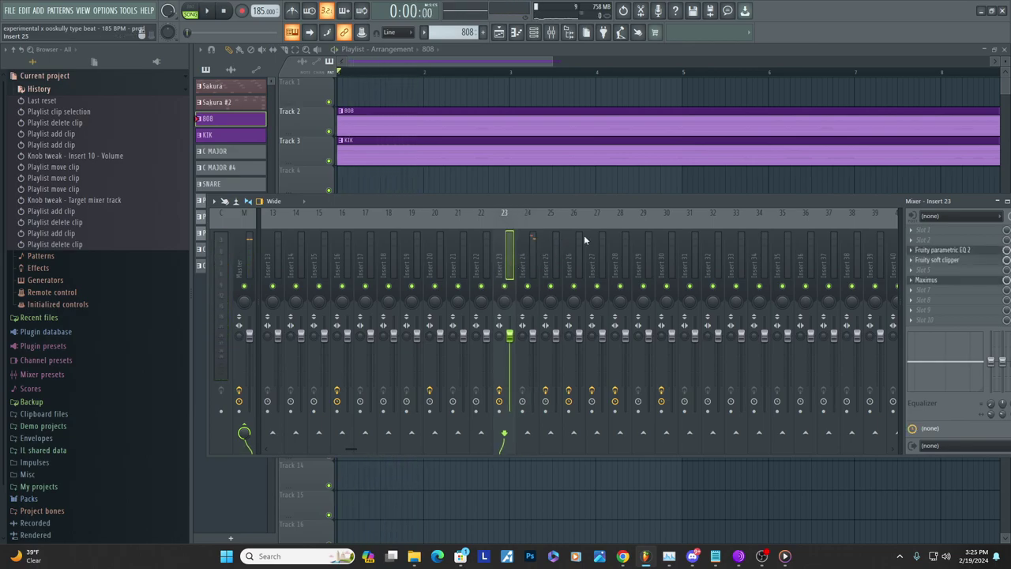
click(938, 281)
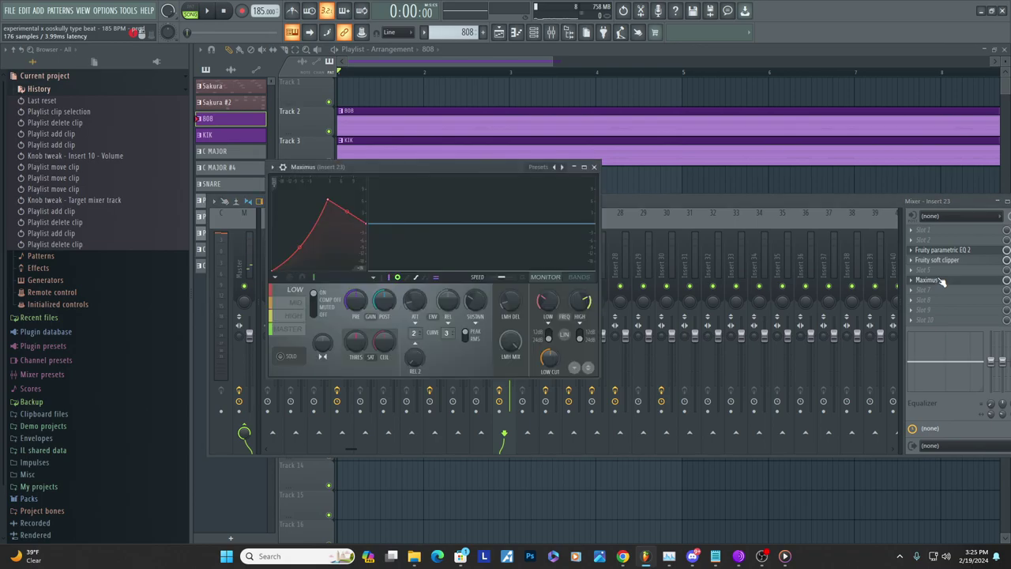
Examine the Maximus compression curves of the low, mid, high and master bands on Insert 23
click(297, 303)
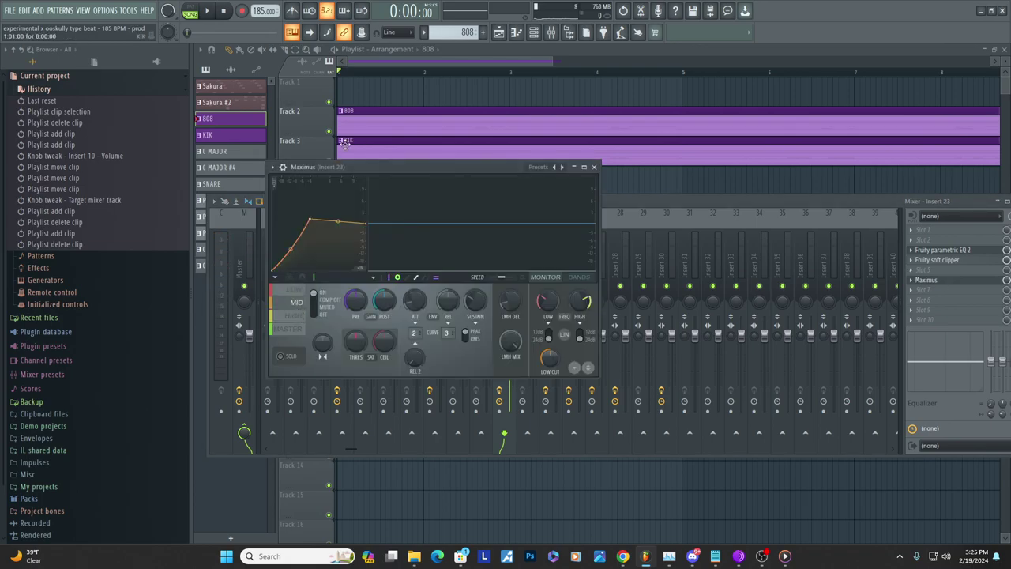
click(293, 315)
click(298, 293)
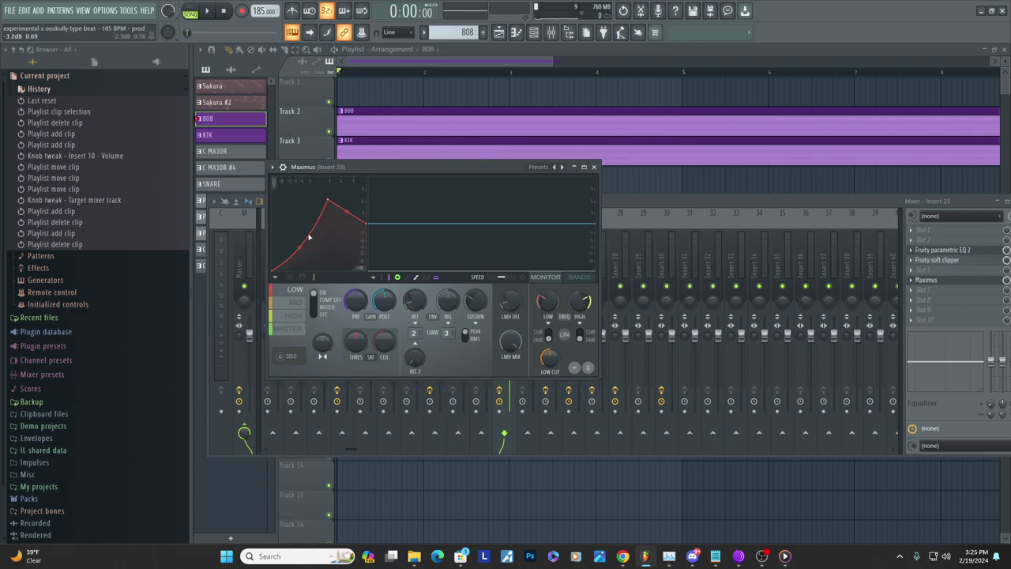
click(293, 329)
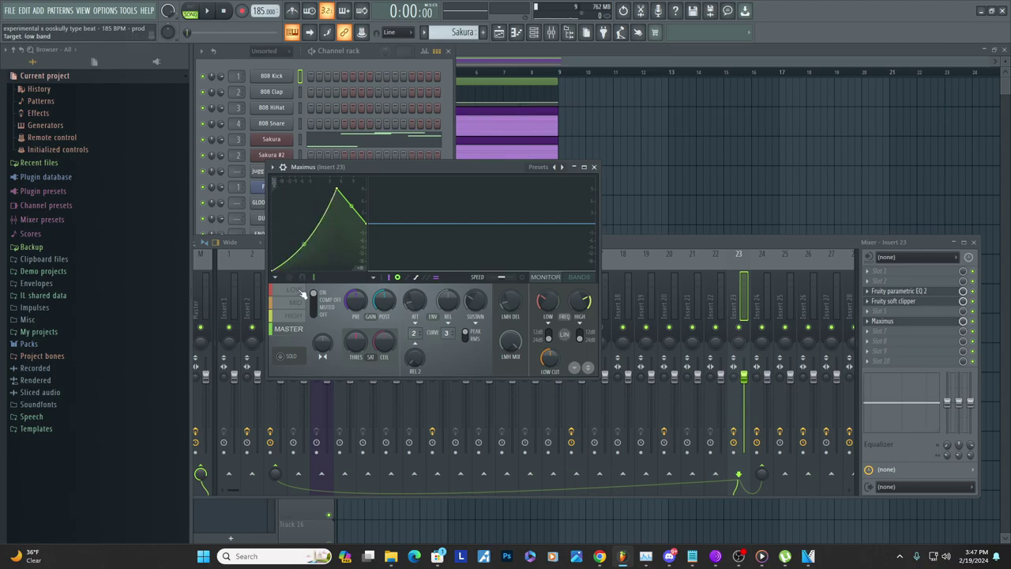
click(297, 291)
click(291, 315)
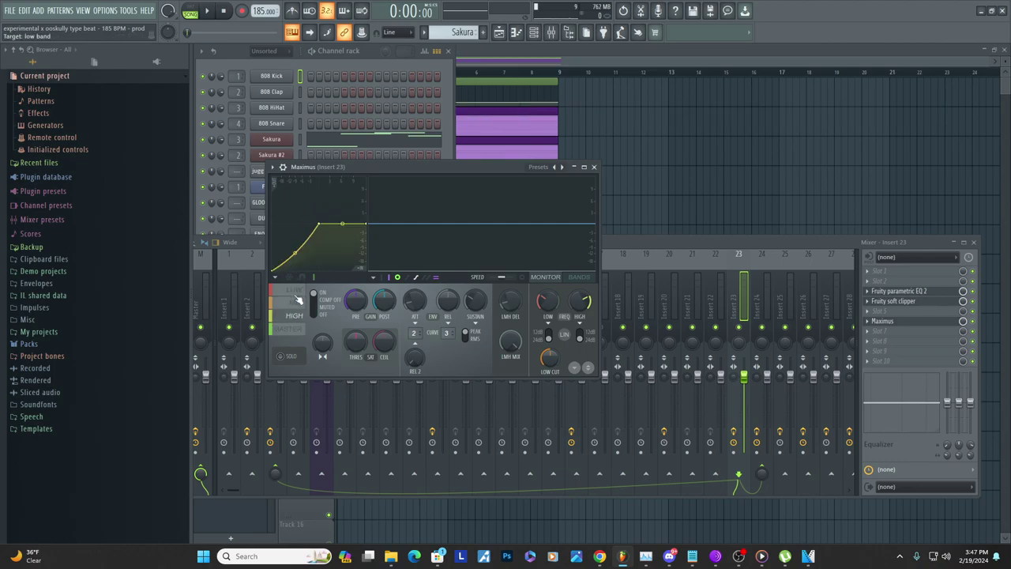
click(299, 291)
click(300, 303)
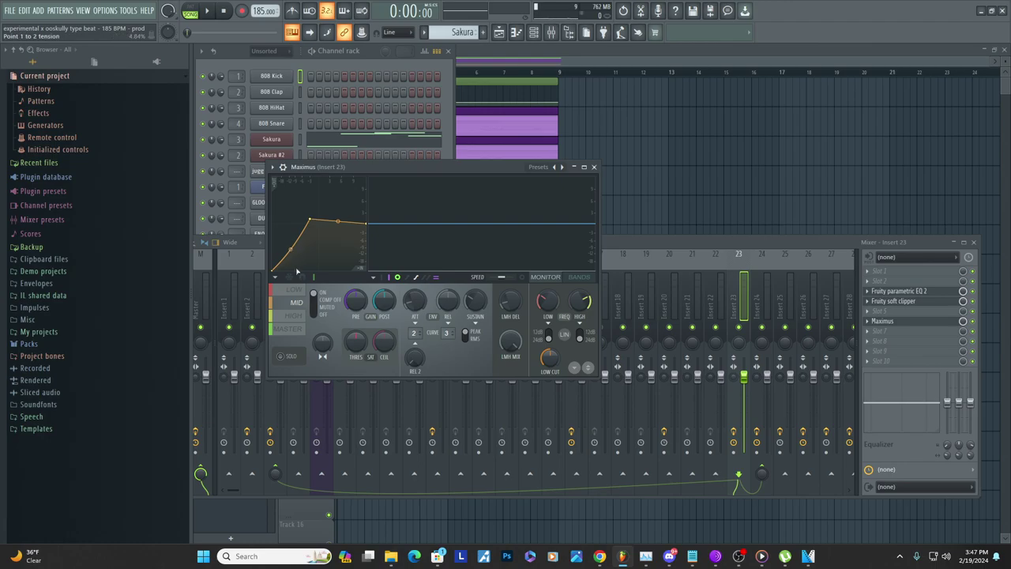
Switch the Maximus display to the frequency bands and examine the low, mid and high curves
click(579, 278)
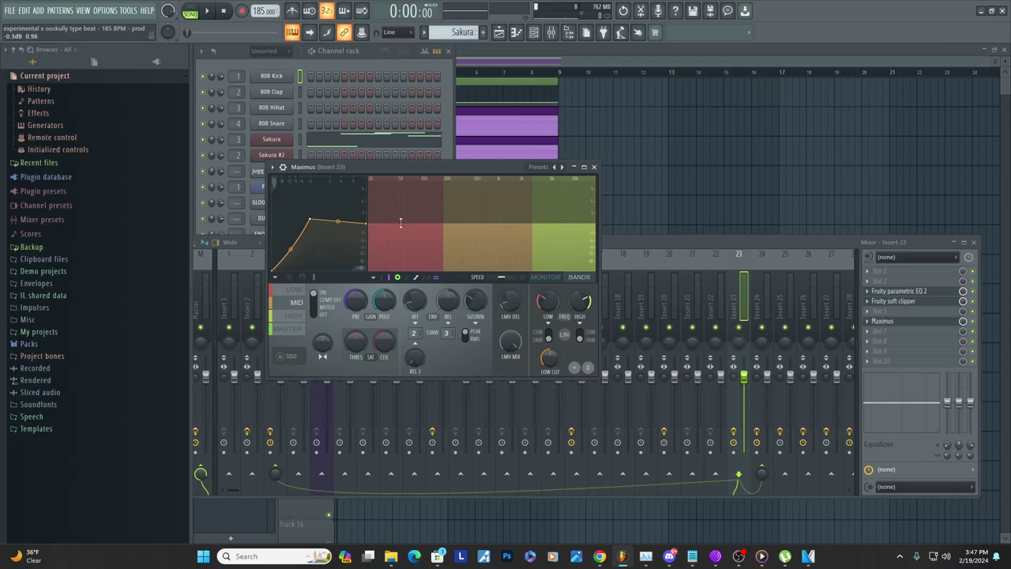
click(307, 292)
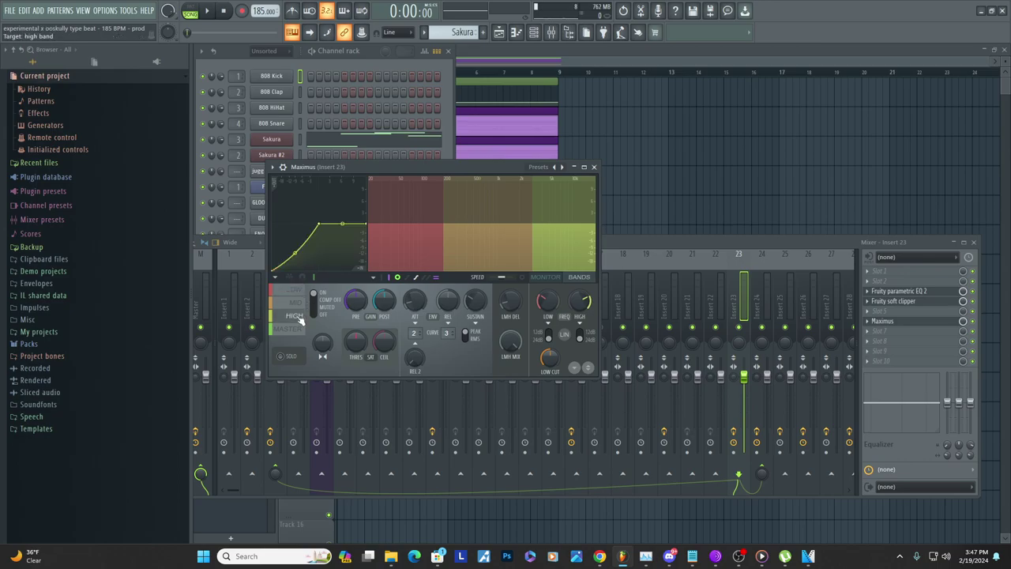
click(296, 302)
click(295, 290)
mouse_move(330, 199)
mouse_down()
mouse_move(319, 217)
mouse_move(332, 192)
mouse_up()
click(301, 303)
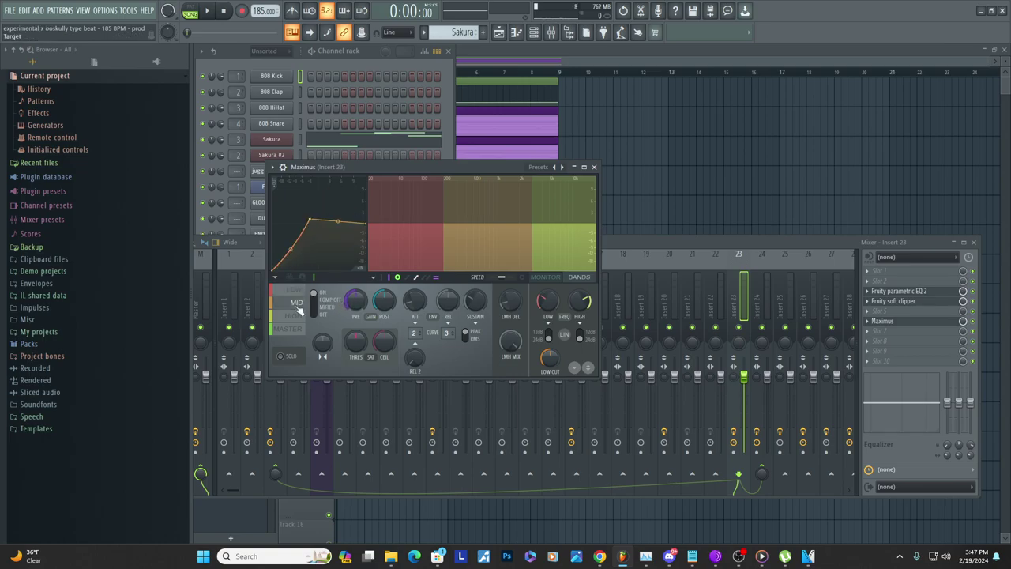
Adjust the tension of the first segment of the high band's curve in Maximus so it bows downward
click(294, 315)
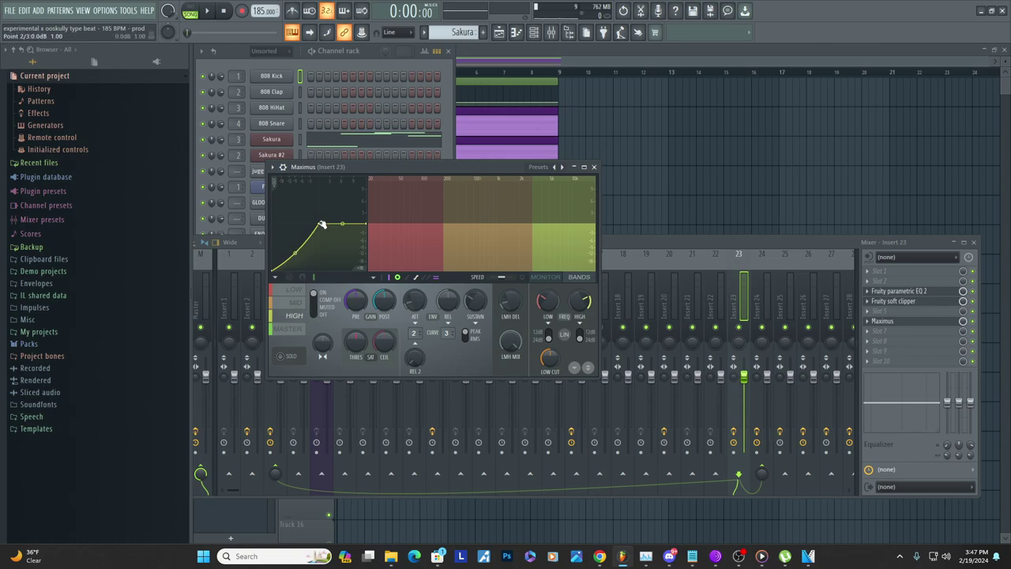
drag(295, 253, 295, 246)
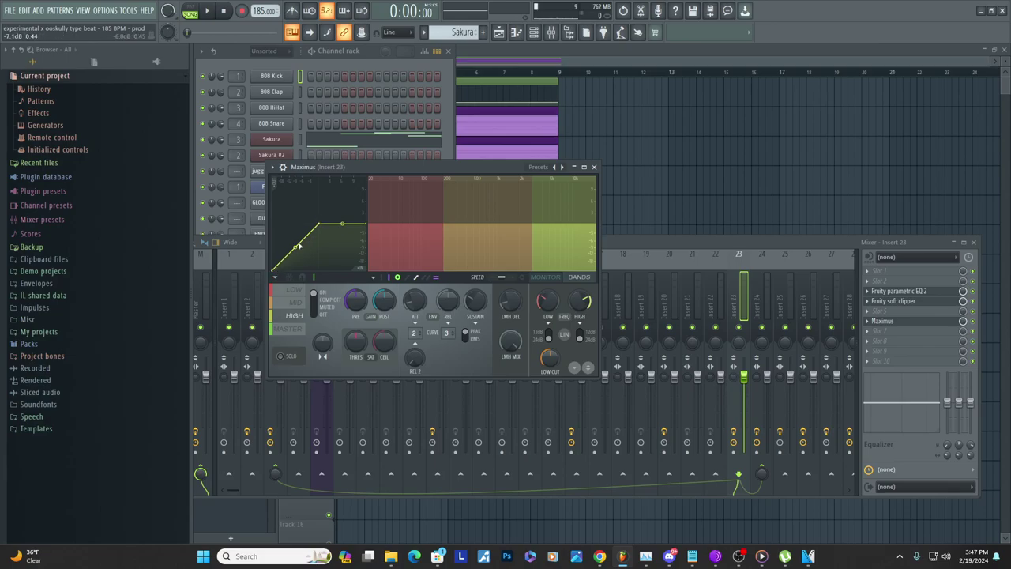
drag(296, 248, 297, 253)
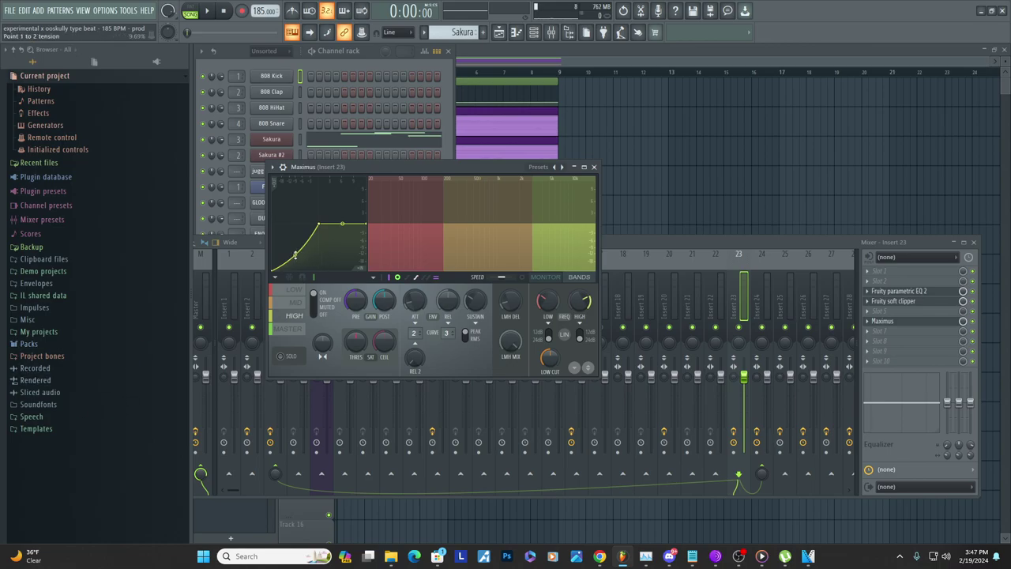
Add two points to the high band's curve to form an early peak and a deep dip, and play the result
right_click(284, 247)
drag(284, 247, 275, 249)
right_click(313, 270)
right_click(294, 259)
click(308, 269)
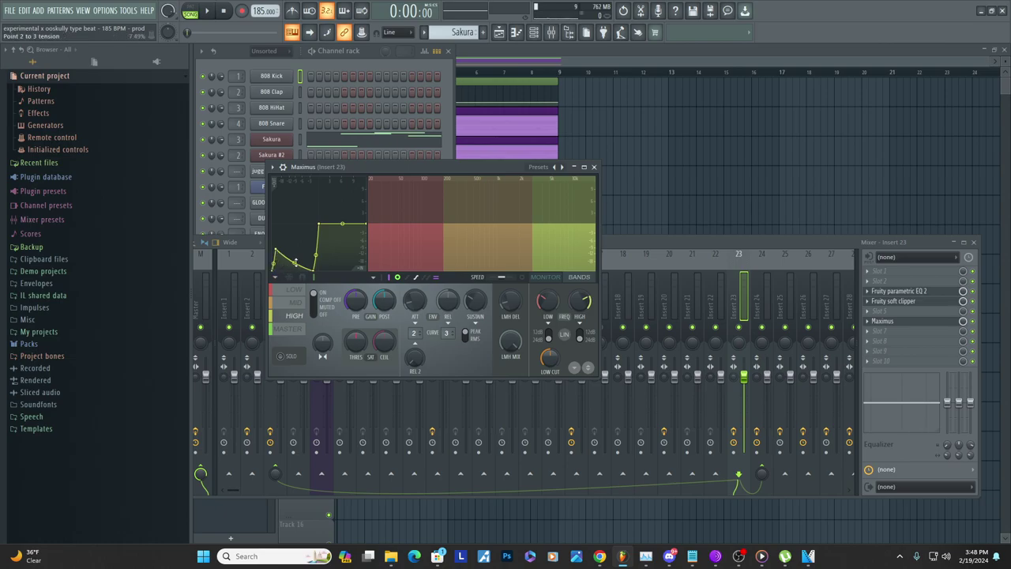
key(space)
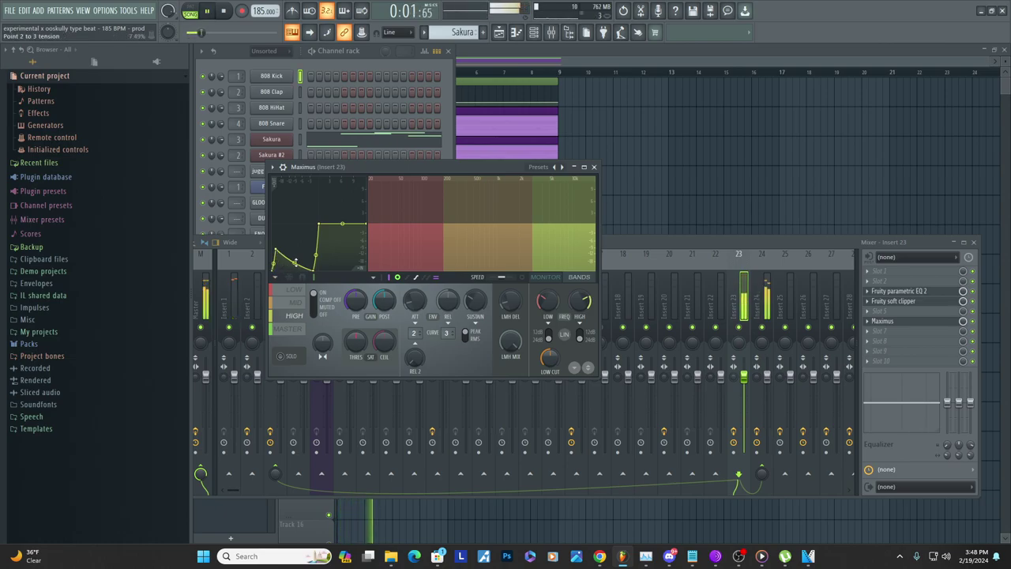
key(space)
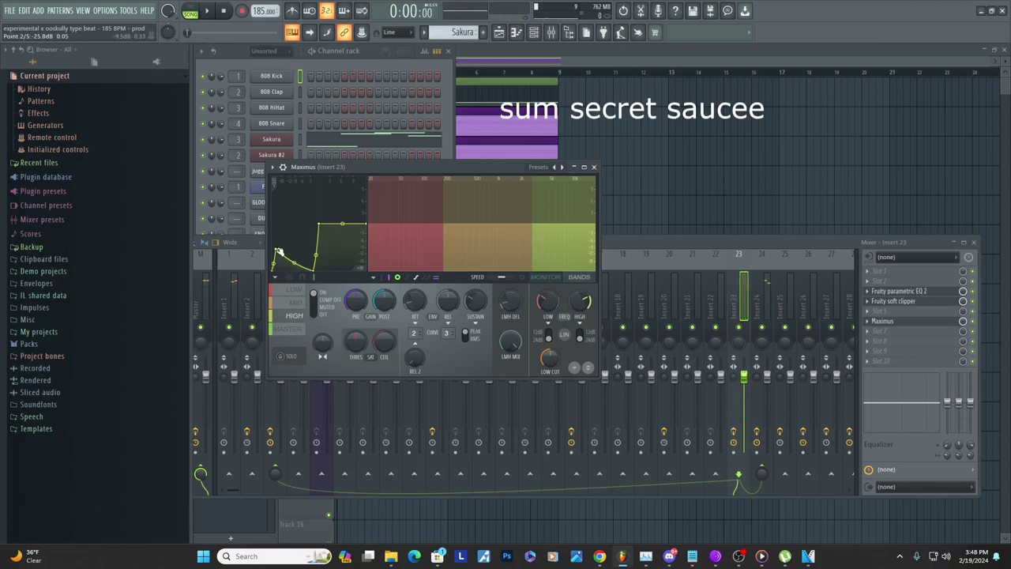
Delete the two added points from the high band's curve and play the arrangement for comparison
right_click(278, 251)
click(294, 263)
right_click(316, 272)
click(328, 286)
key(space)
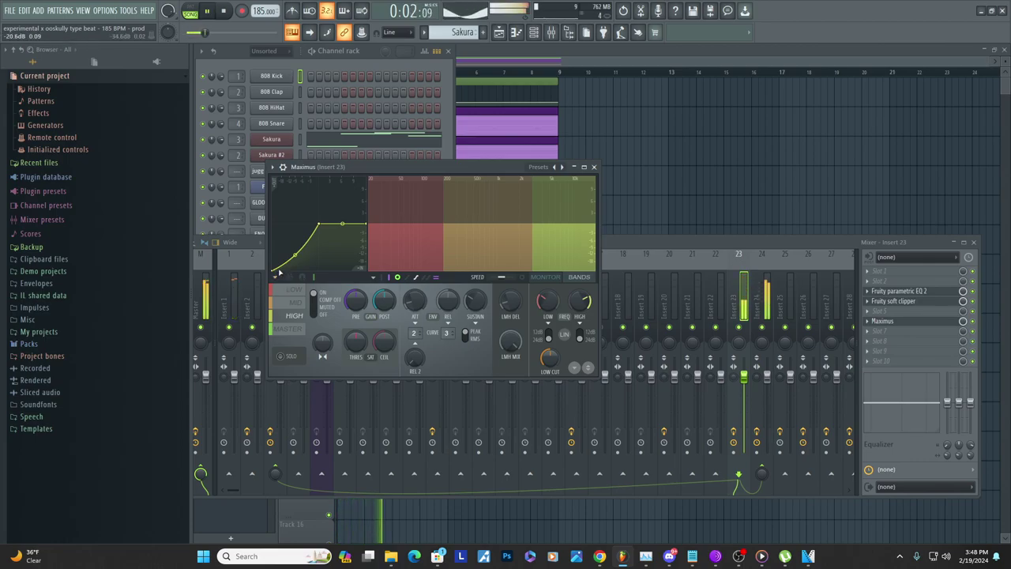
key(space)
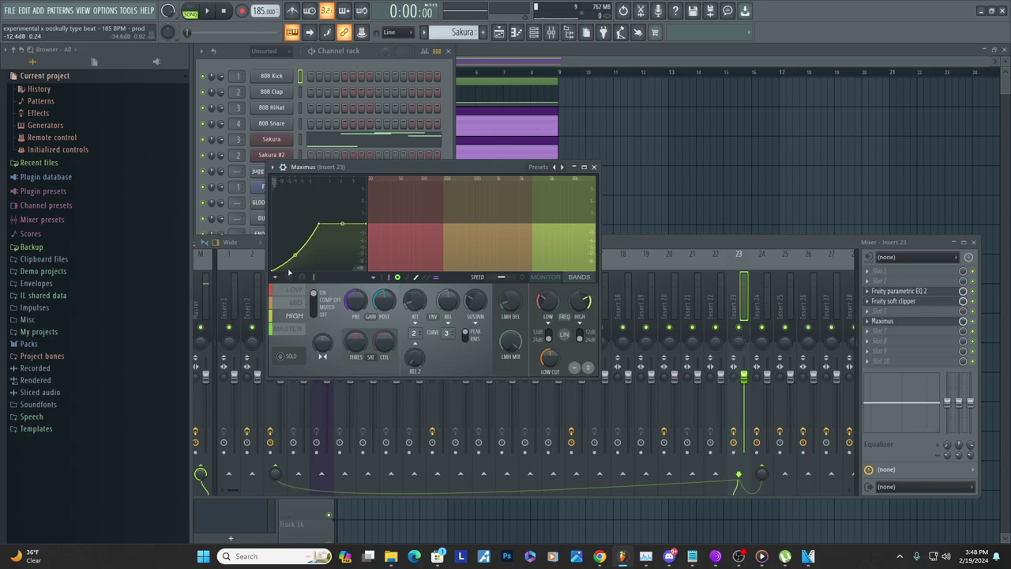
Try placing another point on the lower part of the high band's curve in Maximus
right_click(278, 255)
mouse_move(278, 255)
mouse_down()
mouse_move(279, 218)
mouse_move(286, 252)
mouse_up()
right_click(286, 252)
click(318, 271)
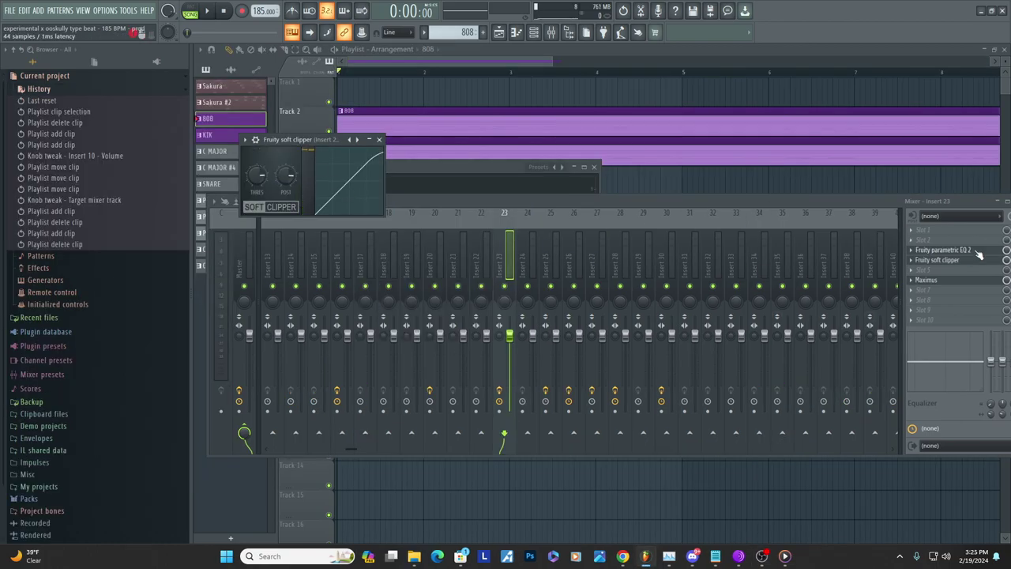
Open Fruity parametric EQ 2 on Insert 23 and check the filter order options of band 1
click(980, 254)
click(980, 254)
drag(286, 207, 257, 214)
right_click(260, 214)
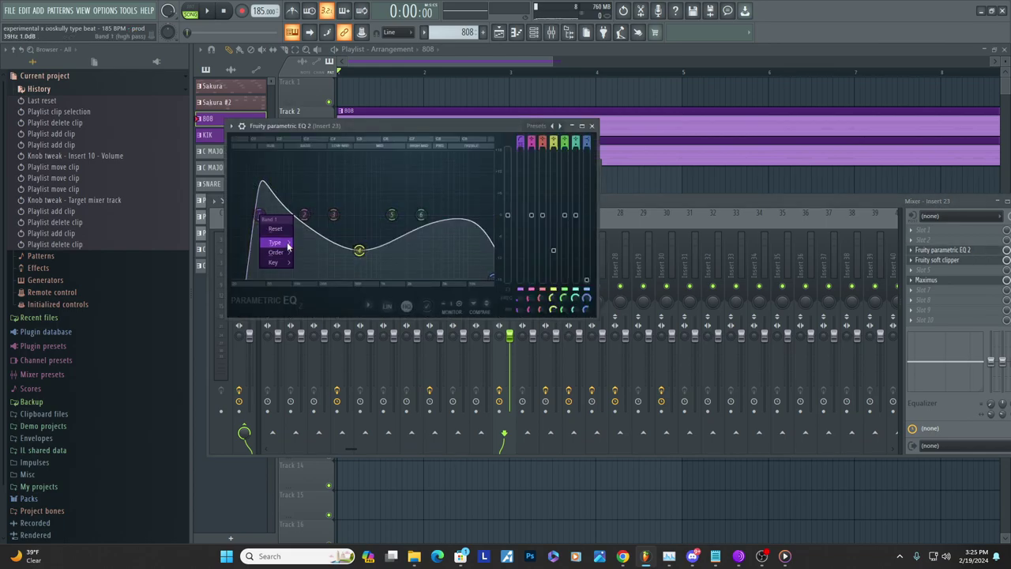
mouse_move(287, 245)
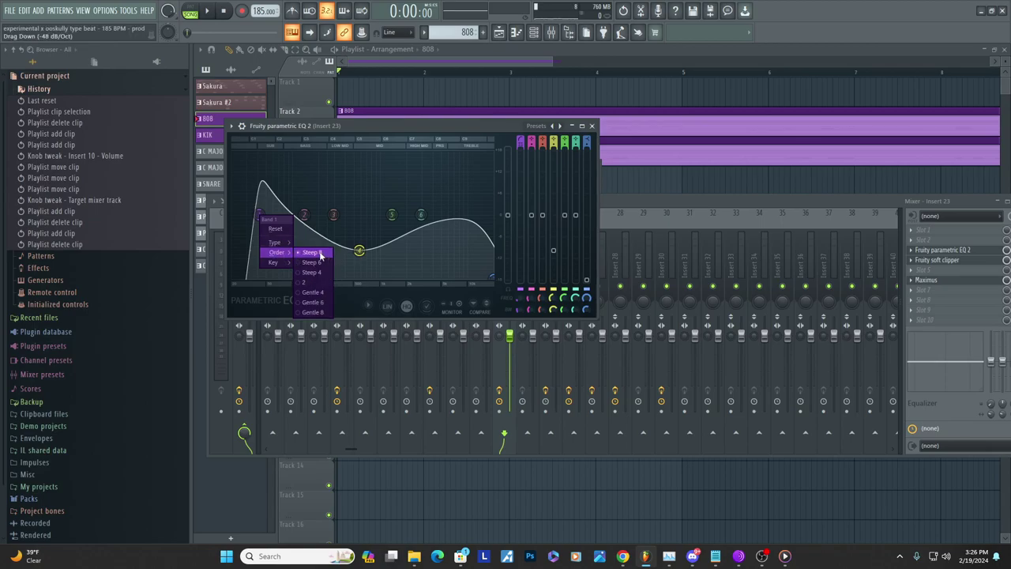
click(313, 130)
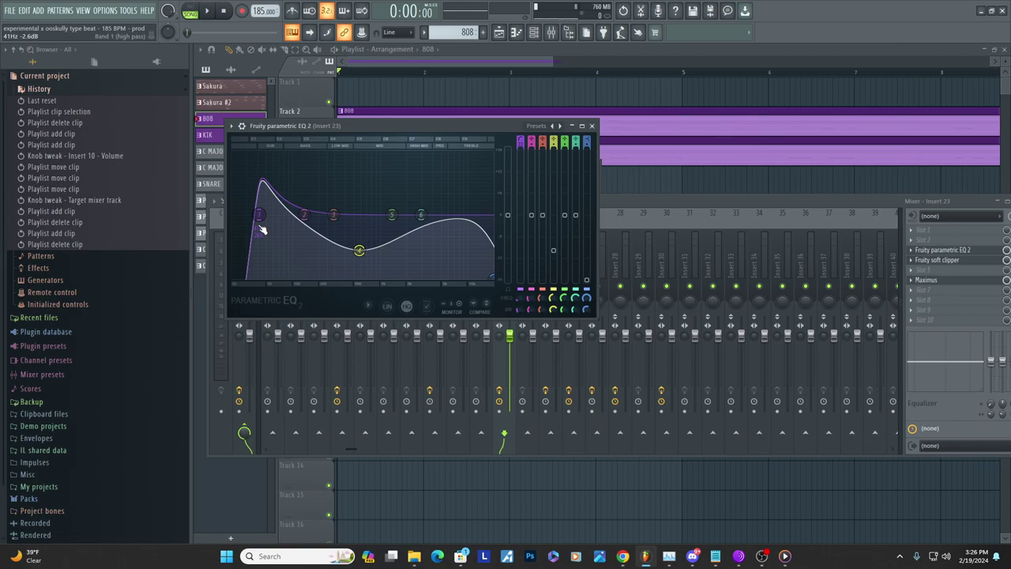
Lower EQ band 1 to 20 Hz, play the result, and undo the frequency change
drag(263, 219, 234, 220)
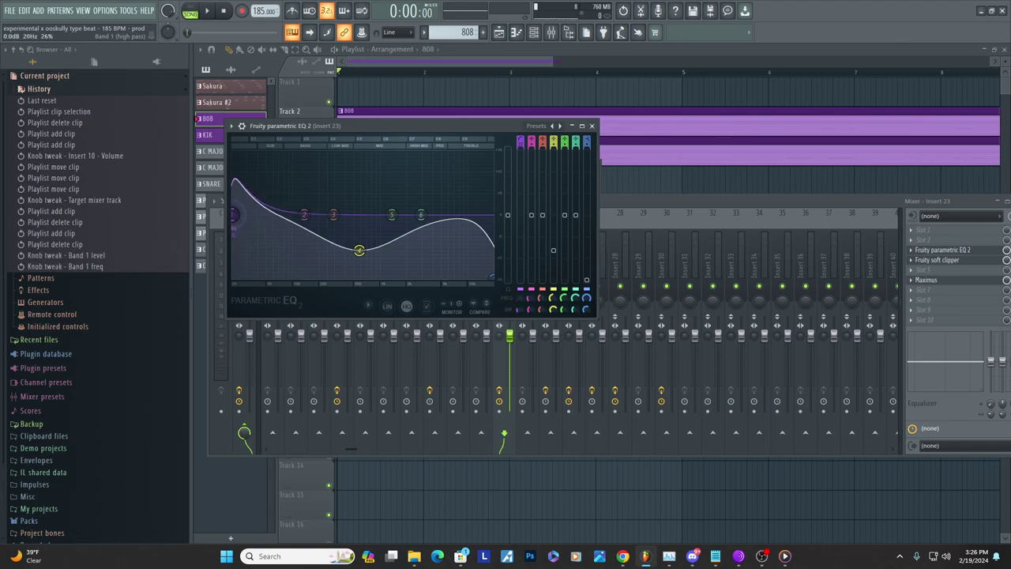
key(space)
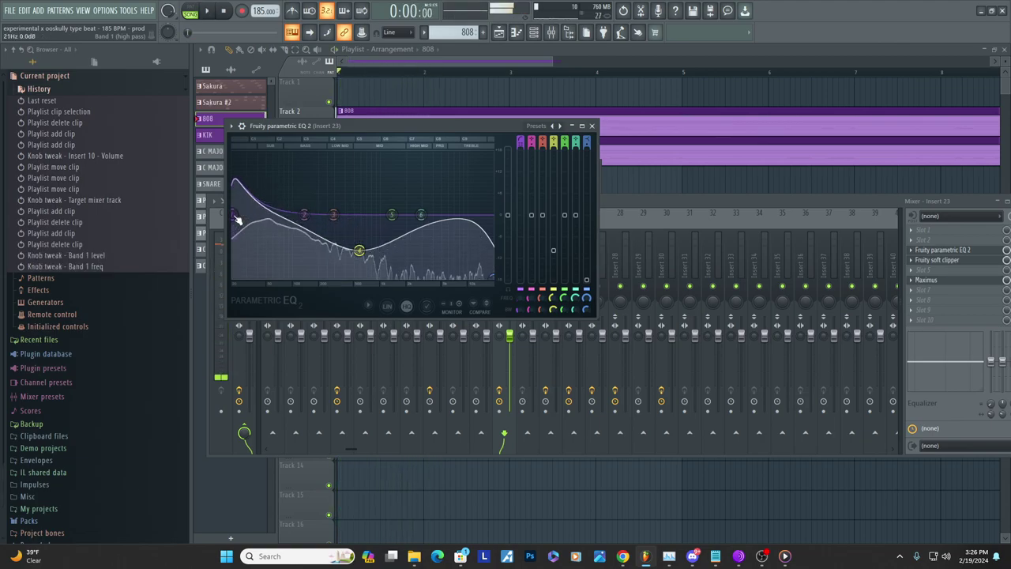
key(ctrl+z)
key(space)
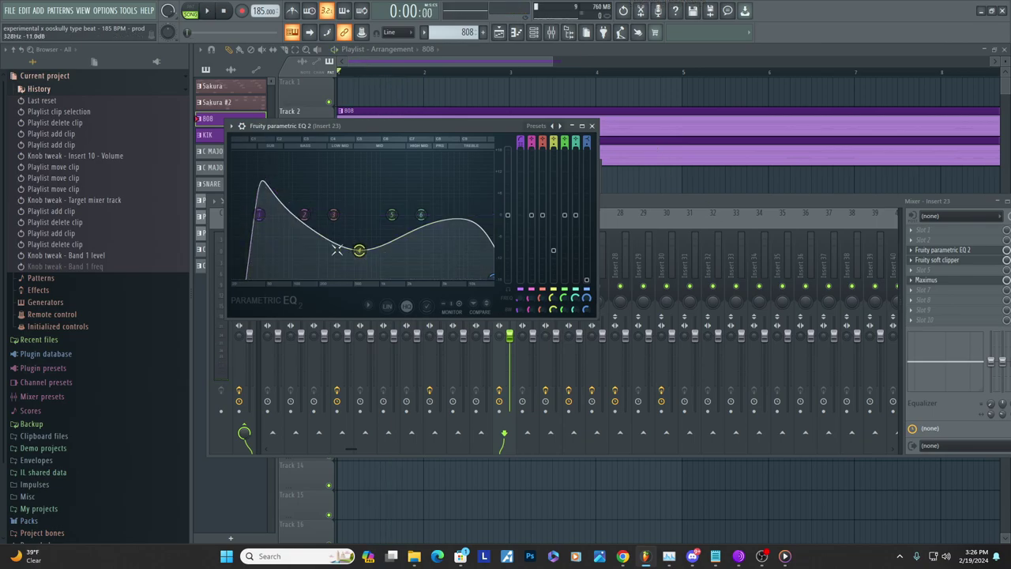
Boost EQ band 6 in the treble range, play the result, and reset the band
drag(422, 215, 447, 178)
key(space)
key(space)
right_click(445, 177)
click(457, 190)
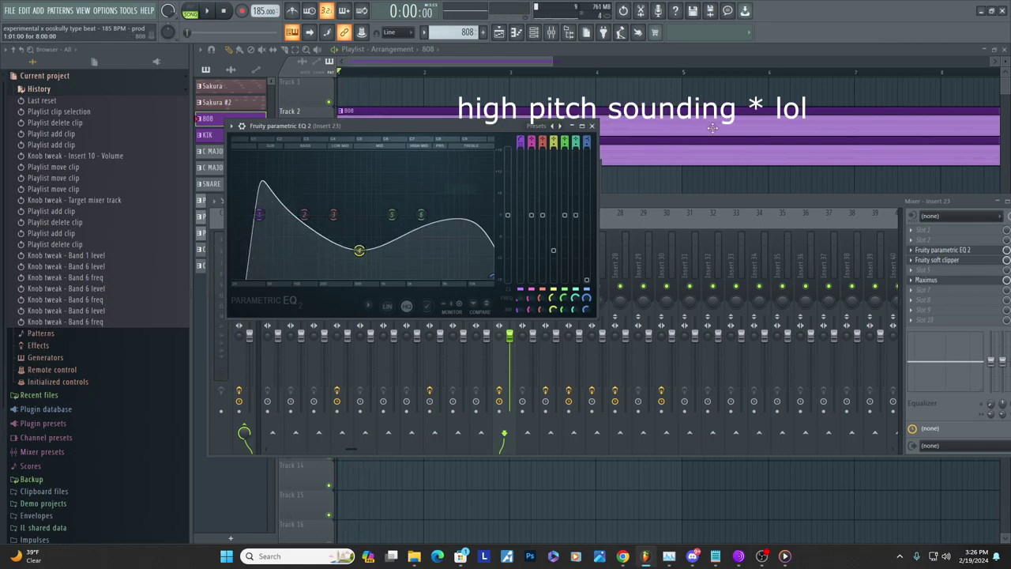
Return to the mixer from the playlist and play the 808 and KIK clips together
click(671, 147)
scroll(684, 203, down, 3)
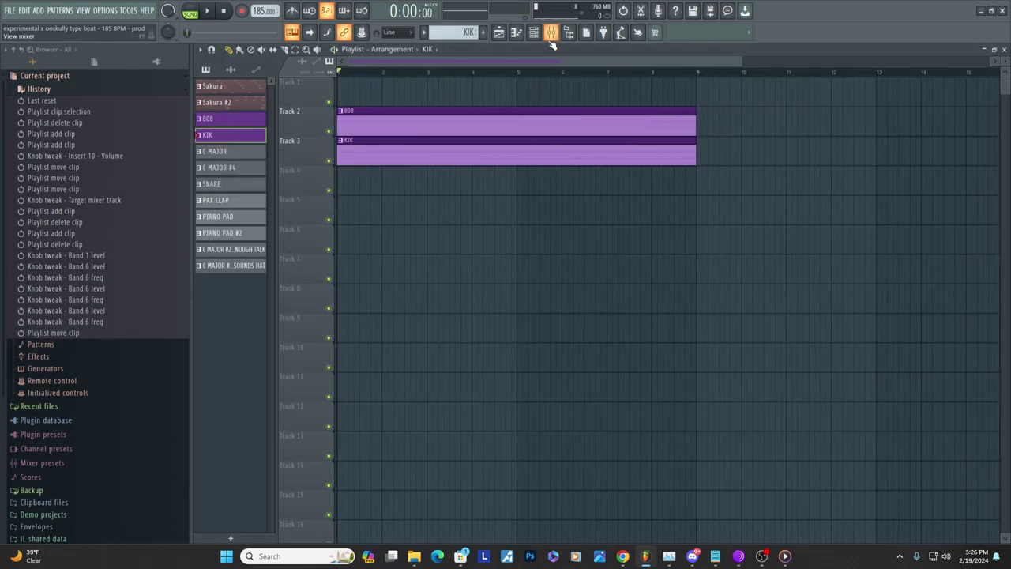
click(551, 33)
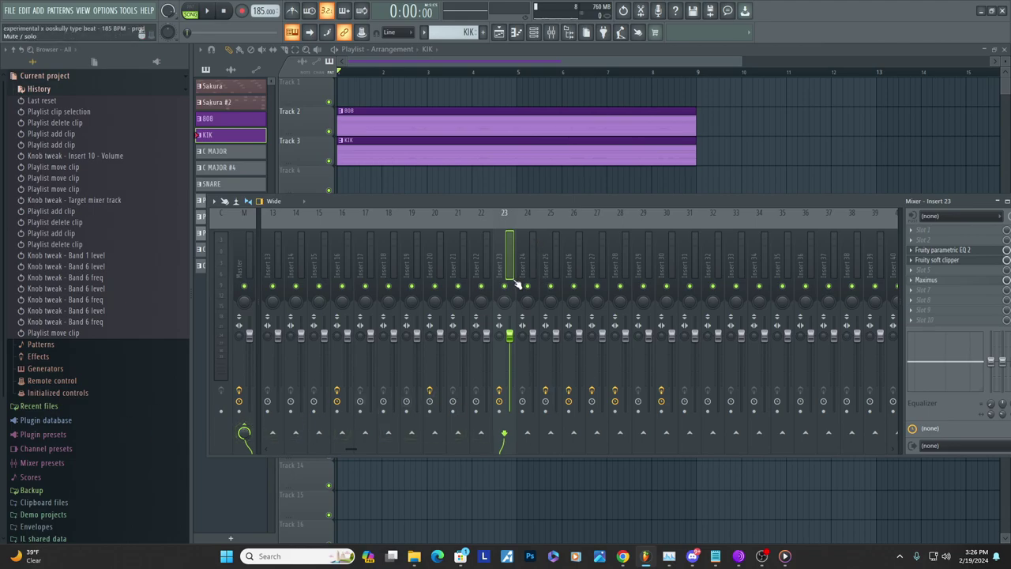
key(space)
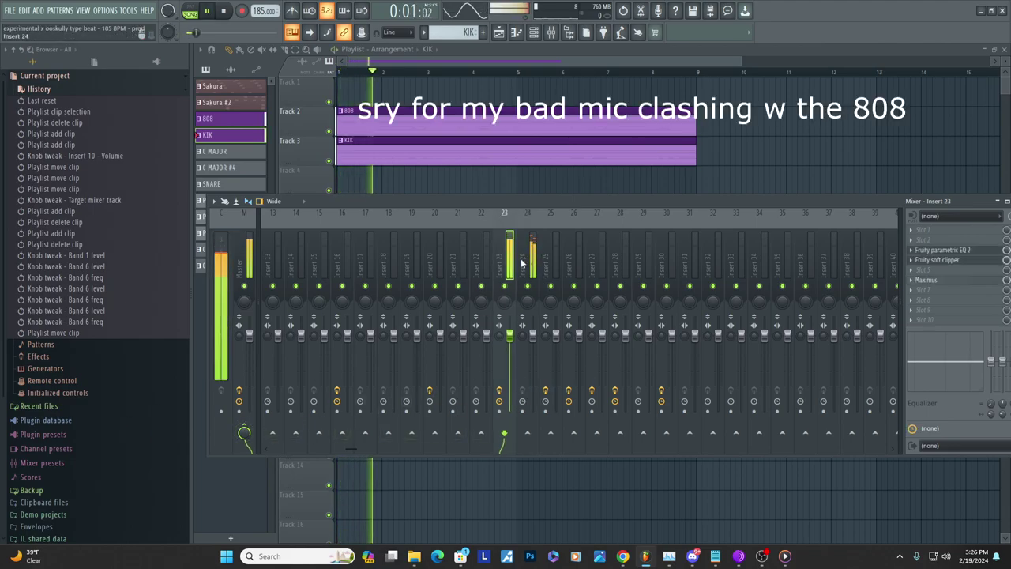
key(space)
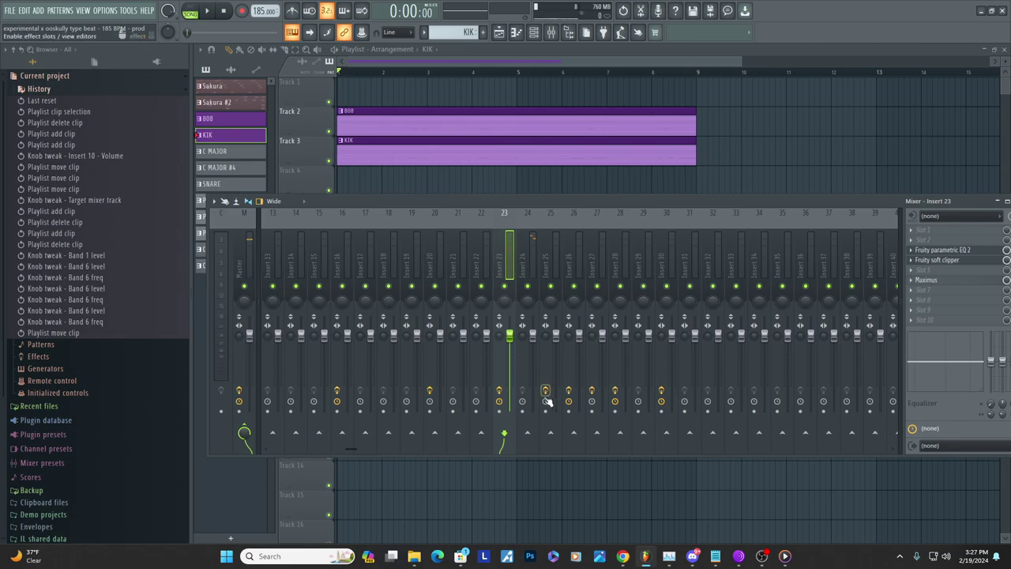
Sidechain mixer Insert 23 to Insert 24, load Fruity Limiter in slot 1 of Insert 24, and reselect Insert 23
right_click(528, 432)
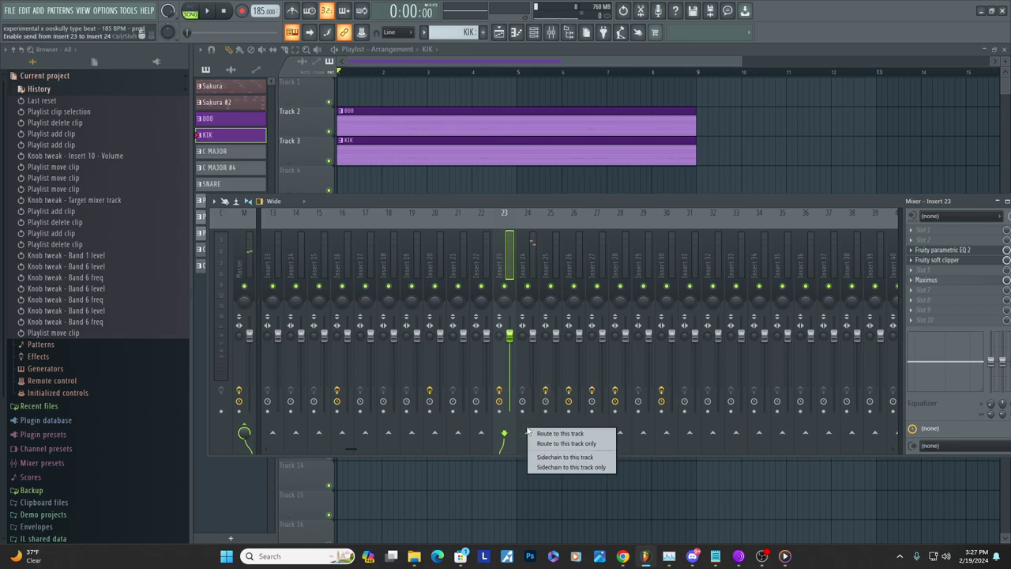
click(585, 459)
click(532, 264)
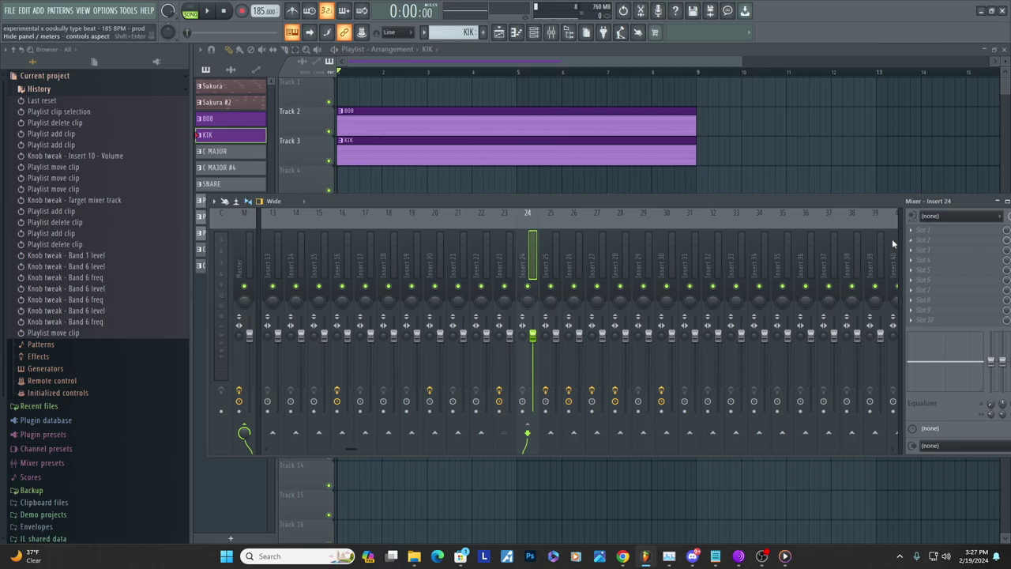
click(939, 237)
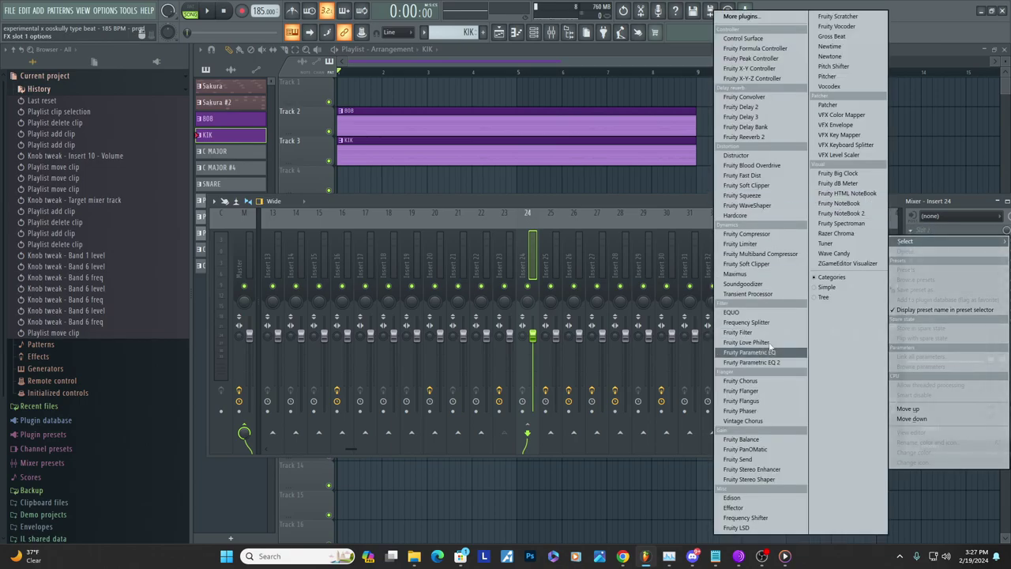
click(777, 246)
drag(460, 118, 833, 73)
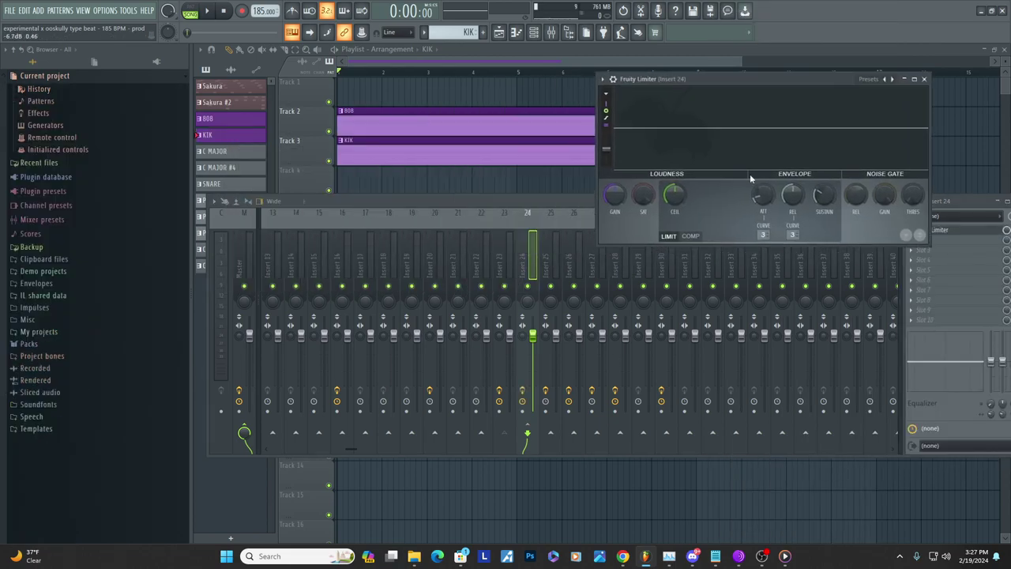
click(519, 263)
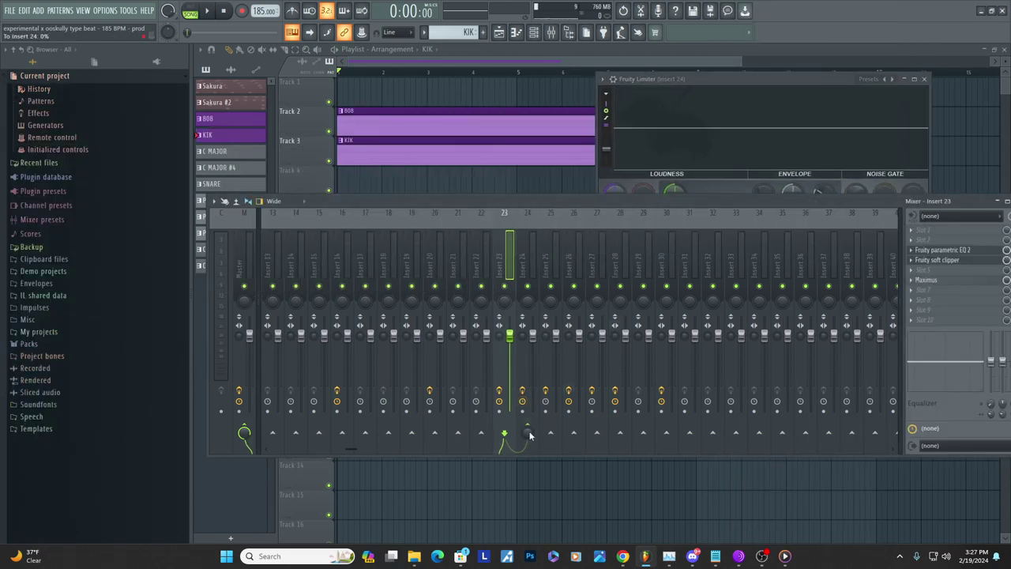
Switch the Insert 24 Fruity Limiter to compressor mode with sidechain input 1 and lower its threshold to about -32.3 dB
click(700, 124)
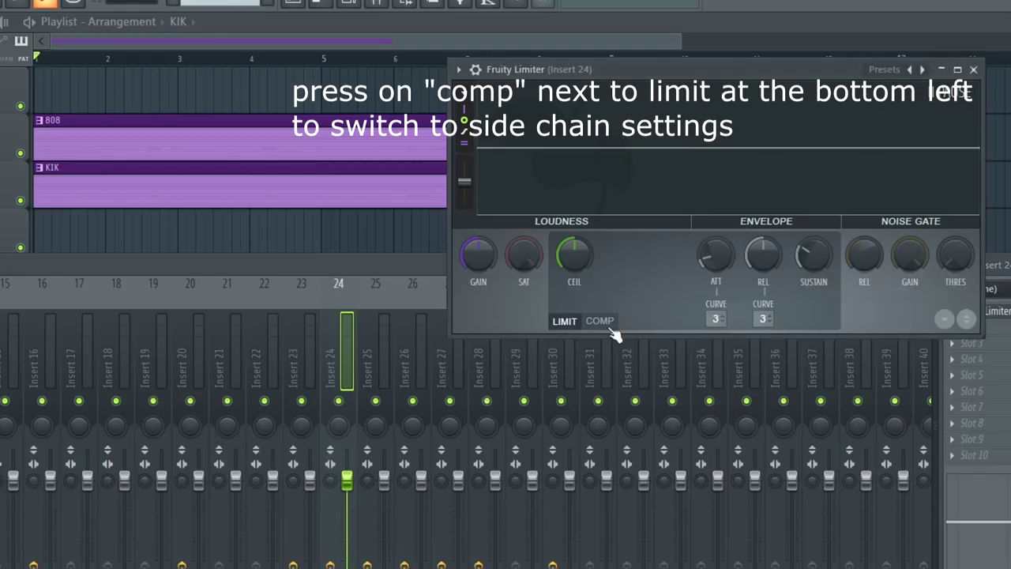
click(689, 236)
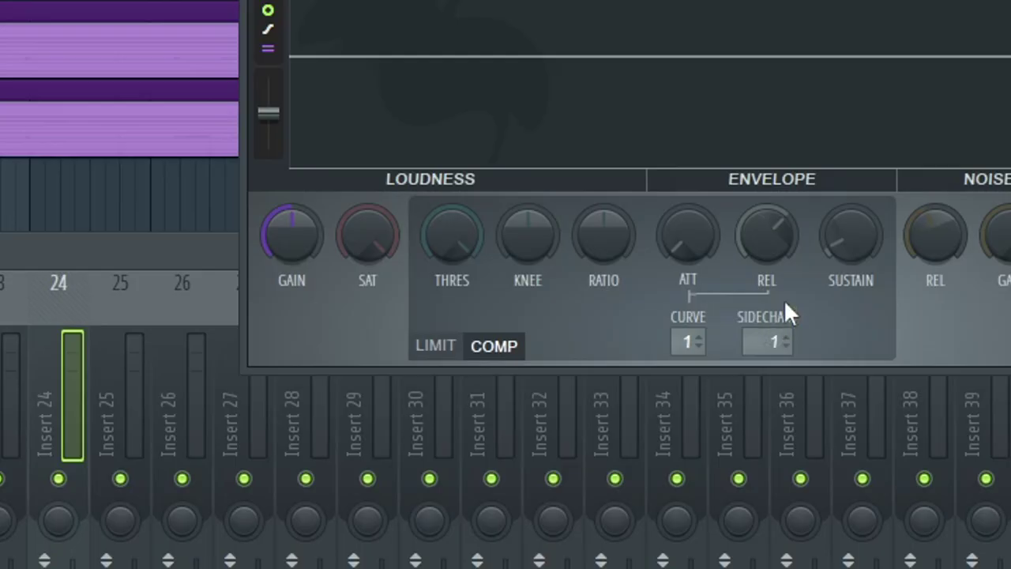
drag(797, 234, 797, 241)
drag(768, 345, 767, 337)
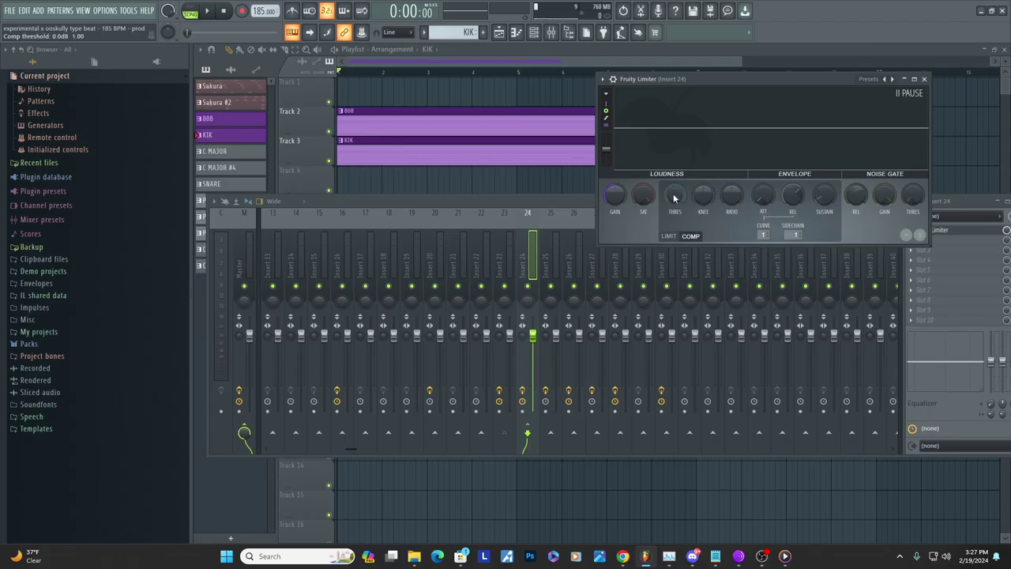
drag(674, 198, 674, 227)
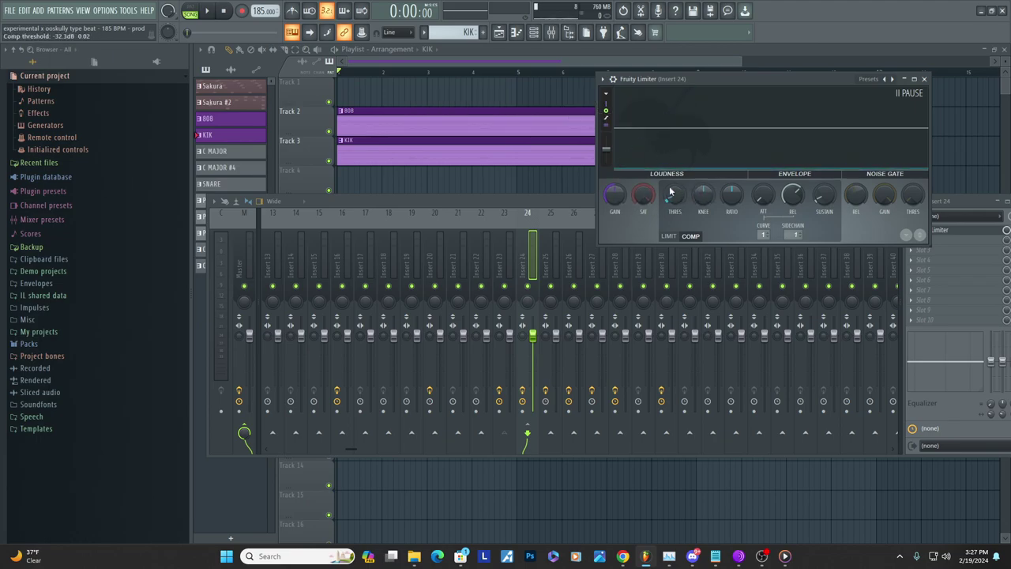
Play the song while raising the Insert 24 compressor's knee, ratio and attack slightly and shortening its release
key(space)
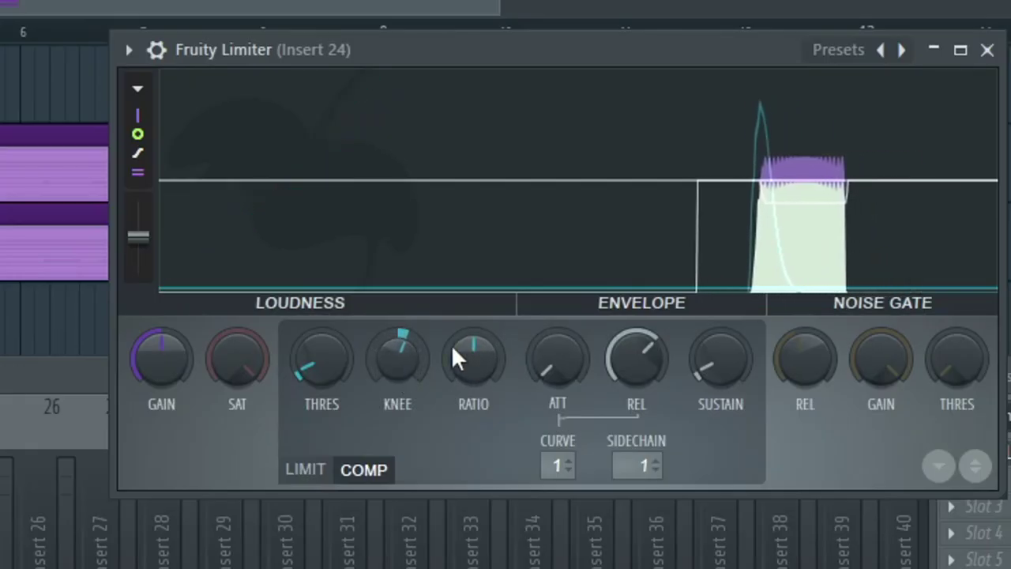
drag(457, 360, 457, 344)
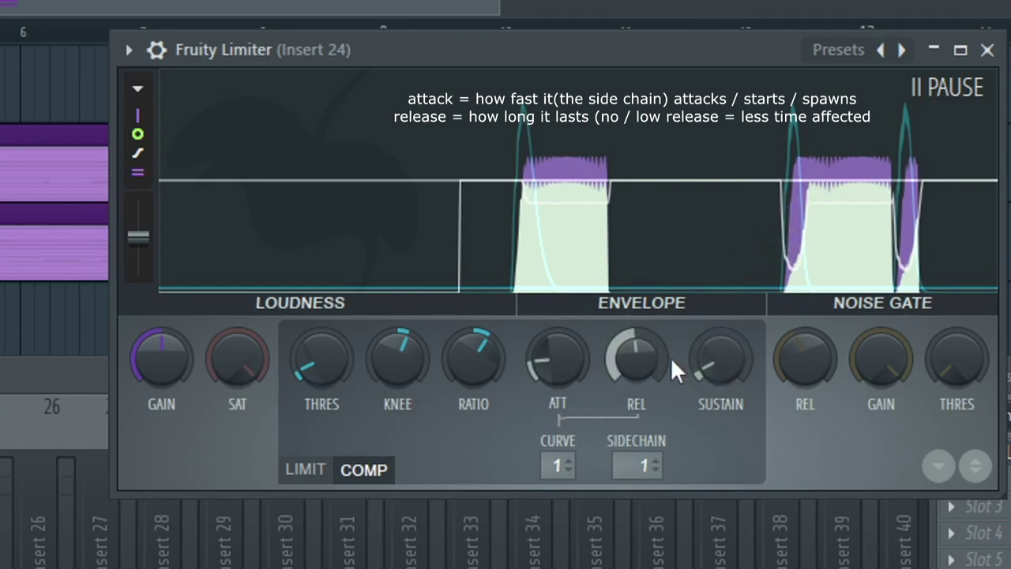
mouse_move(668, 356)
mouse_down()
mouse_move(668, 347)
mouse_move(662, 359)
mouse_up()
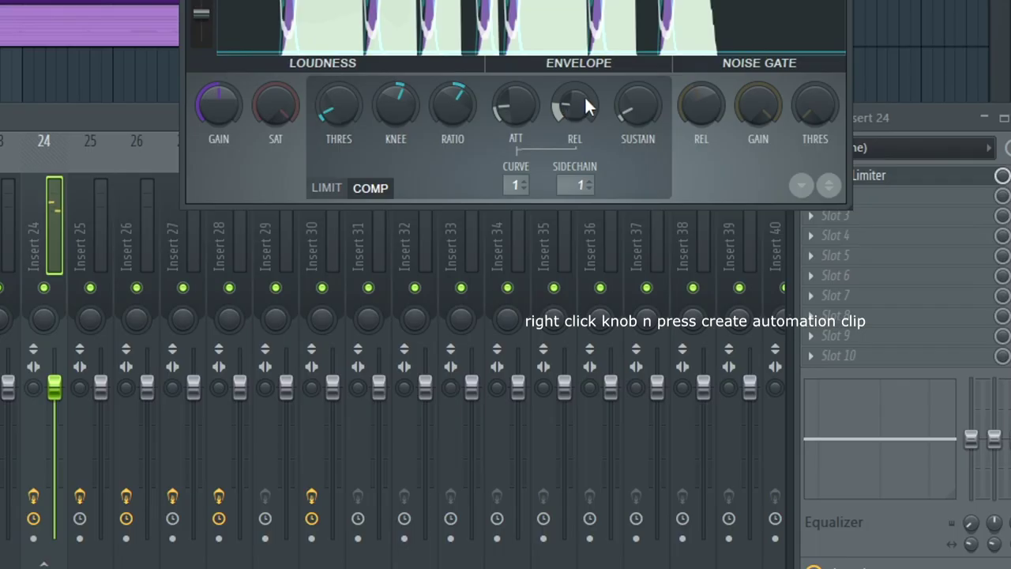
Create an automation clip for the Insert 24 compressor's release time
right_click(647, 352)
click(697, 259)
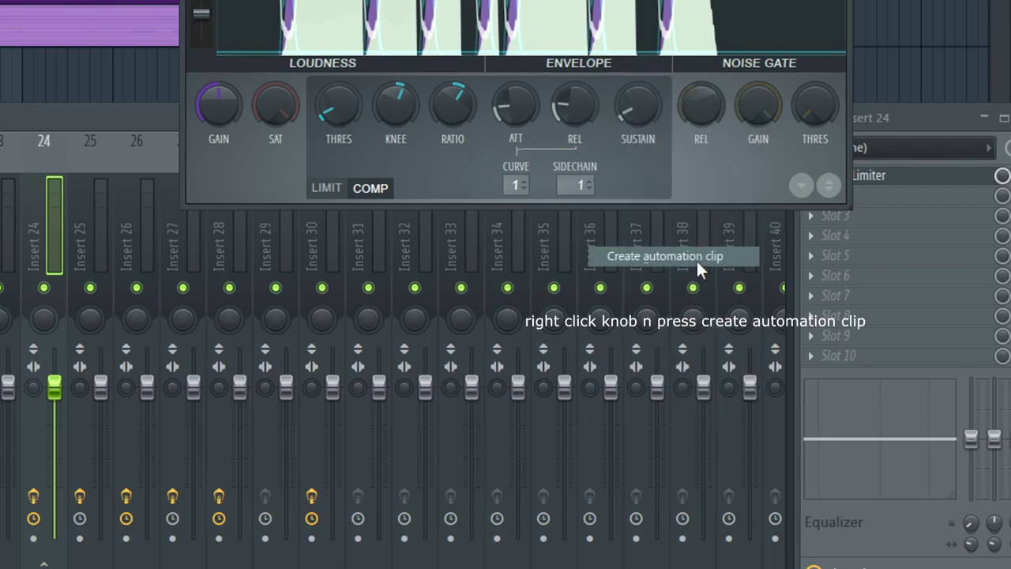
scroll(354, 113, up, 3)
Shape the release time automation as a raised flat block from bar 3 to bar 5, low elsewhere, and play it
right_click(492, 102)
key(ctrl+z)
right_click(491, 102)
mouse_move(491, 102)
mouse_down()
mouse_move(492, 88)
mouse_move(492, 102)
mouse_up()
right_click(491, 87)
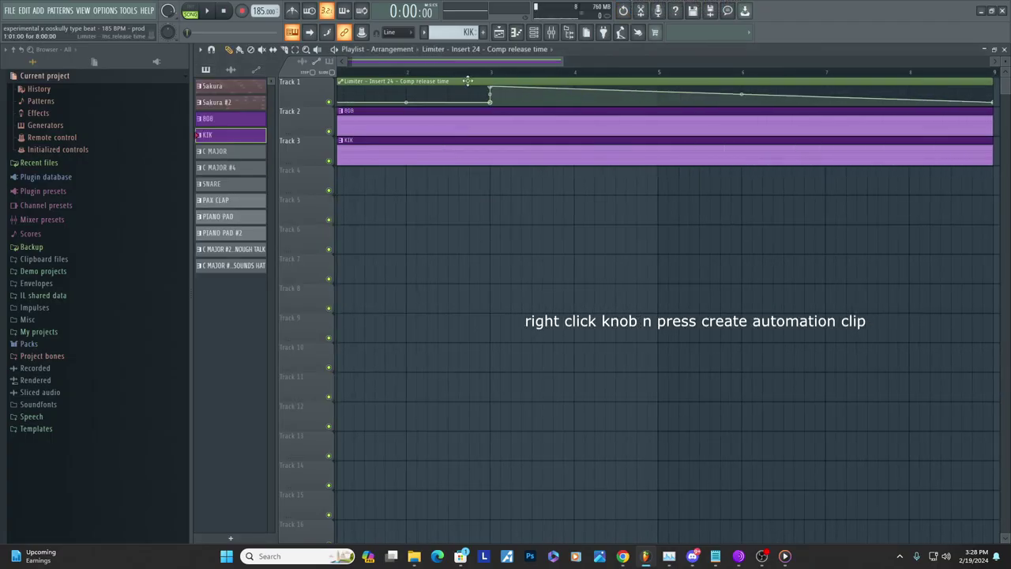
right_click(658, 88)
right_click(668, 98)
drag(668, 98, 659, 104)
scroll(650, 131, down, 3)
key(space)
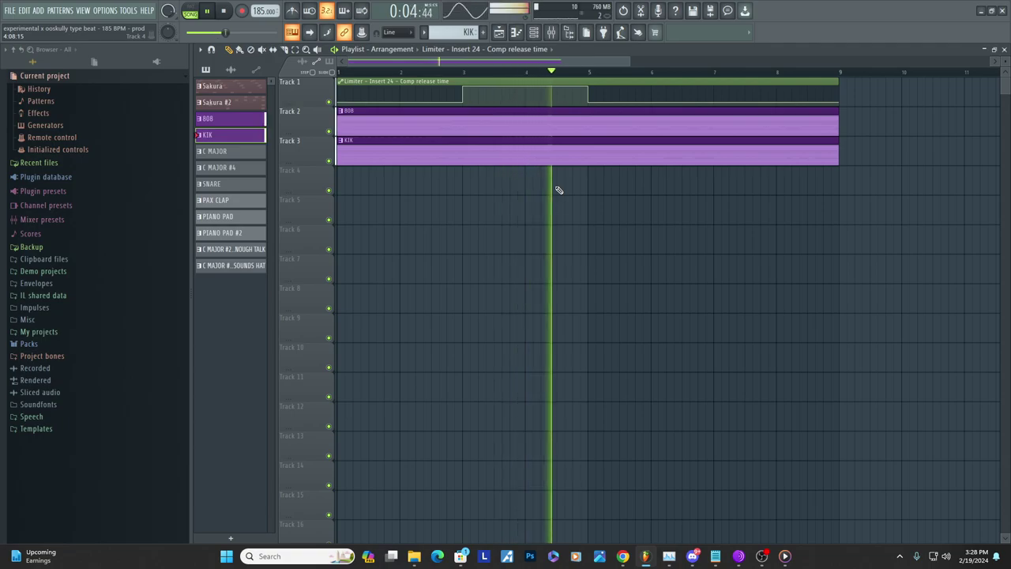
key(space)
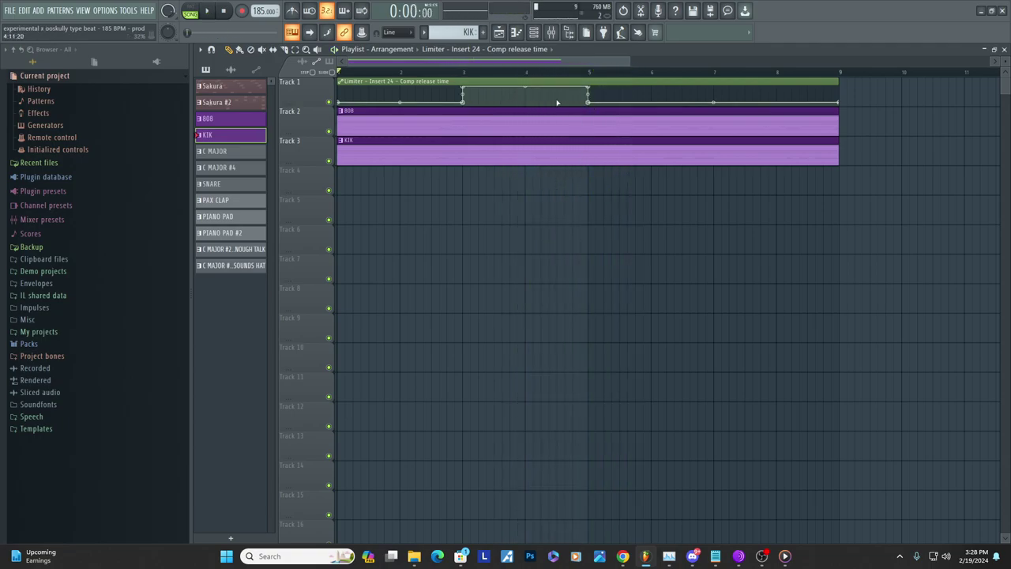
Lower the raised section of the release automation between bars 3 and 5 slightly and play the result
click(589, 87)
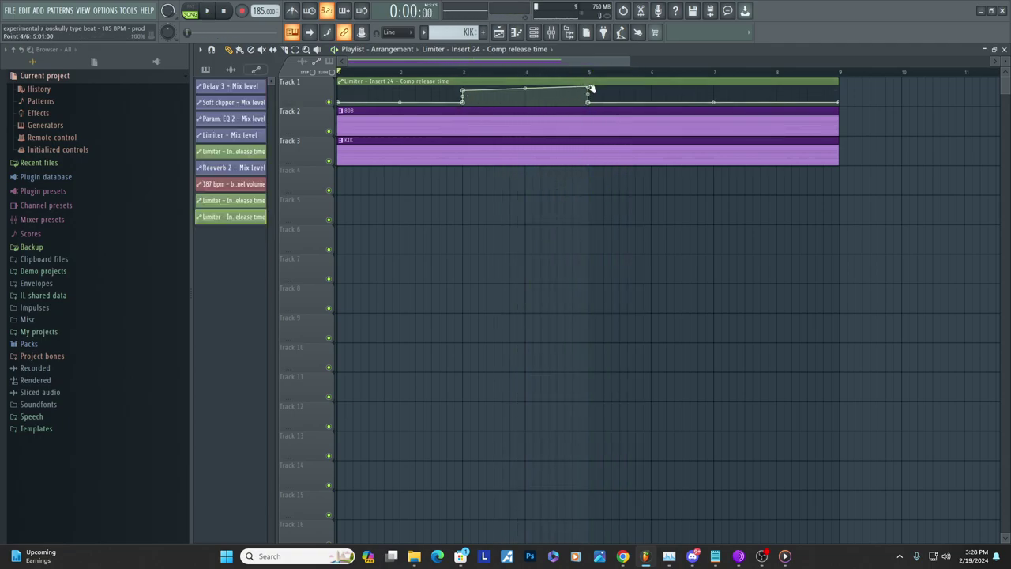
key(space)
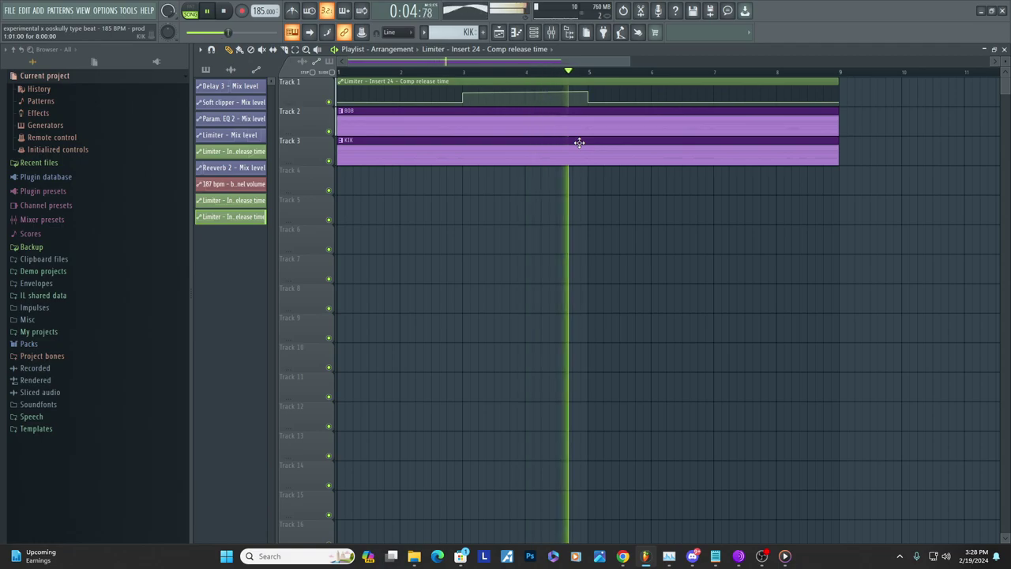
key(space)
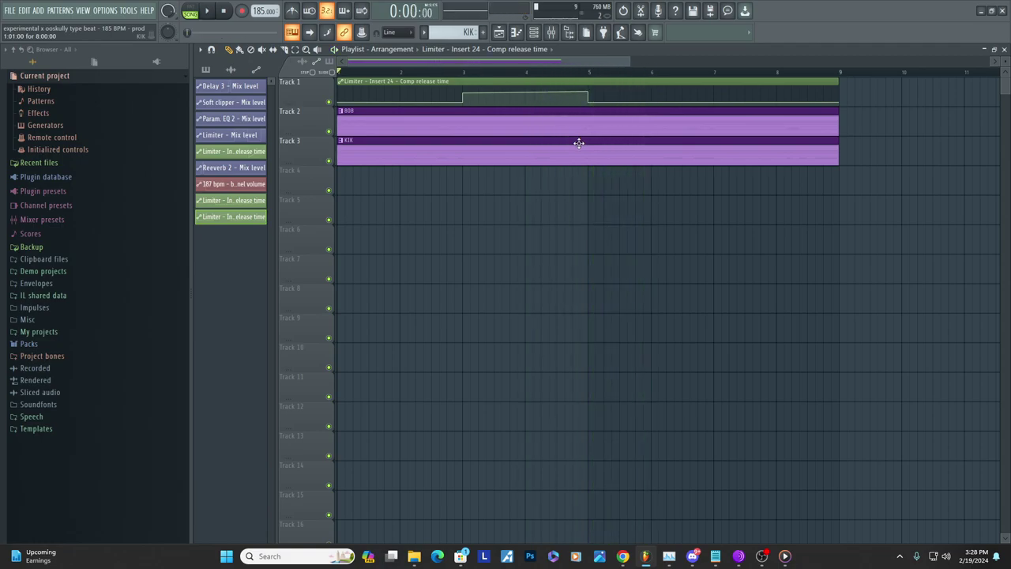
Open the mixer, select Insert 24 and briefly play the song
scroll(579, 143, down, 1)
click(551, 33)
click(557, 269)
click(533, 267)
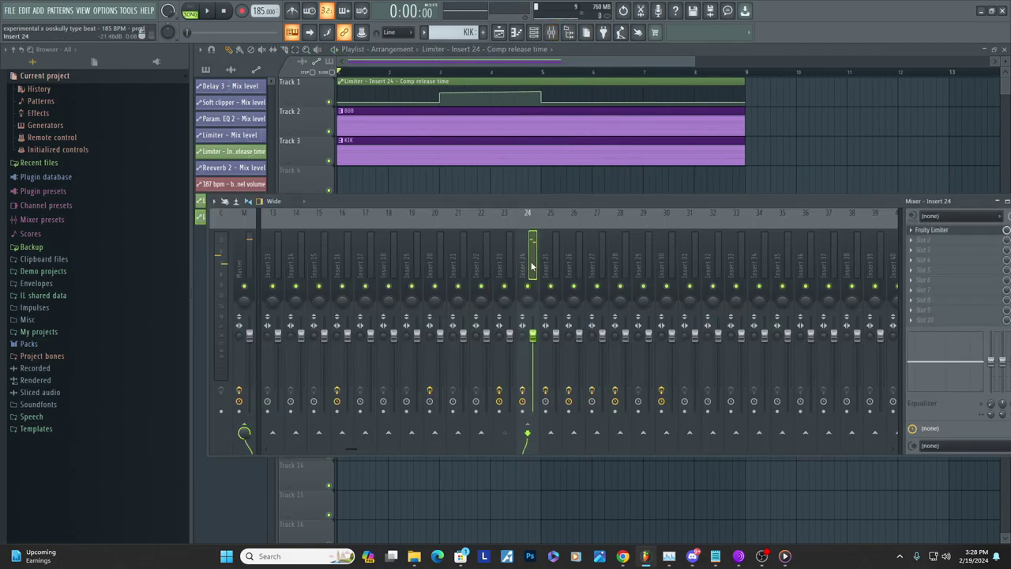
key(space)
key(space)
Place the Sakura melody pattern on Track 5 of the playlist, starting at bar 1
click(382, 150)
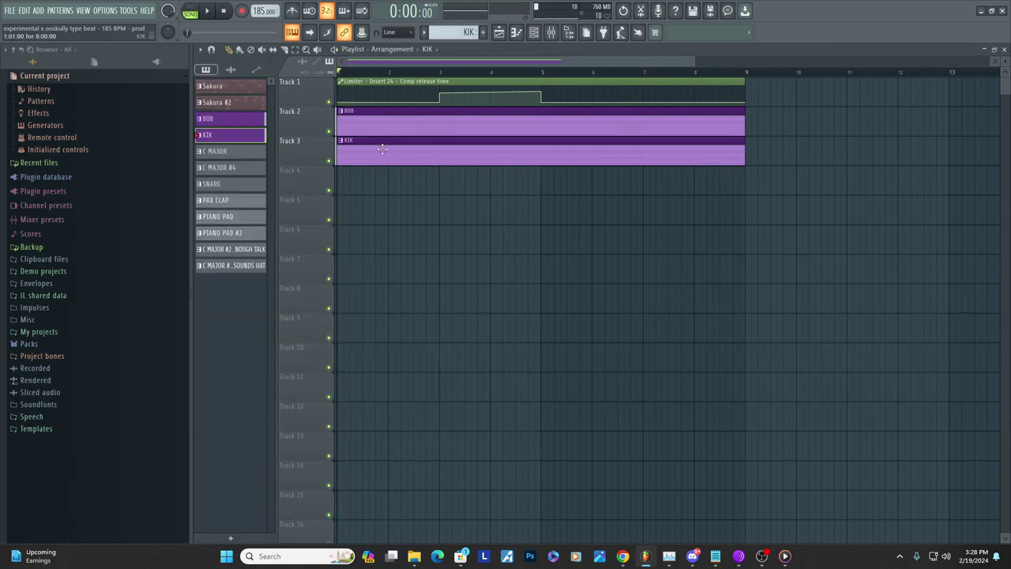
click(227, 88)
click(348, 211)
scroll(340, 245, up, 2)
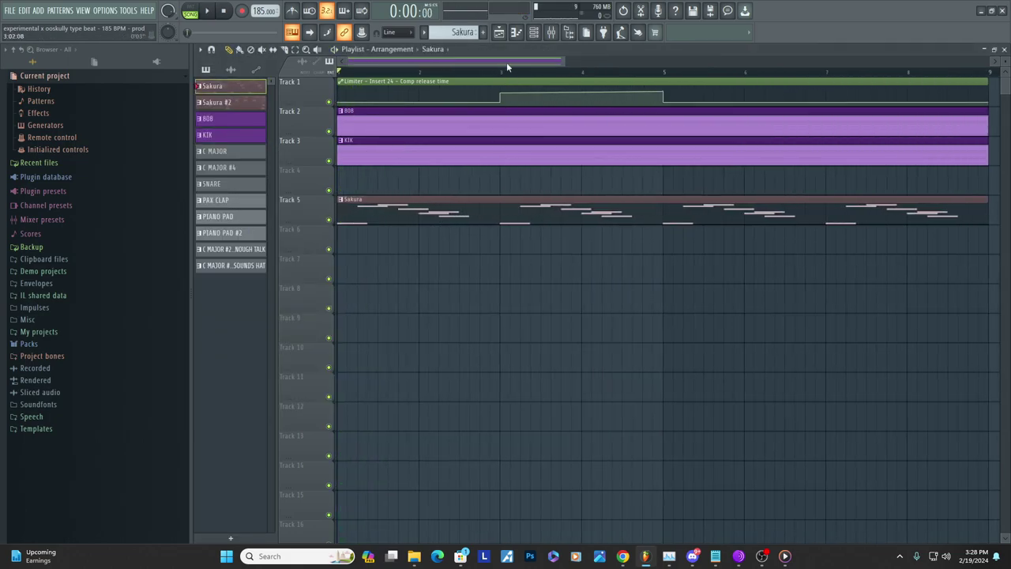
Play the arrangement with the mixer open and select Insert 23 to locate the tracks carrying the kick and melody
click(551, 33)
key(space)
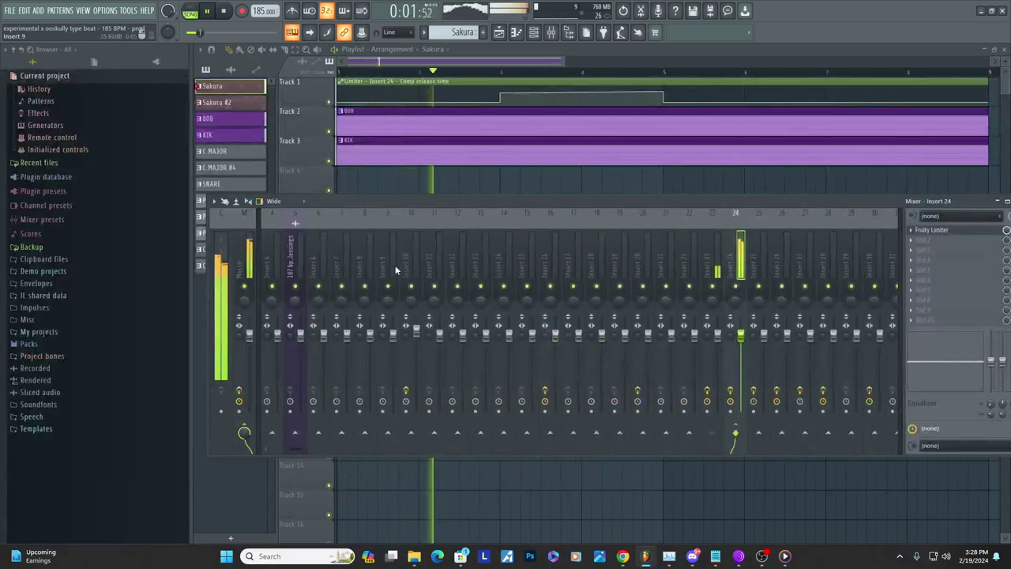
click(711, 271)
scroll(712, 267, up, 3)
key(space)
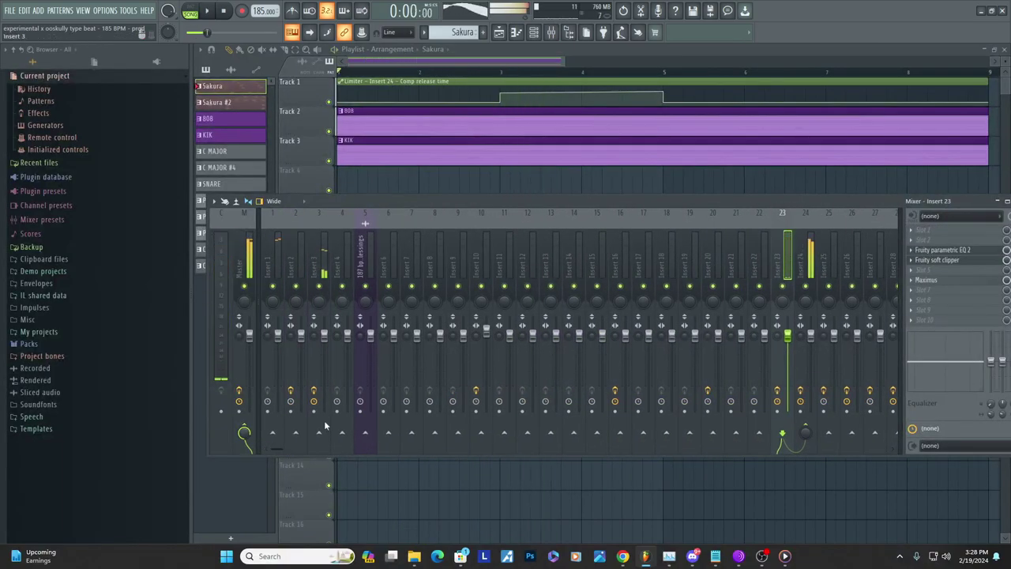
Select Insert 24 and compare playback with its Fruity Limiter at 0% mix level and with the limiter active
click(812, 270)
drag(868, 202, 783, 198)
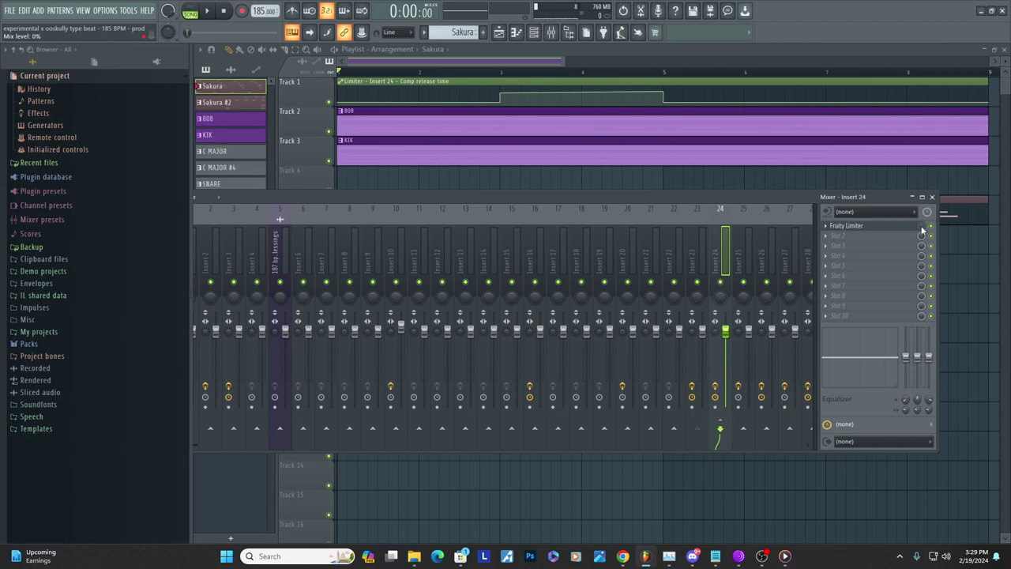
key(space)
key(space)
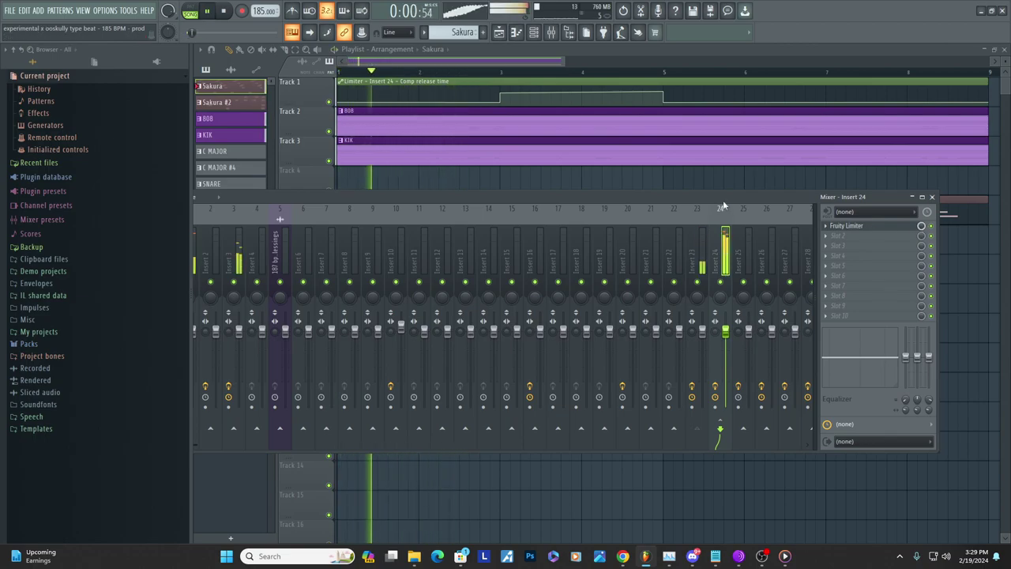
key(space)
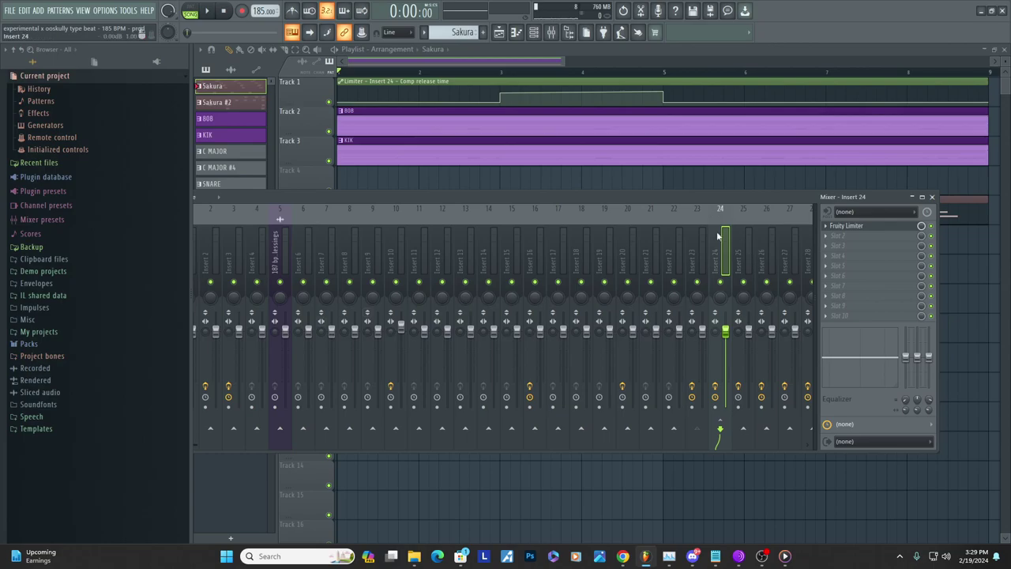
Sidechain the kick on mixer Insert 23 to the melody on Insert 3
click(698, 237)
key(space)
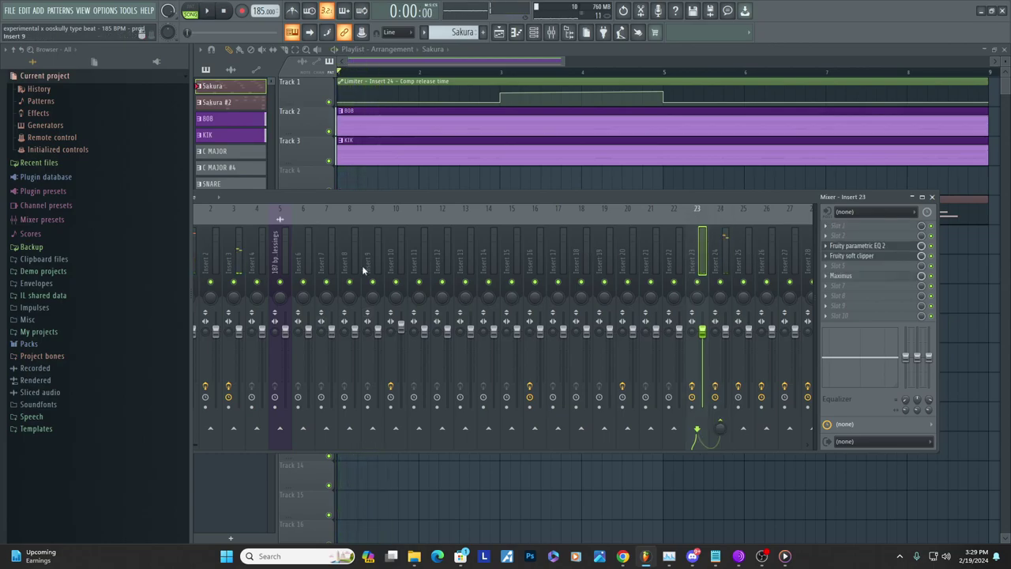
drag(350, 195, 432, 222)
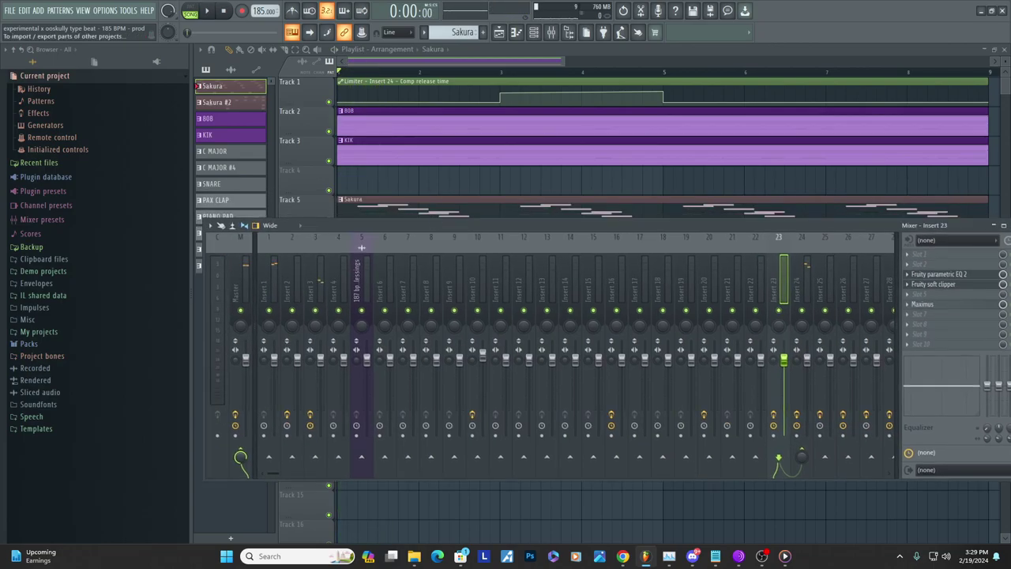
click(320, 288)
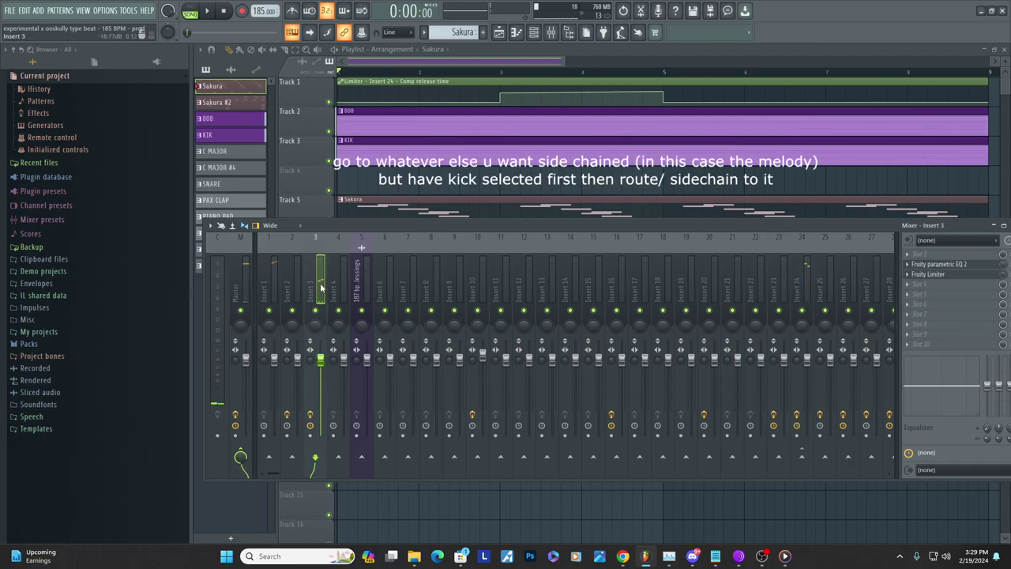
click(783, 286)
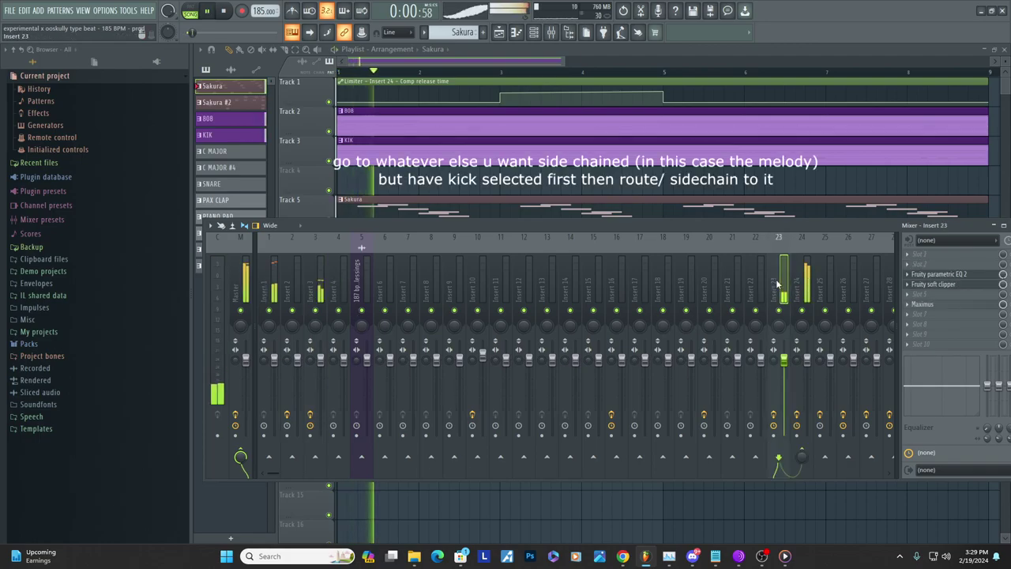
right_click(321, 458)
click(371, 485)
Load another Fruity Limiter in slot 5 of Insert 3 and switch it to compressor mode
click(319, 289)
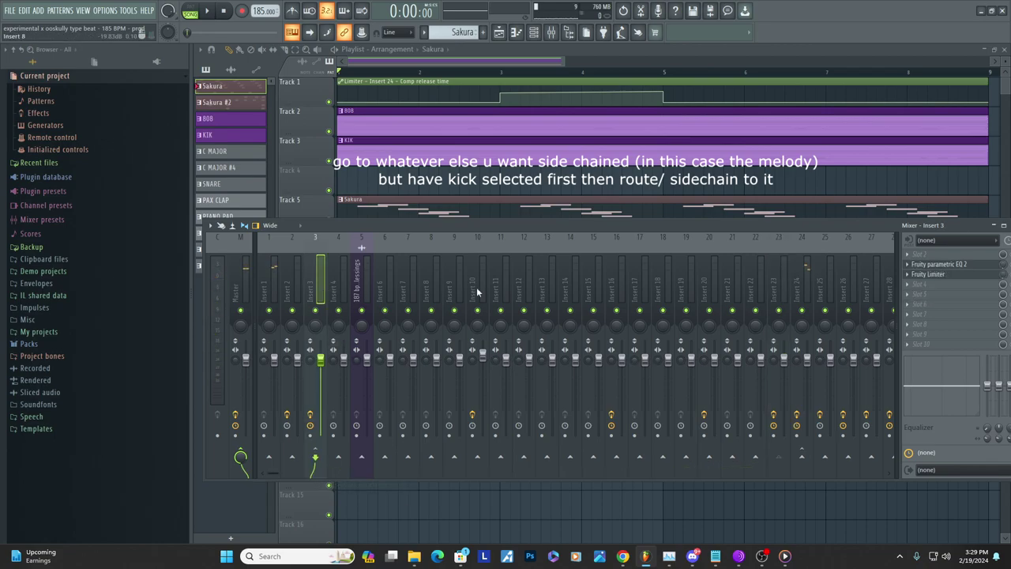
click(937, 299)
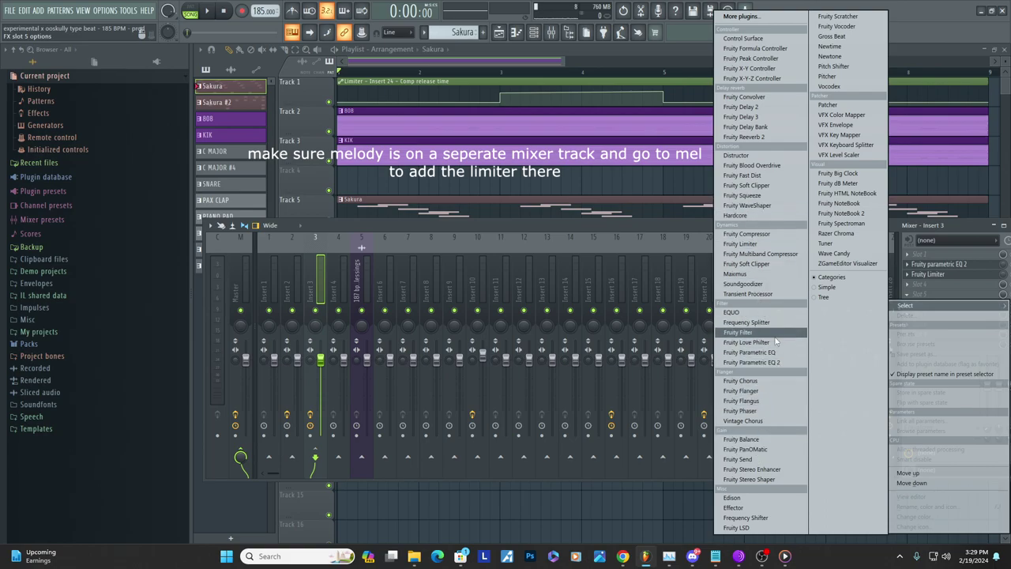
click(750, 244)
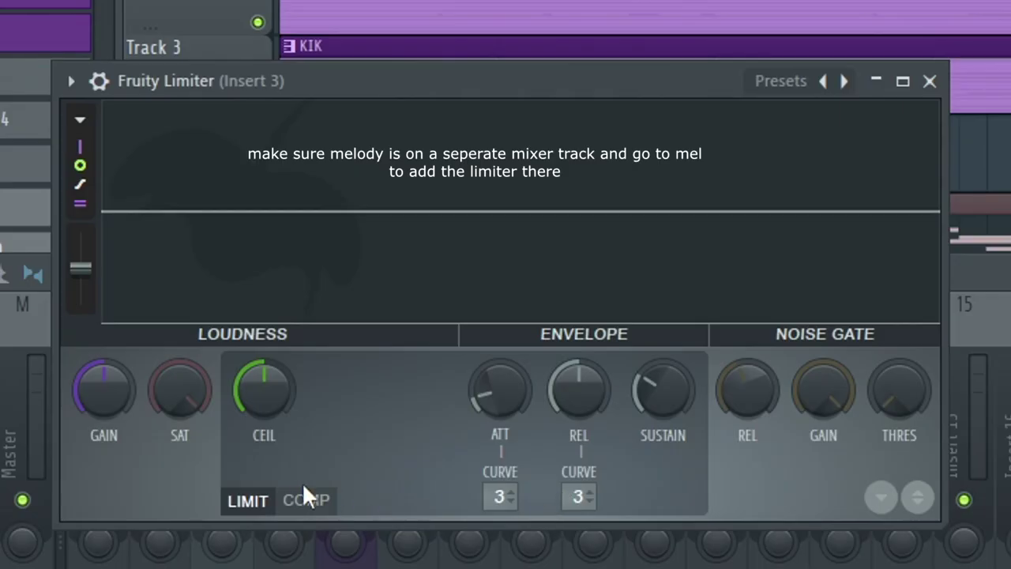
click(348, 309)
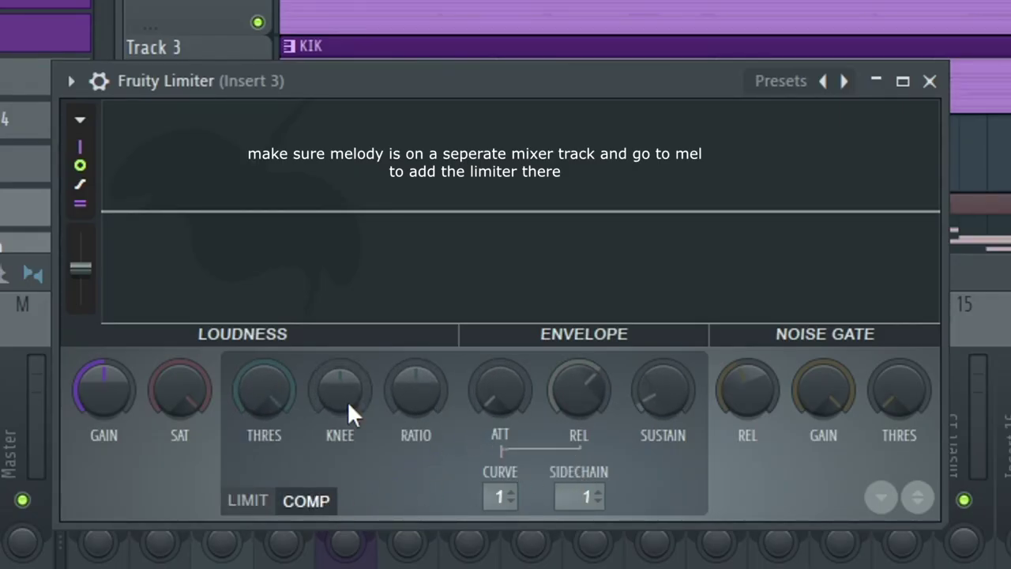
Lower the Insert 3 compressor's threshold, raise its knee and ratio, and play the sidechained melody
drag(264, 389, 264, 454)
drag(341, 389, 340, 383)
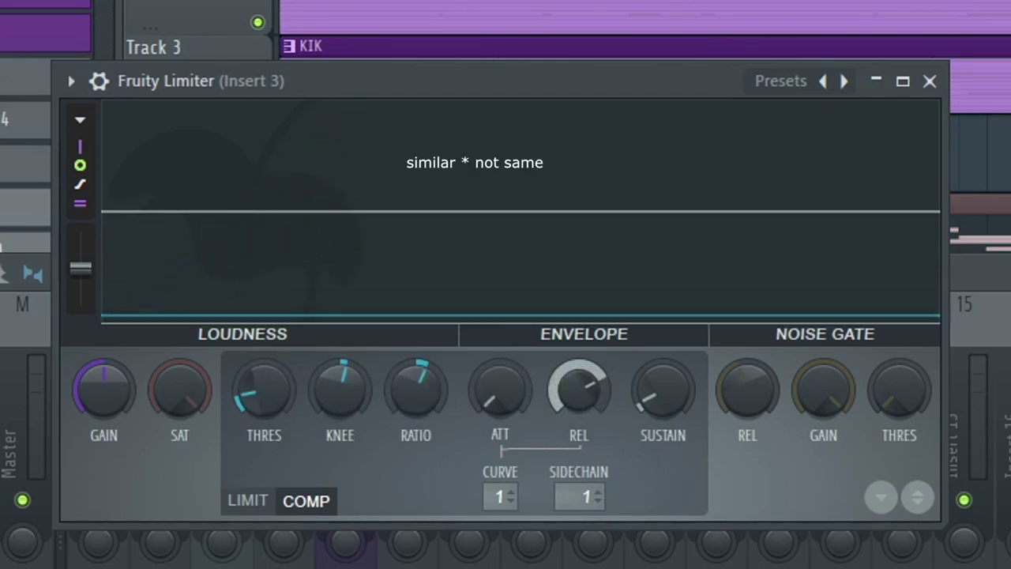
key(space)
drag(341, 390, 336, 404)
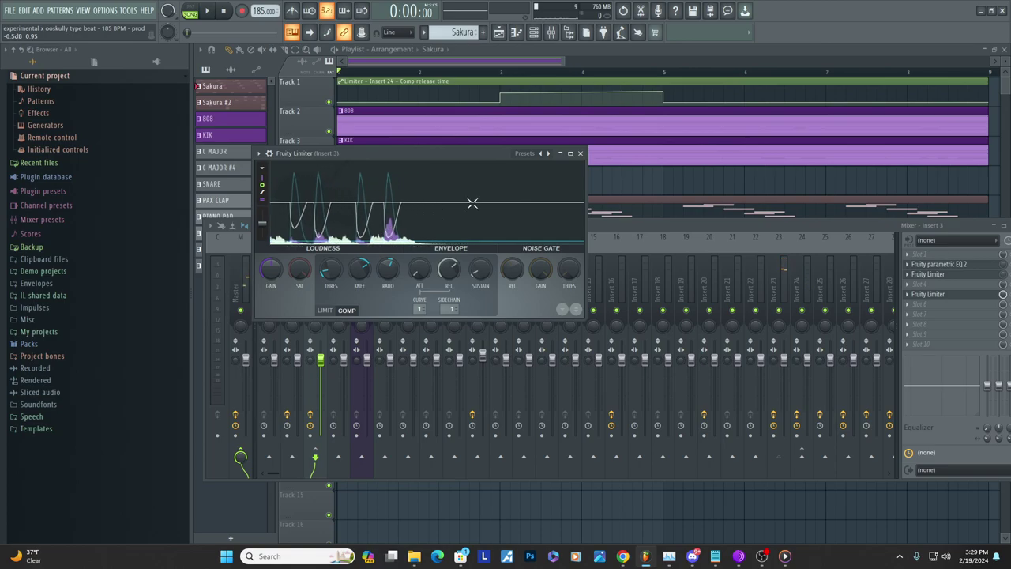
key(space)
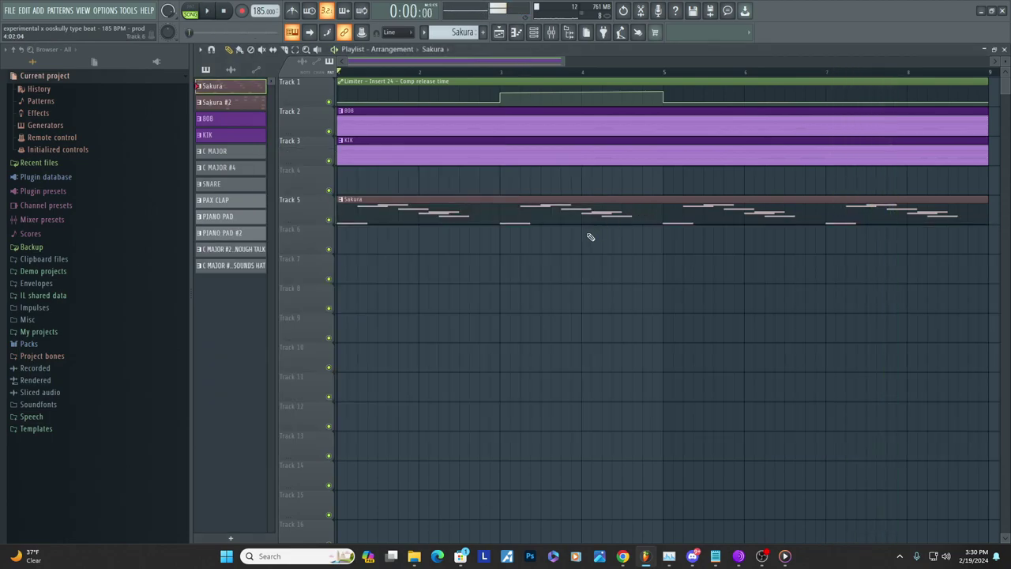
scroll(591, 234, down, 3)
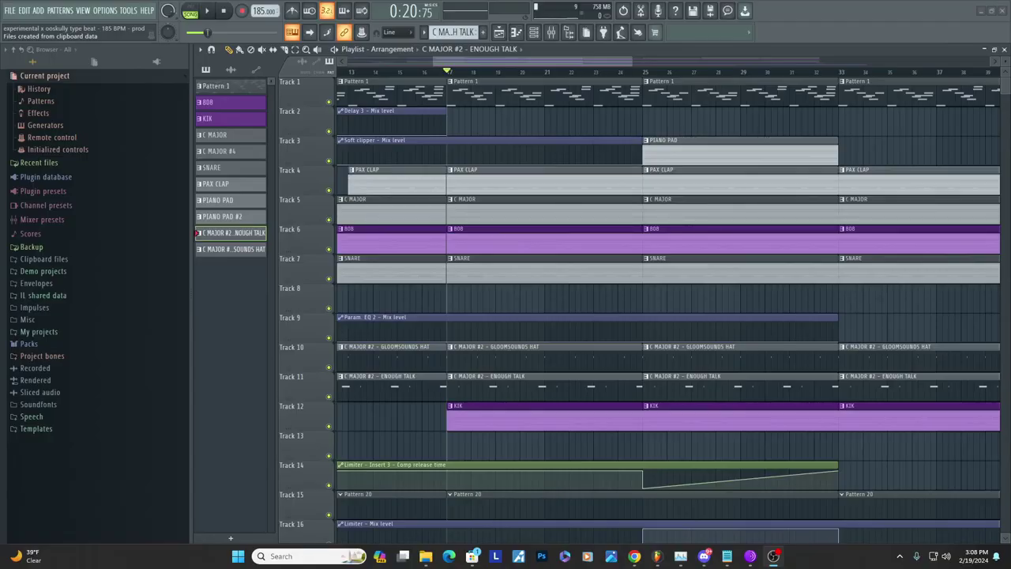
scroll(478, 307, down, 3)
scroll(474, 308, up, 3)
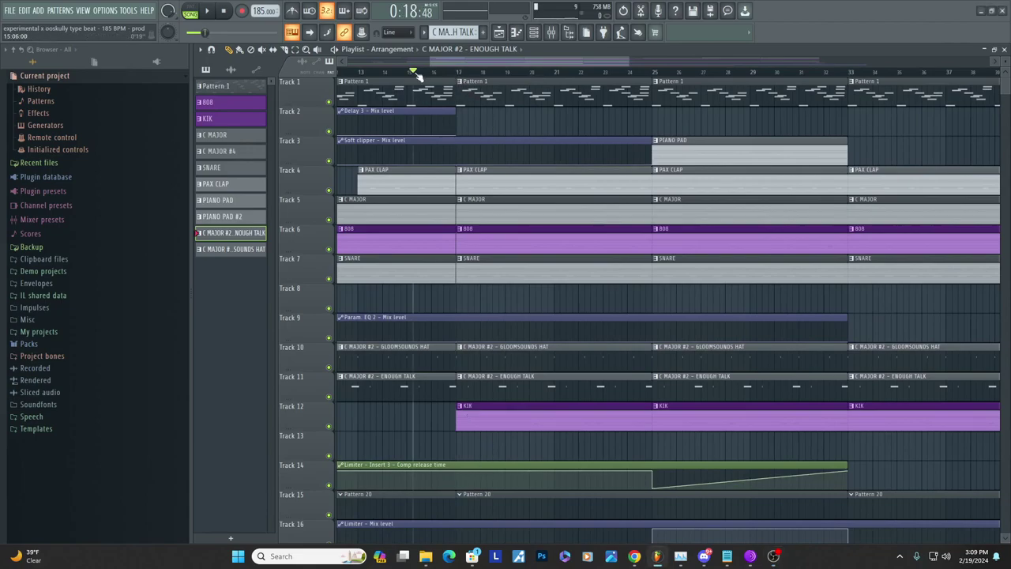
Play the song and watch the levels in the mixer with the kick's Insert 23 selected
scroll(470, 199, up, 3)
key(space)
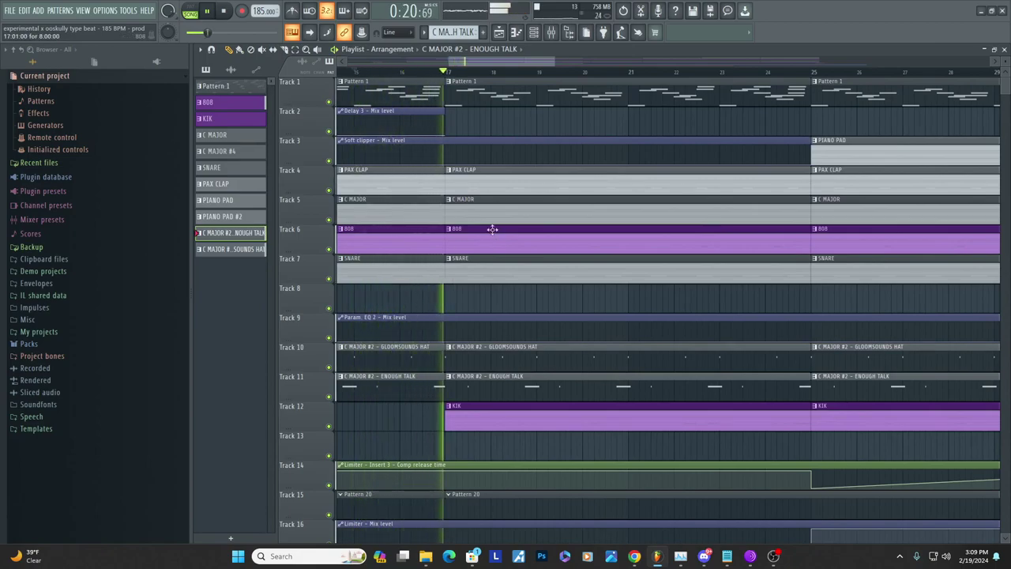
click(534, 31)
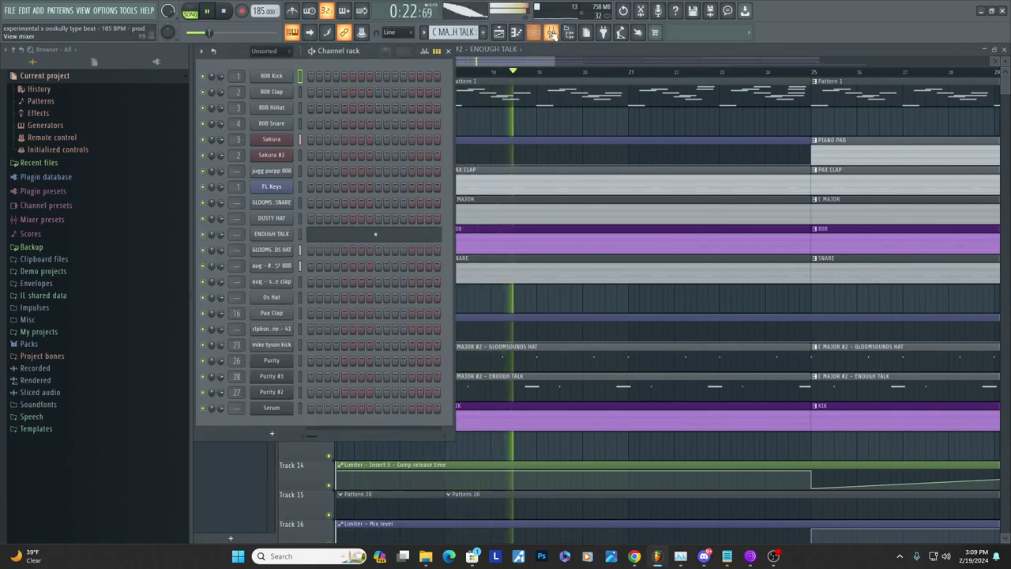
click(552, 32)
click(774, 223)
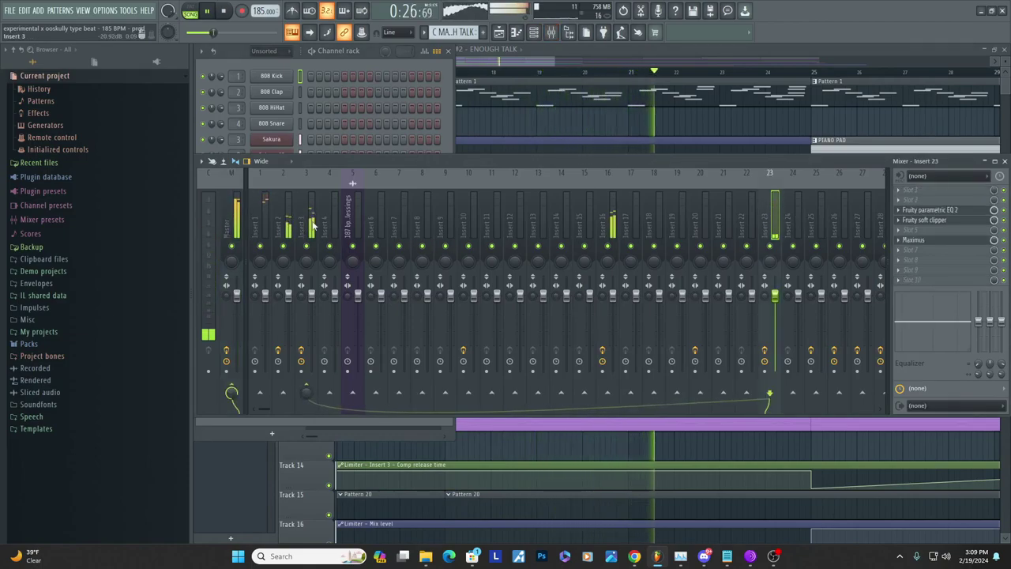
key(space)
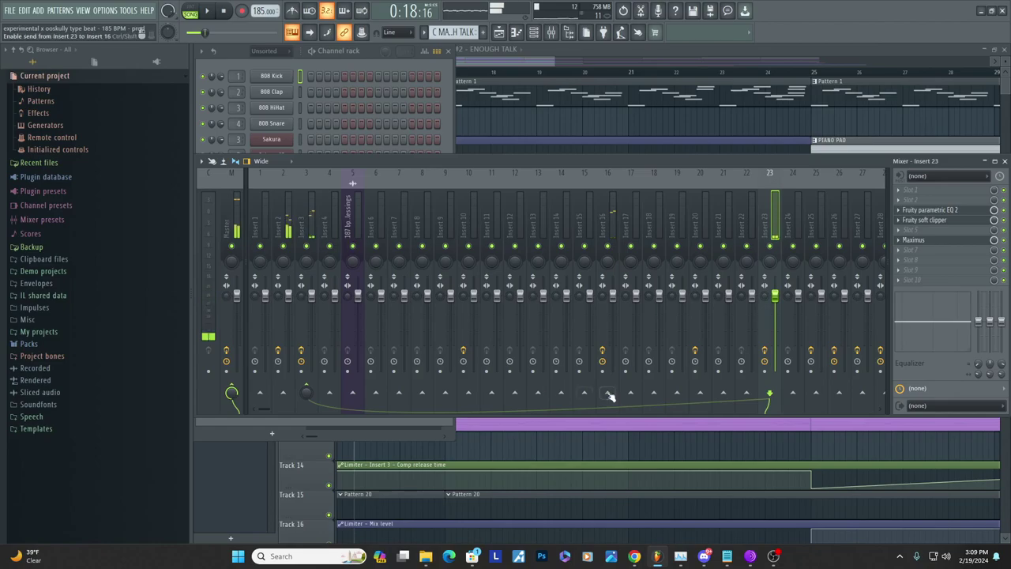
Examine the release time automation on playlist Track 14 and the limiter mix level automation on Track 16
click(314, 229)
double_click(755, 88)
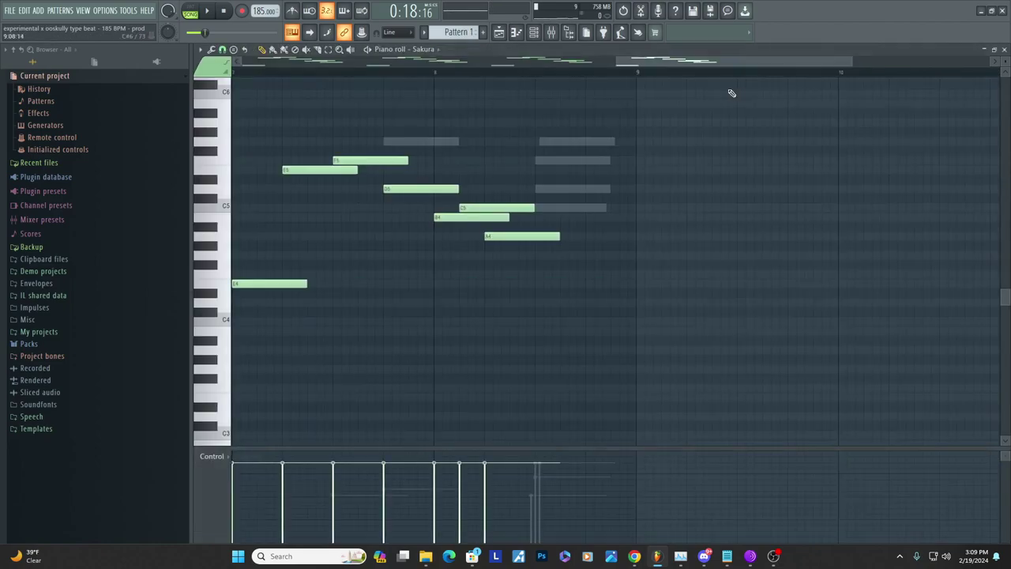
click(525, 36)
scroll(581, 392, down, 4)
scroll(795, 474, down, 4)
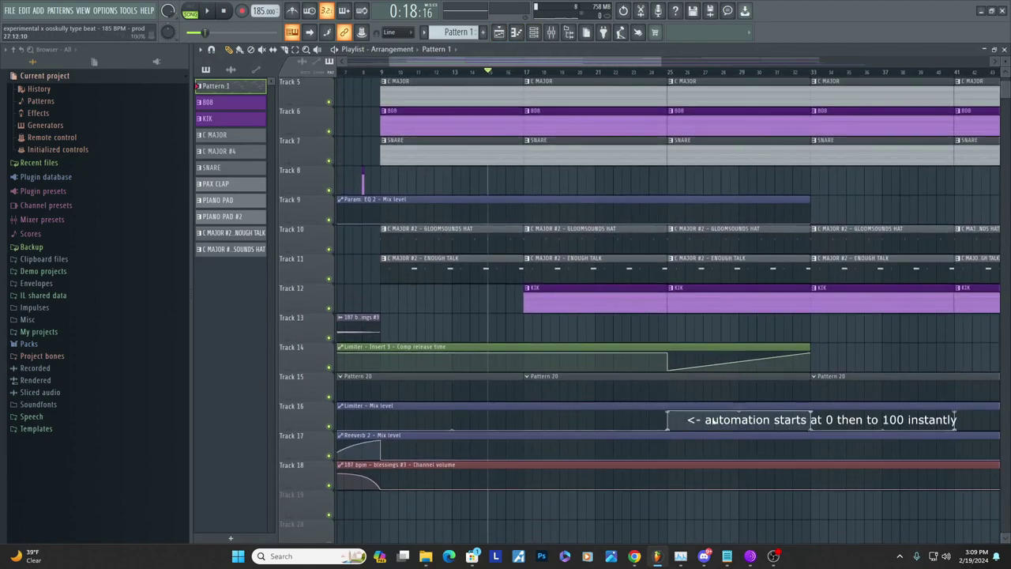
scroll(653, 388, up, 3)
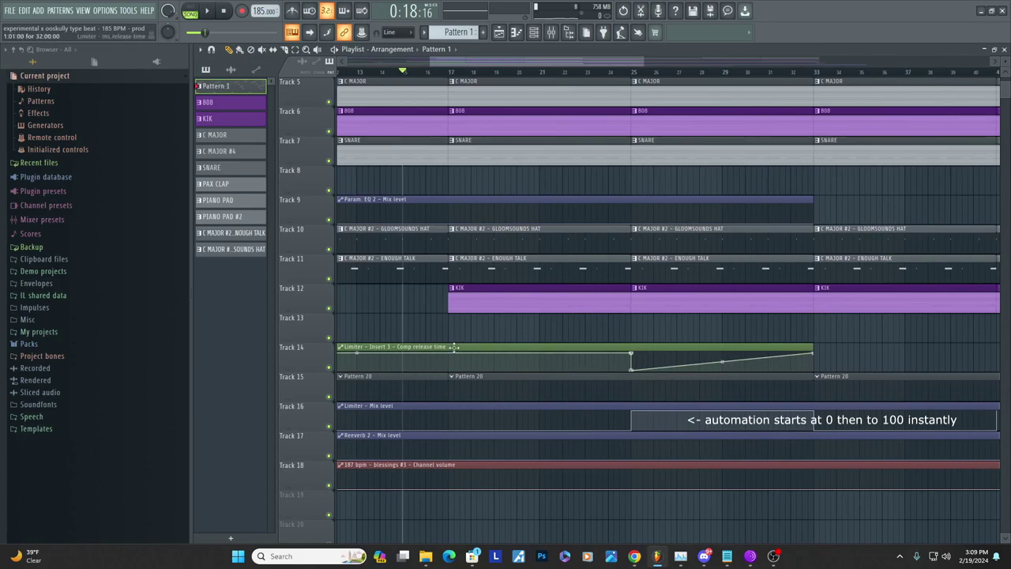
Play the song with the mixer open and inspect Insert 16 and the kick's Insert 23
click(536, 33)
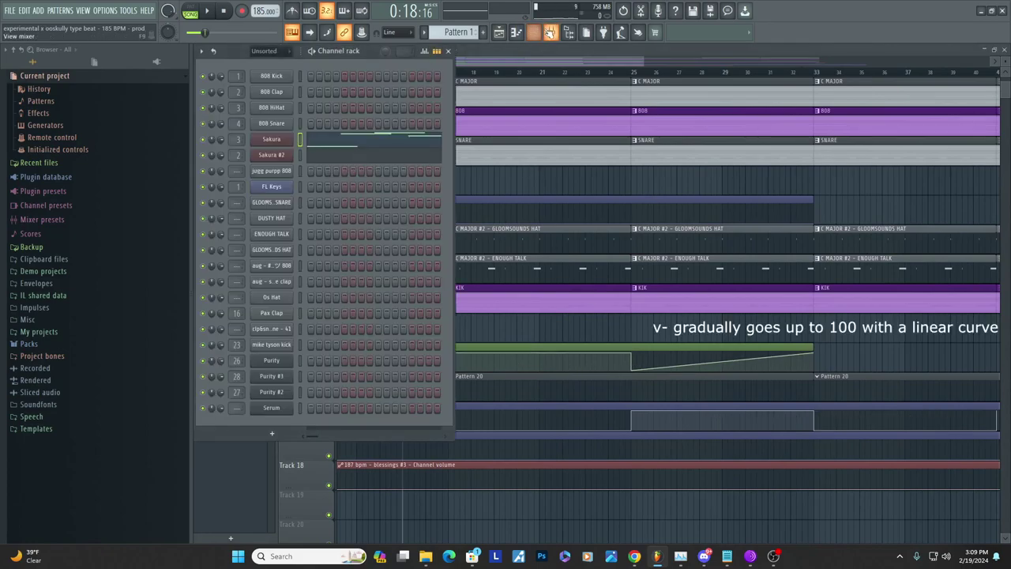
click(550, 32)
click(640, 225)
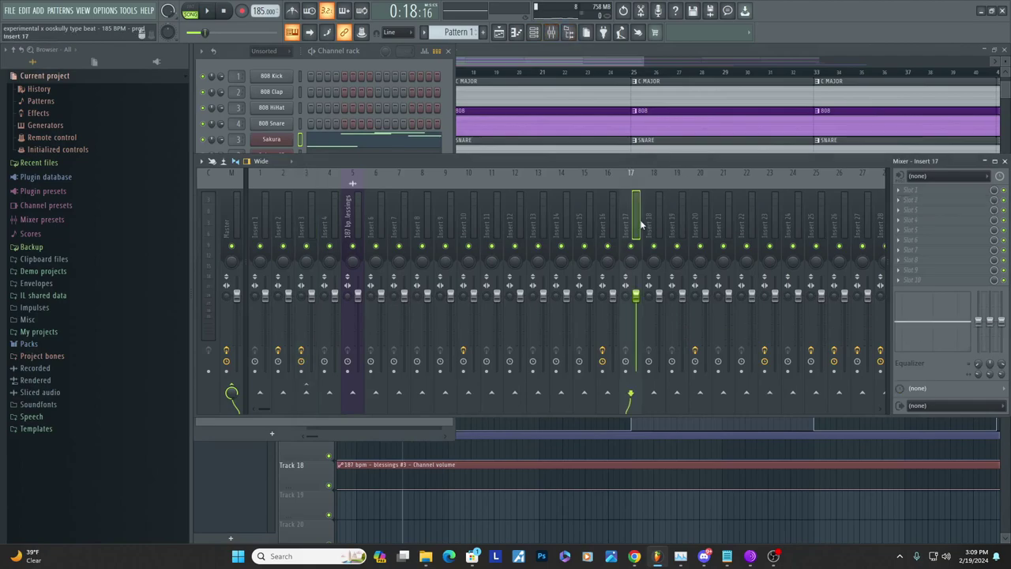
key(space)
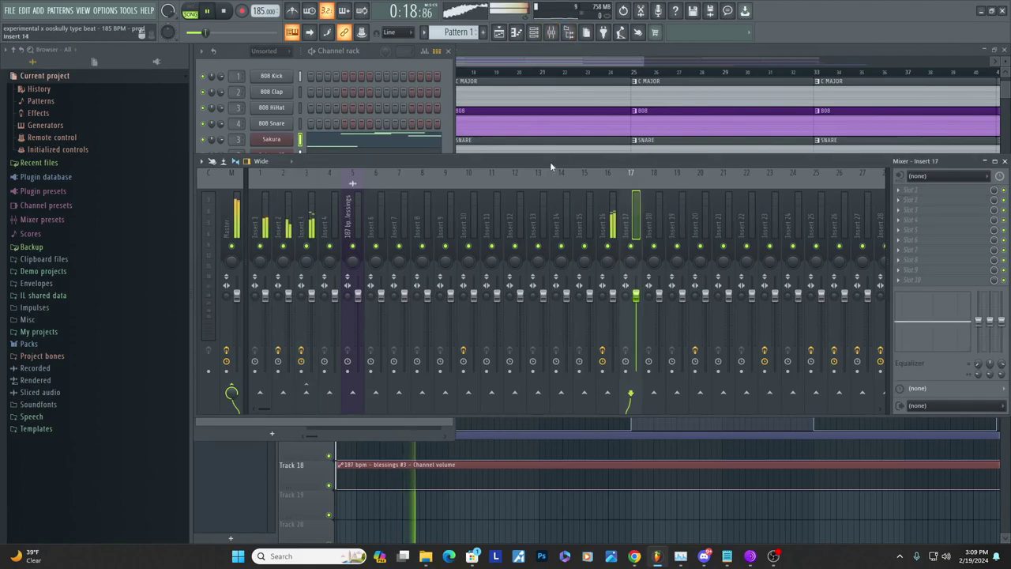
click(611, 224)
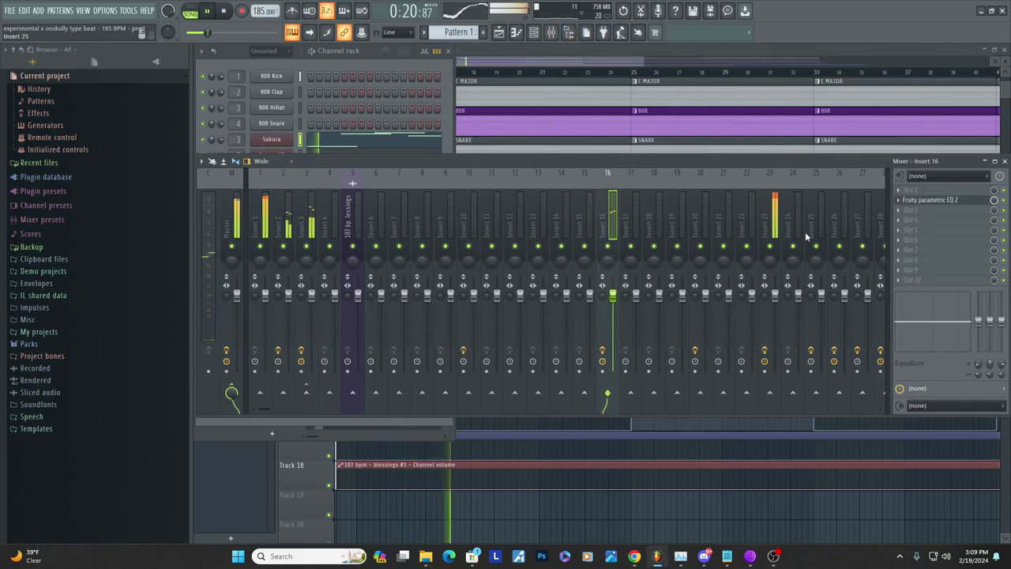
click(774, 226)
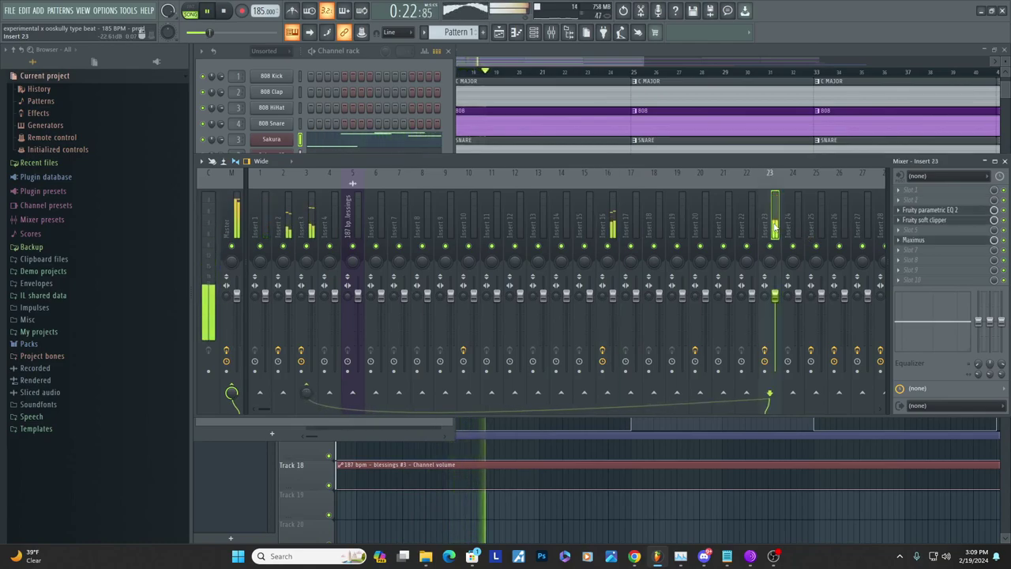
Route the 808 channel to mixer Insert 30 and play the song with that insert selected
scroll(718, 220, down, 5)
scroll(718, 220, up, 5)
key(space)
click(246, 57)
key(space)
key(space)
drag(236, 266, 236, 174)
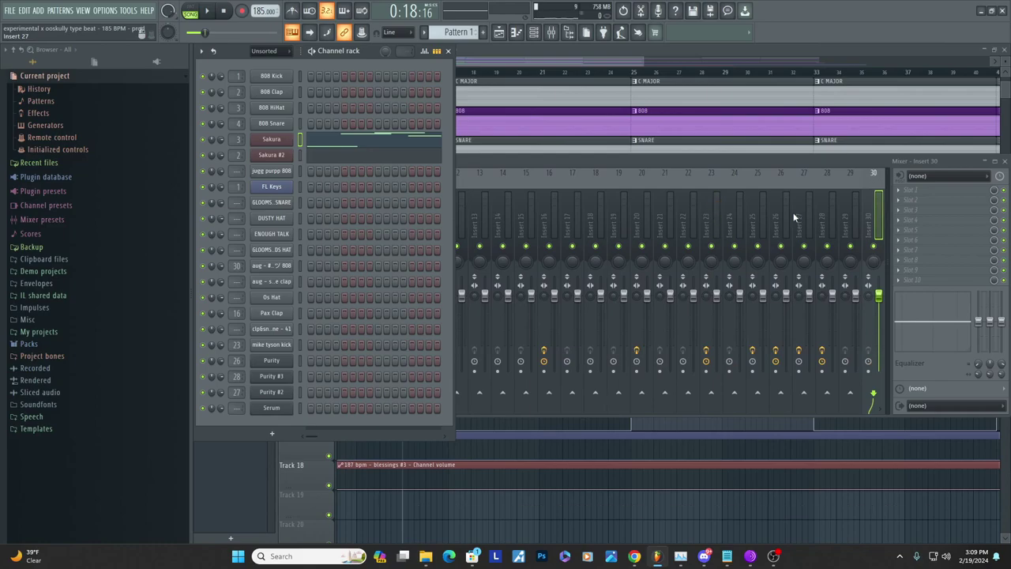
click(876, 207)
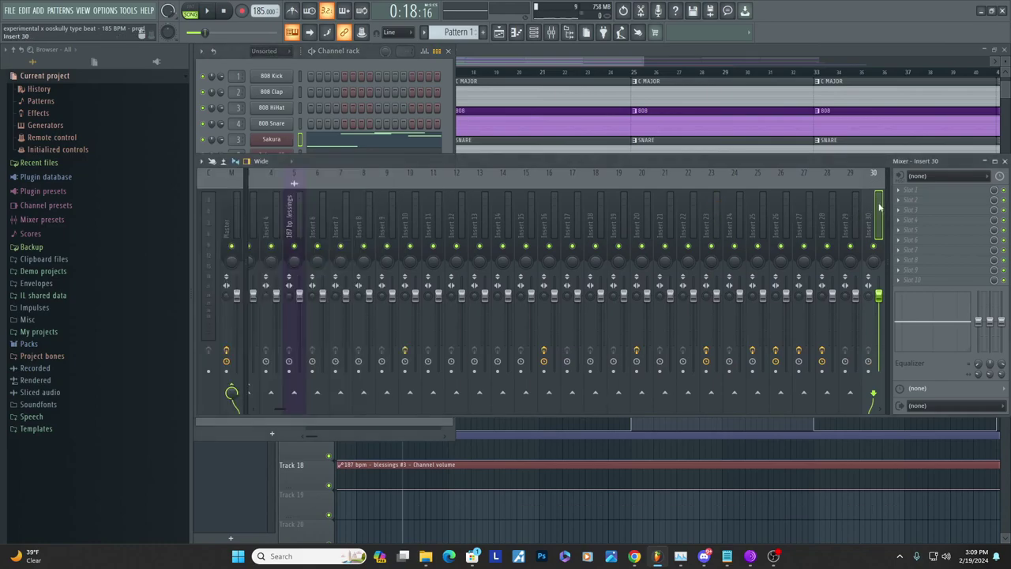
scroll(806, 197, down, 3)
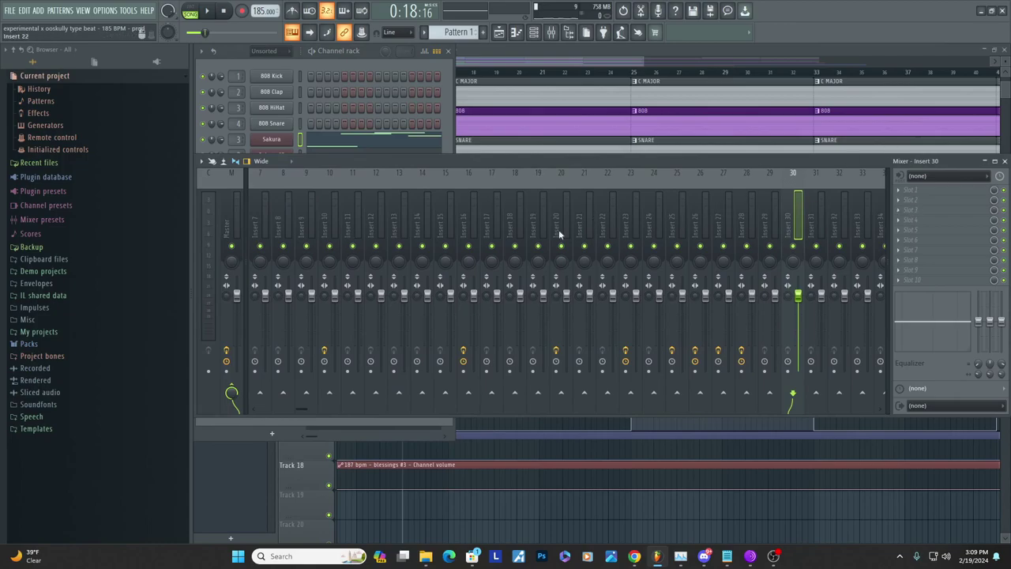
key(space)
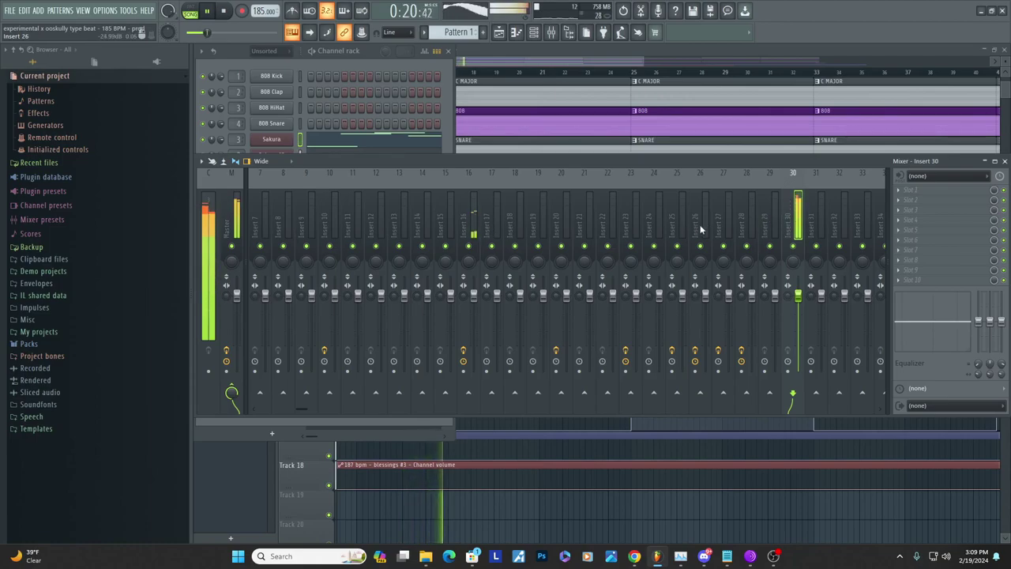
Sidechain the kick on mixer Insert 23 to the 808 on Insert 30
click(637, 217)
key(space)
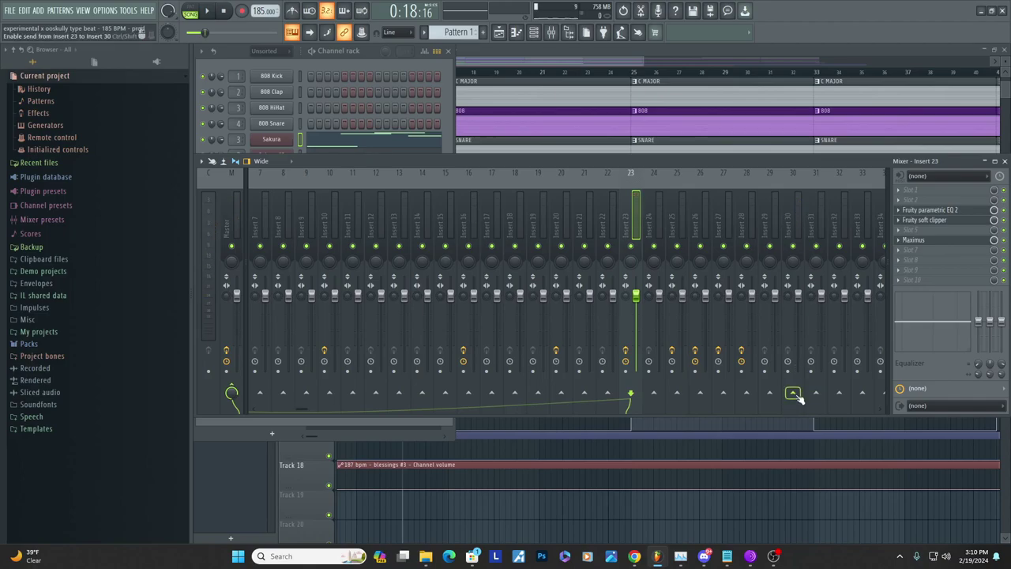
right_click(797, 396)
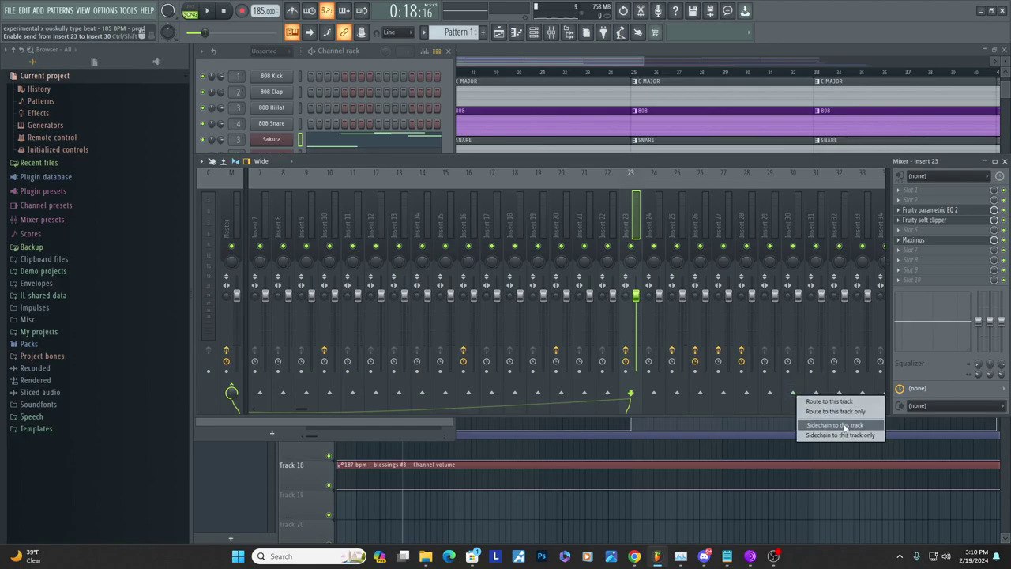
click(846, 427)
click(797, 392)
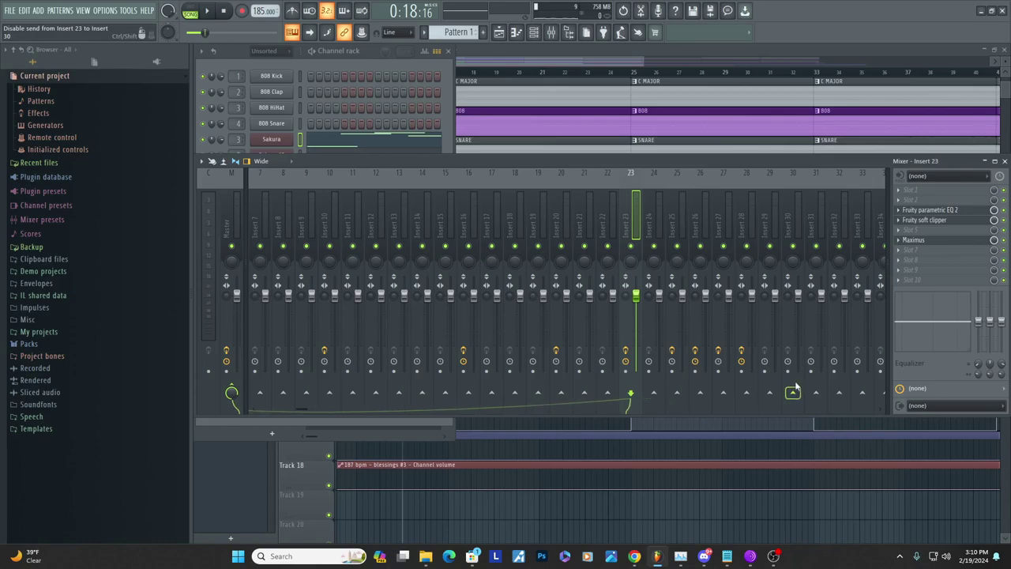
right_click(794, 394)
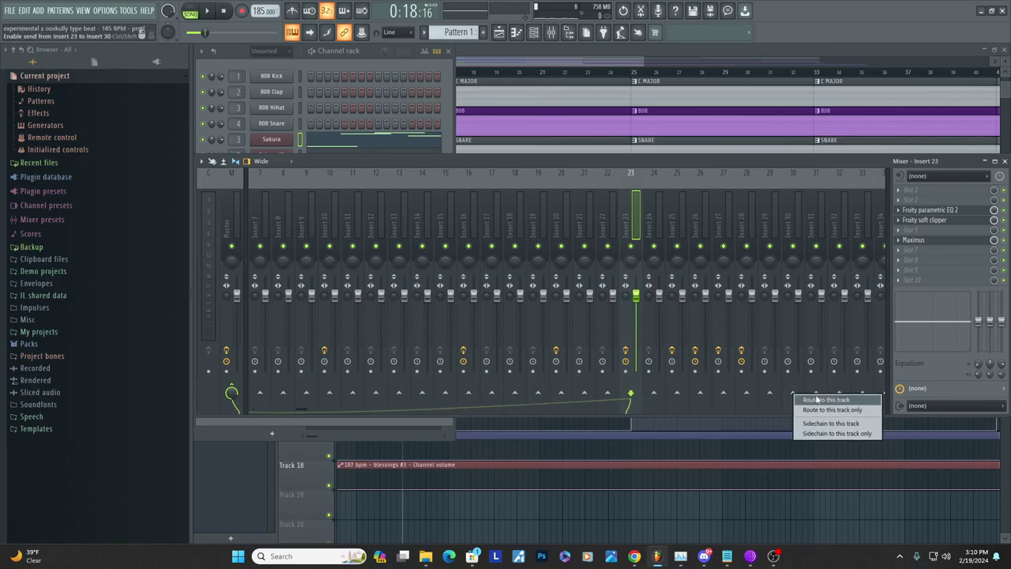
click(845, 426)
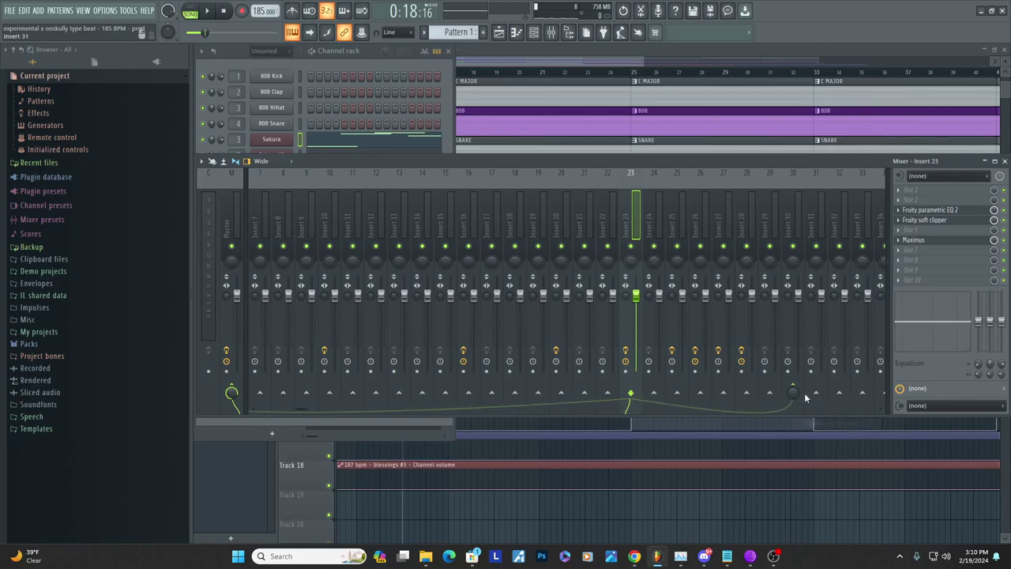
Load a Fruity Limiter in slot 1 of Insert 30 and switch it to compressor mode
click(798, 226)
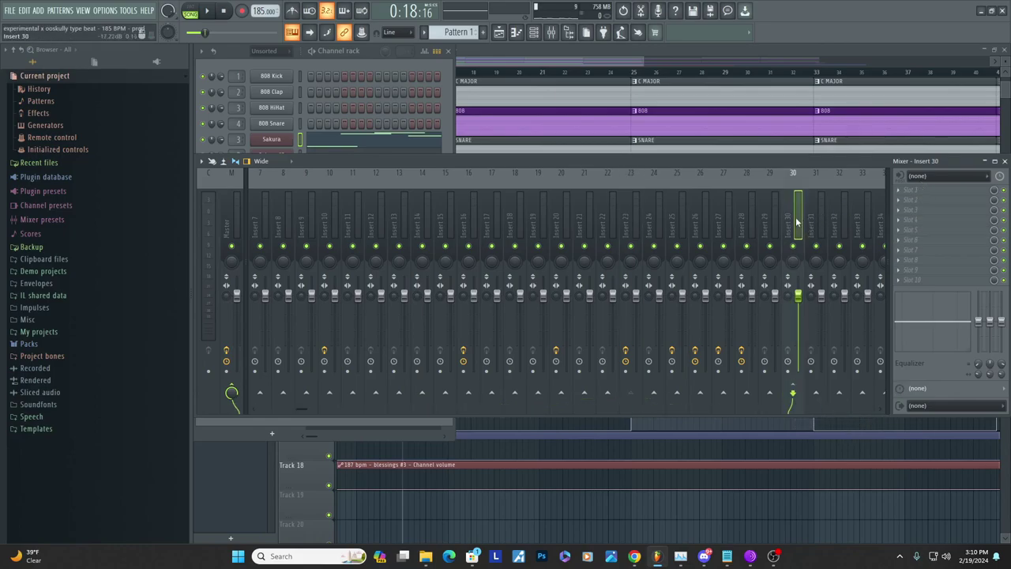
click(934, 191)
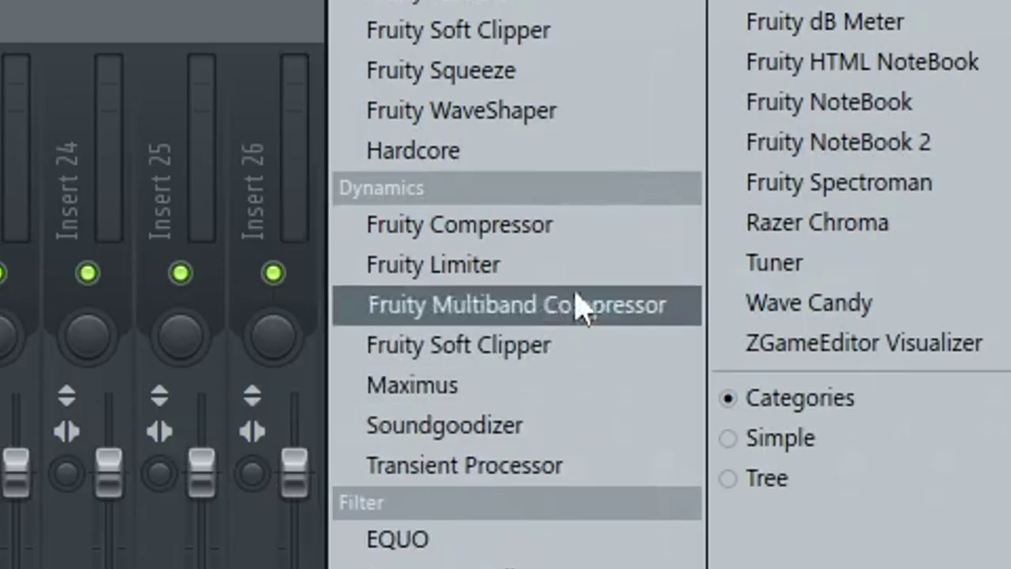
click(569, 265)
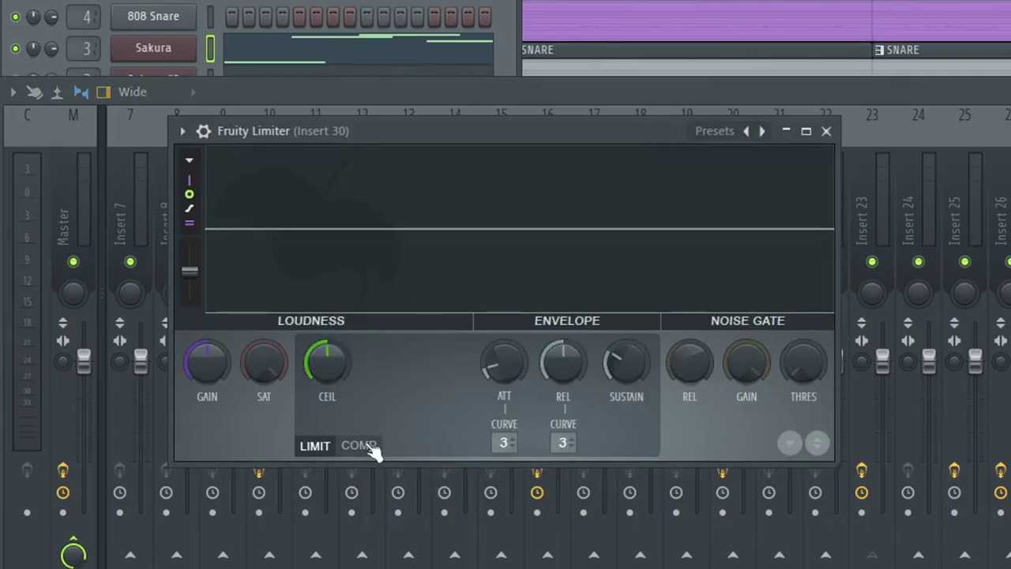
click(370, 447)
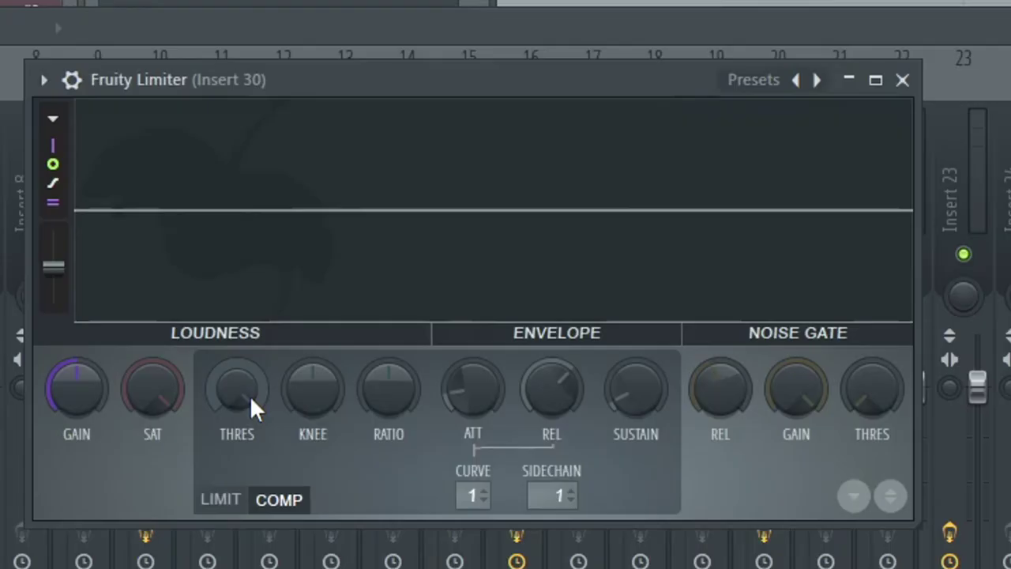
Lower the Insert 30 compressor's threshold, raise its knee and ratio slightly, and shorten its release time
drag(250, 395, 250, 442)
drag(238, 395, 238, 409)
drag(315, 399, 315, 387)
drag(382, 396, 383, 388)
drag(557, 379, 557, 387)
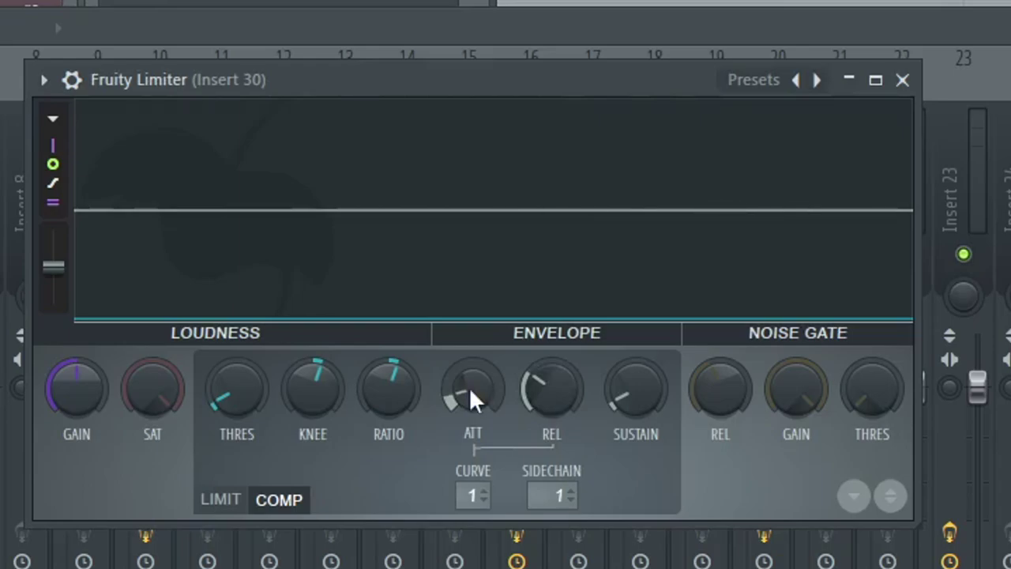
Play the song while comparing long and short release times on the Insert 30 compressor
key(space)
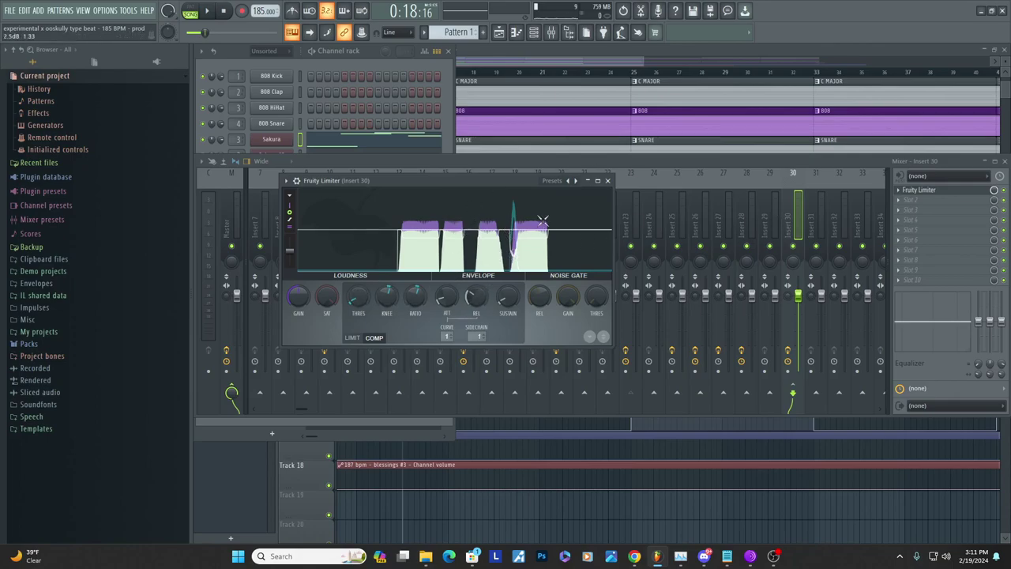
drag(475, 187, 618, 246)
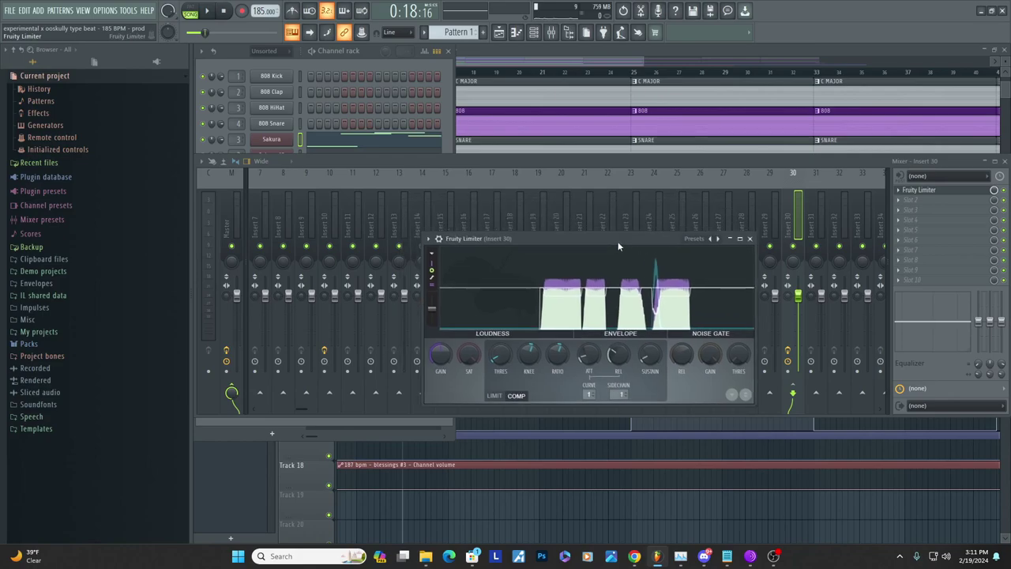
key(space)
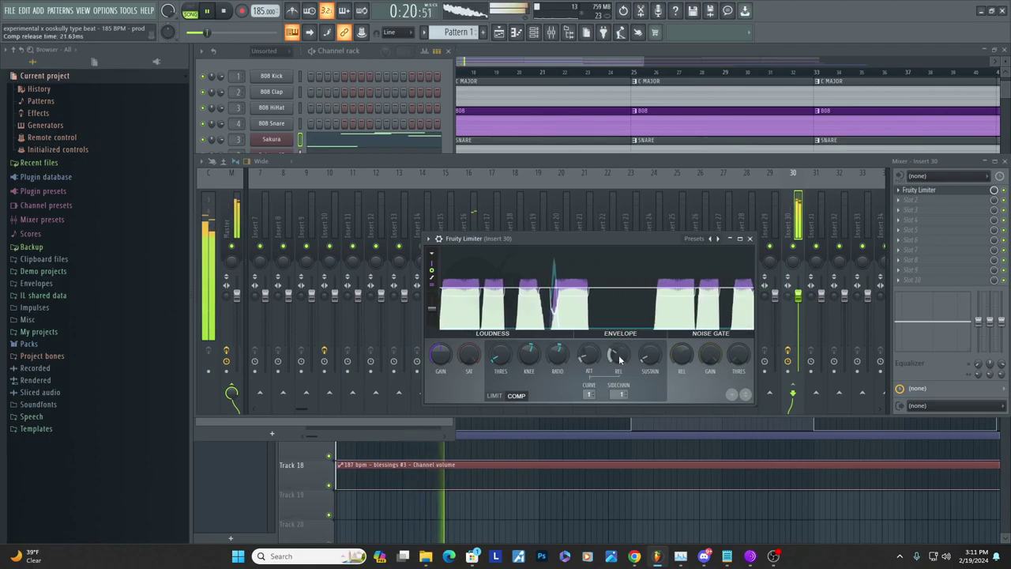
scroll(619, 358, up, 5)
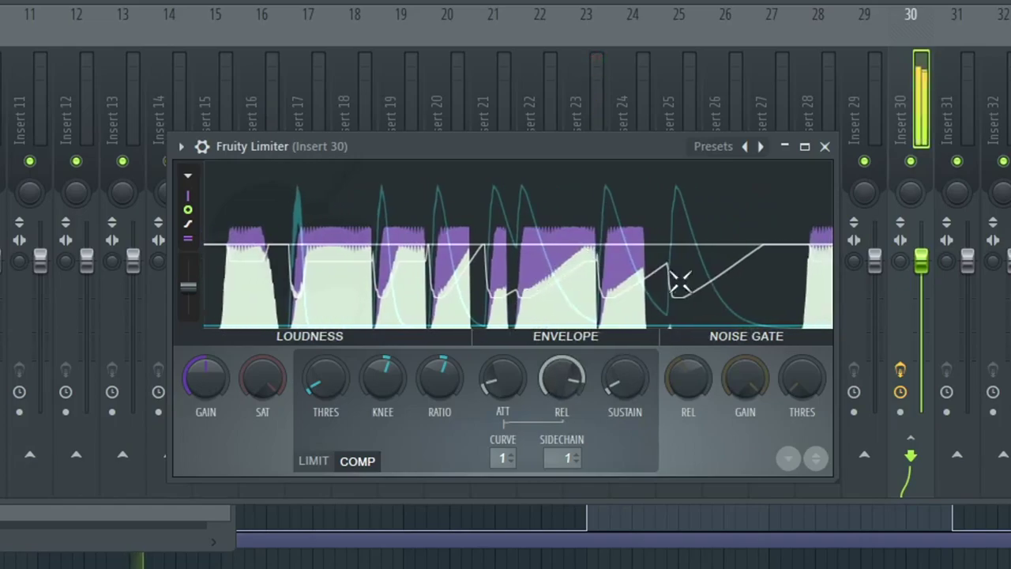
drag(558, 382, 558, 486)
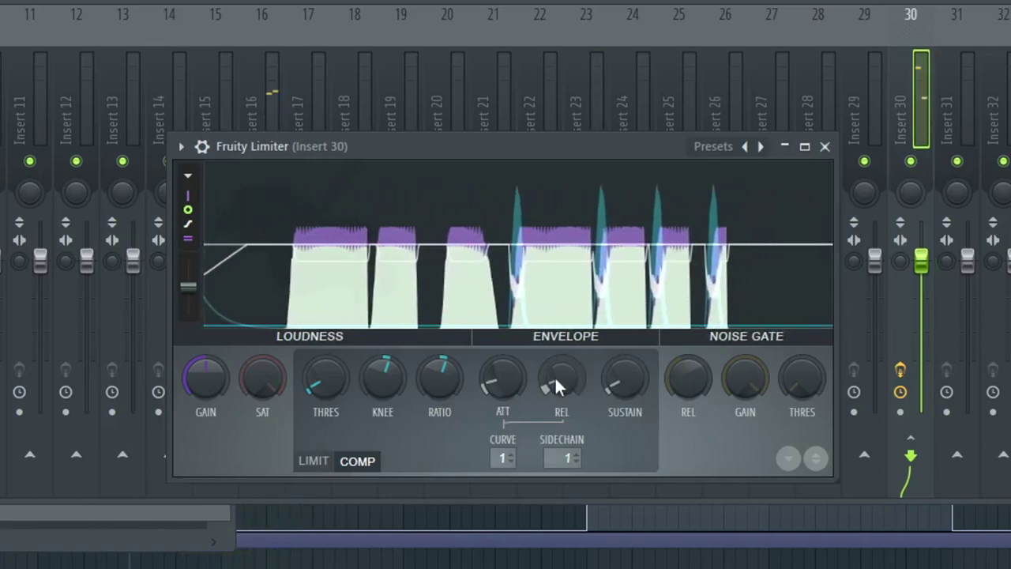
drag(558, 381, 558, 362)
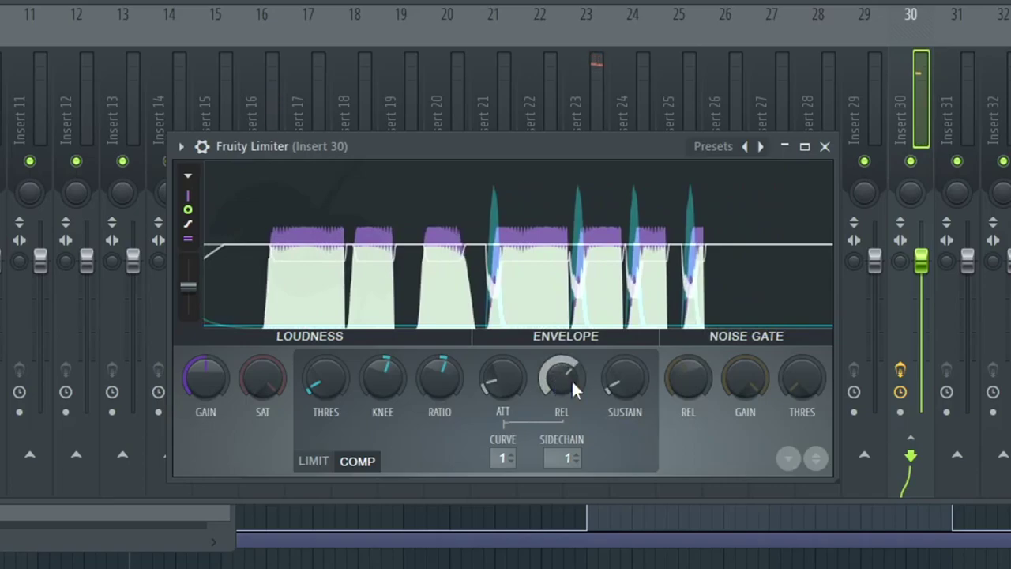
Adjust the Insert 30 compressor's release time and create an automation clip for it
key(space)
drag(565, 397, 565, 377)
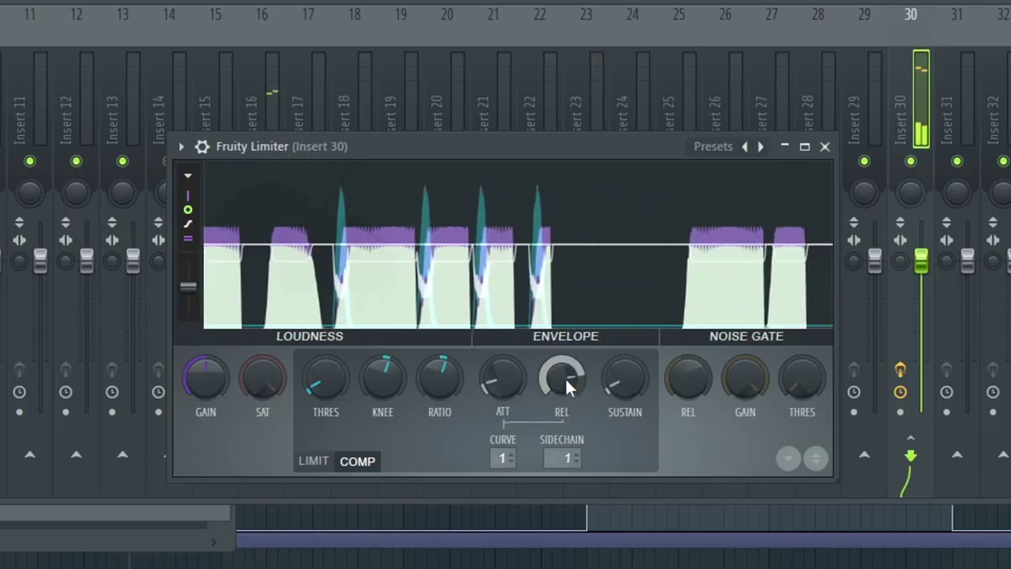
right_click(565, 377)
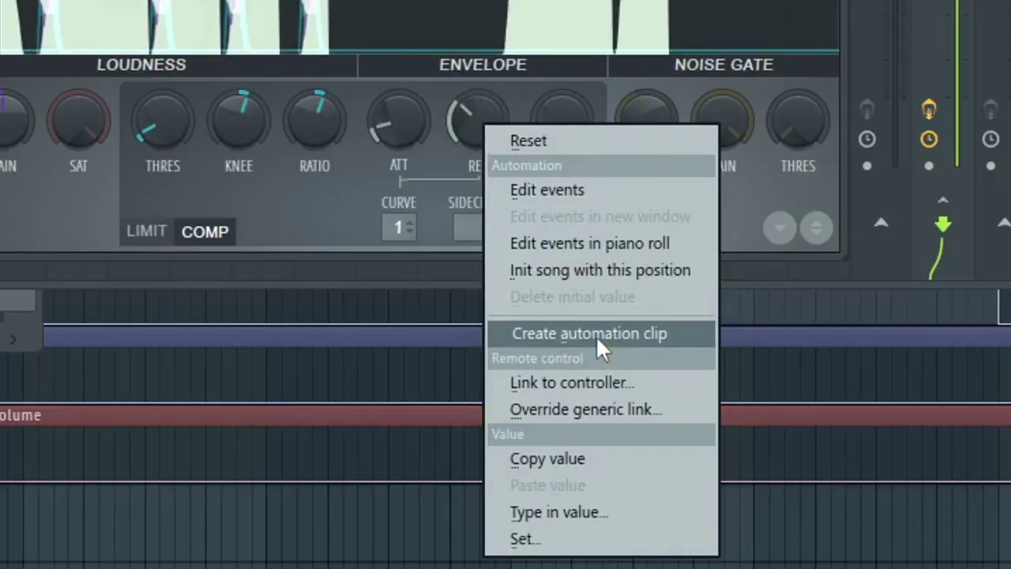
click(611, 338)
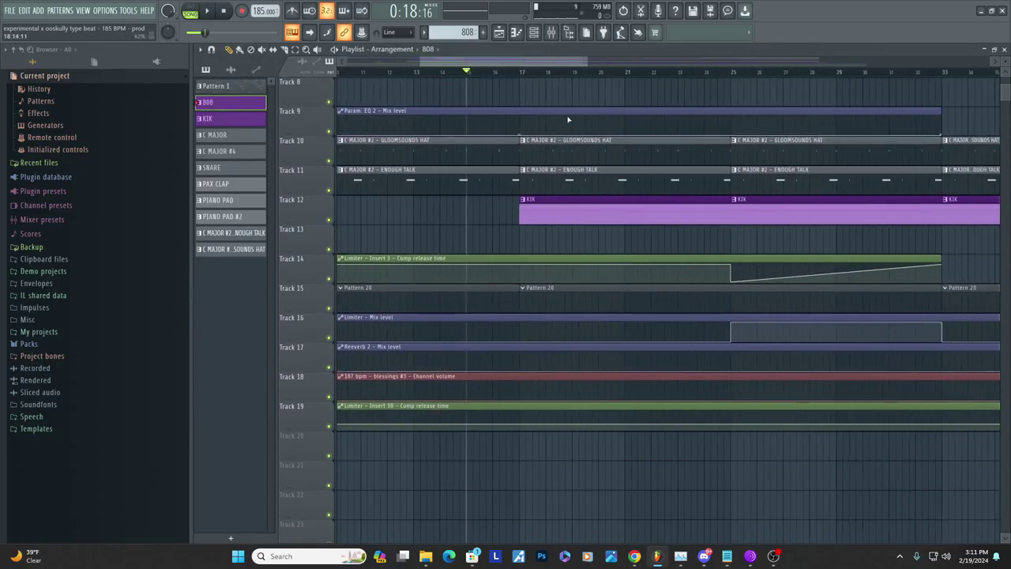
Move the playhead to bar 17 and raise the Insert 30 compressor release time automation between bars 19 and 21
scroll(531, 74, up, 1)
click(528, 72)
scroll(603, 314, up, 5)
right_click(467, 424)
right_click(560, 423)
right_click(560, 413)
right_click(655, 425)
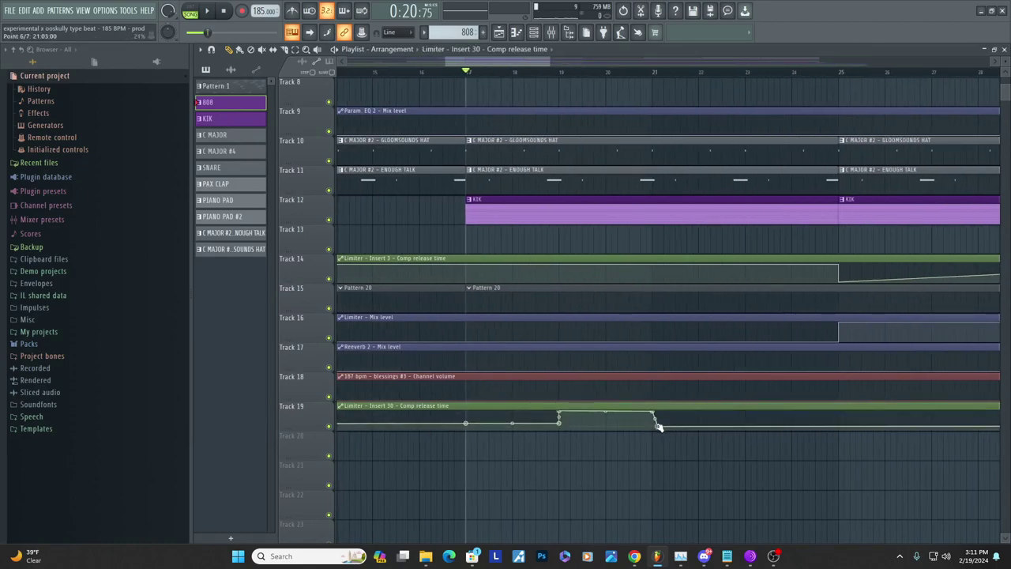
Play the song from bar 17 to hear the automated Insert 30 release time change
key(space)
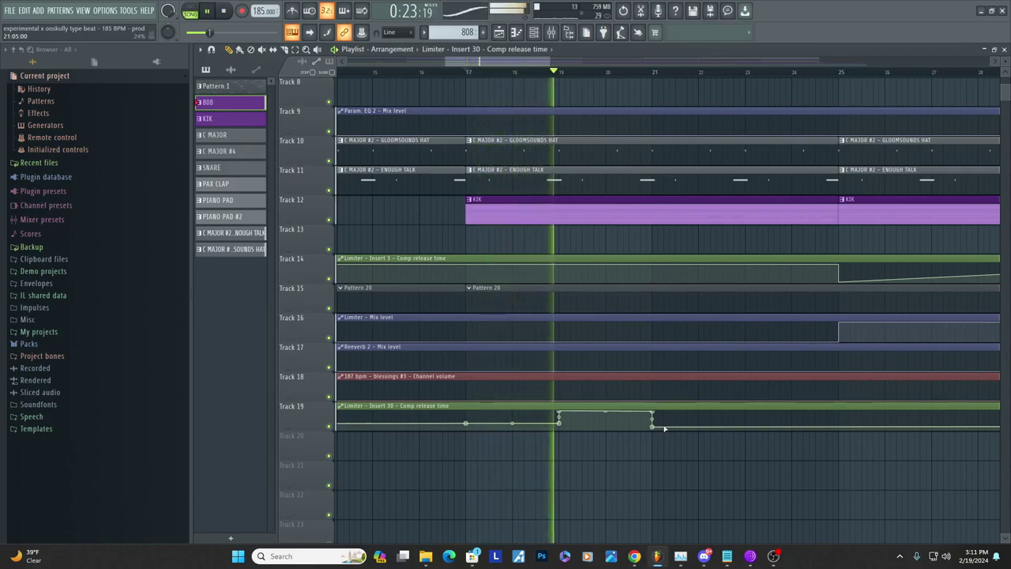
key(space)
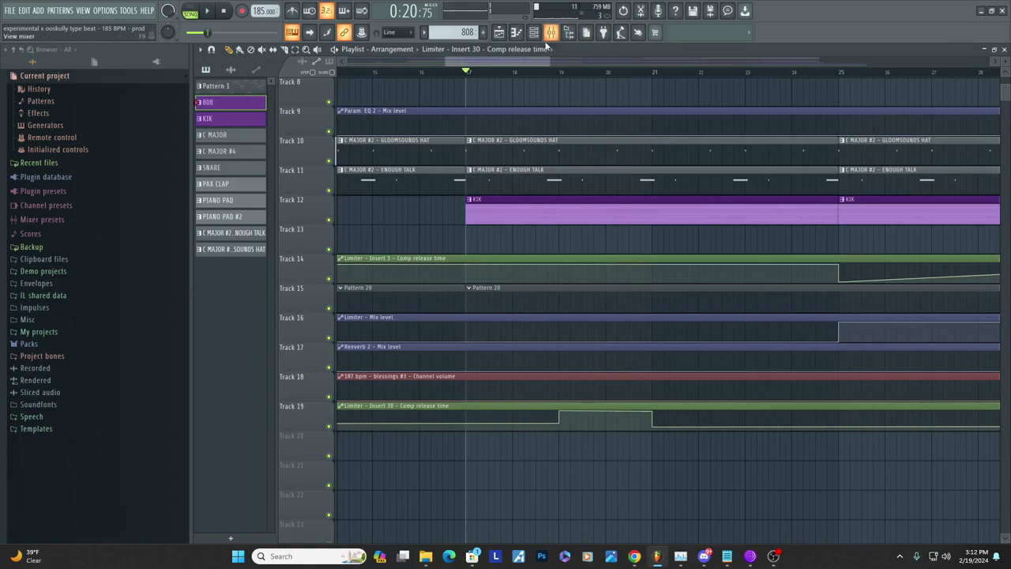
key(space)
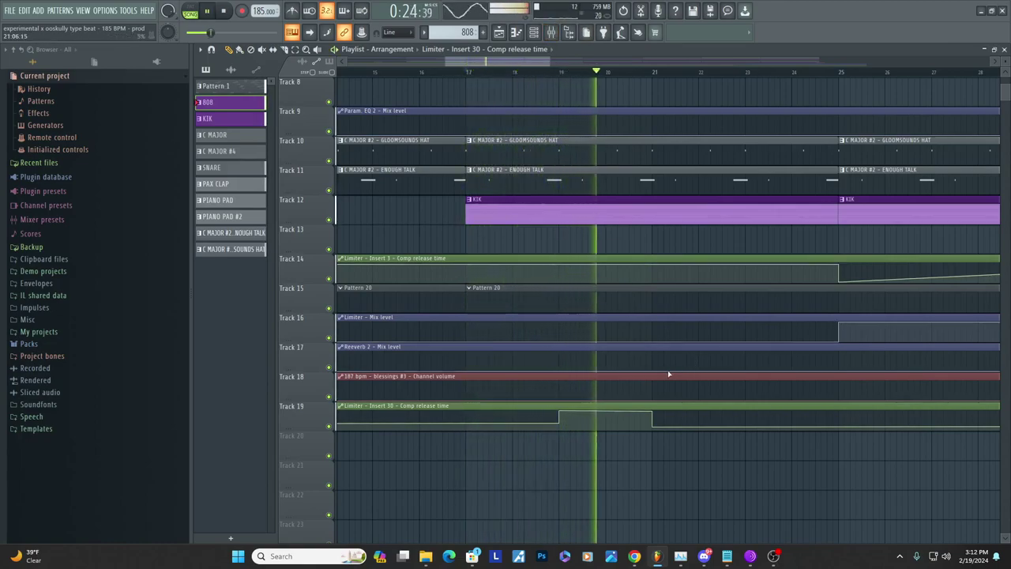
scroll(610, 377, down, 5)
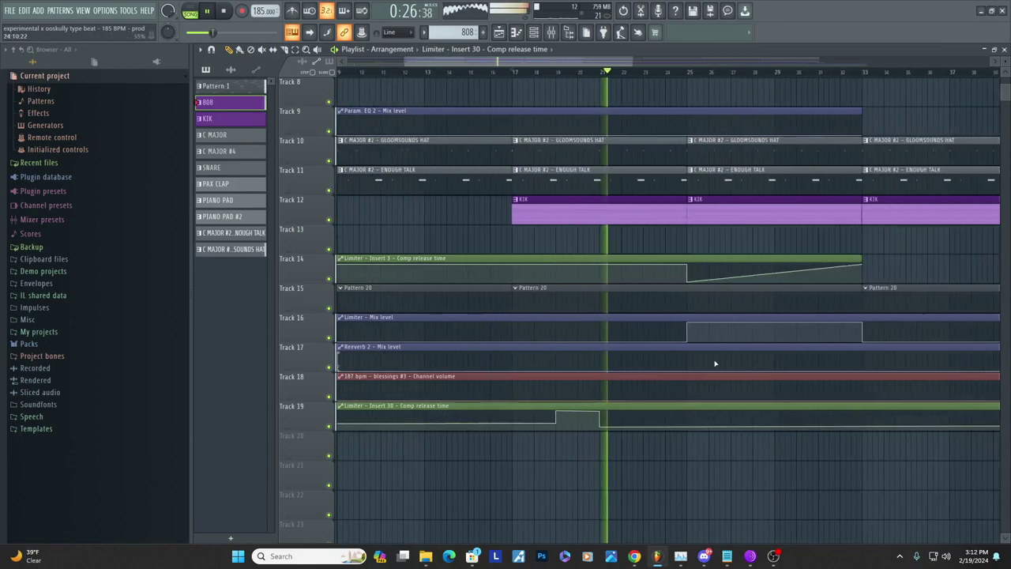
scroll(715, 363, up, 3)
key(space)
scroll(701, 309, down, 2)
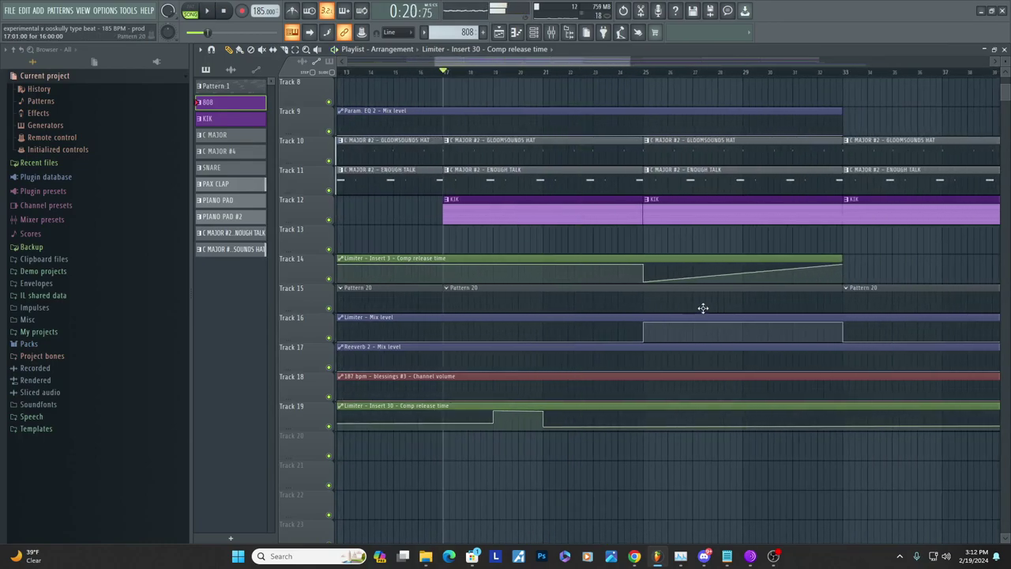
Move the playhead to bar 21 and inspect the Sakura #2 notes of Pattern 1 in the piano roll
scroll(666, 343, up, 2)
click(469, 63)
click(800, 72)
scroll(605, 319, up, 4)
scroll(607, 320, down, 4)
scroll(845, 327, up, 3)
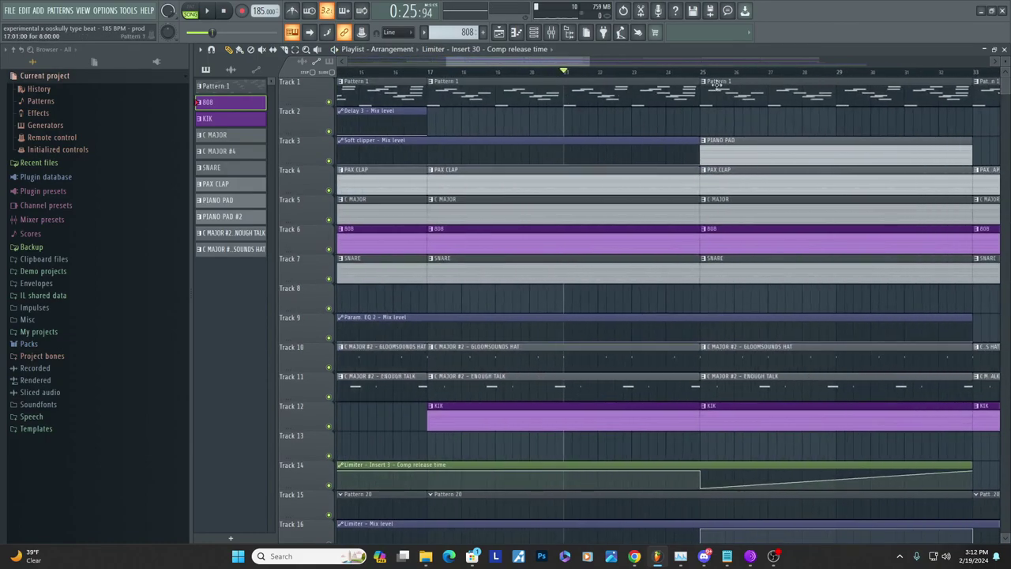
double_click(627, 82)
click(425, 49)
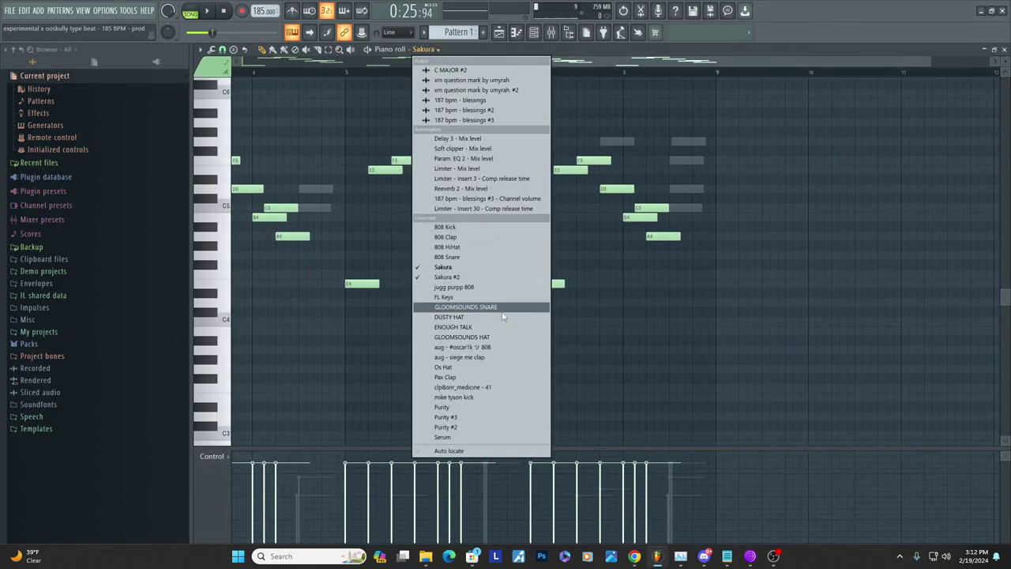
click(494, 285)
scroll(598, 237, down, 2)
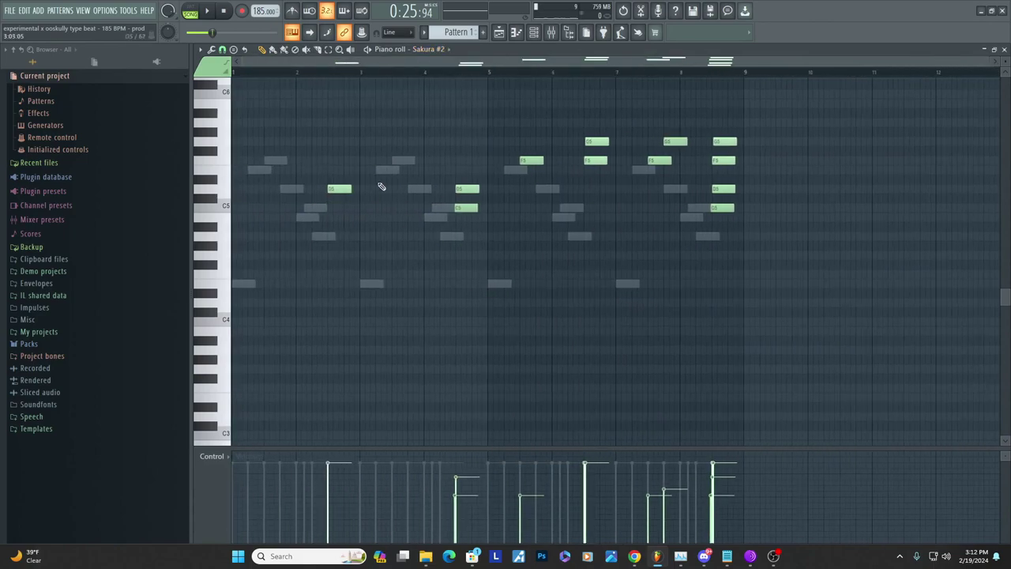
Inspect the Purity notes of the PIANO PAD pattern in the piano roll and return to the playlist
click(499, 32)
scroll(776, 258, down, 3)
scroll(671, 255, up, 3)
scroll(681, 229, down, 1)
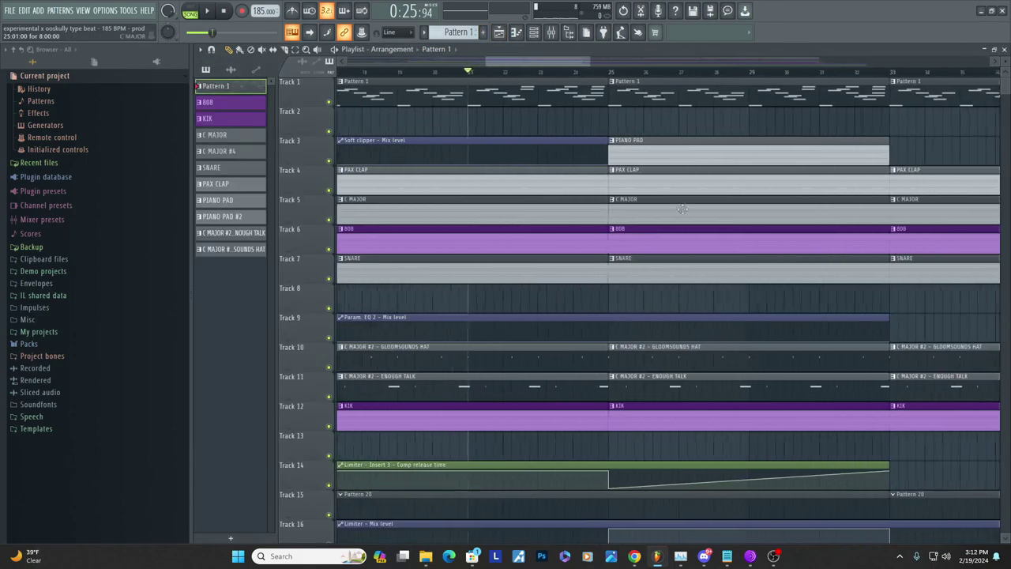
double_click(640, 152)
click(427, 49)
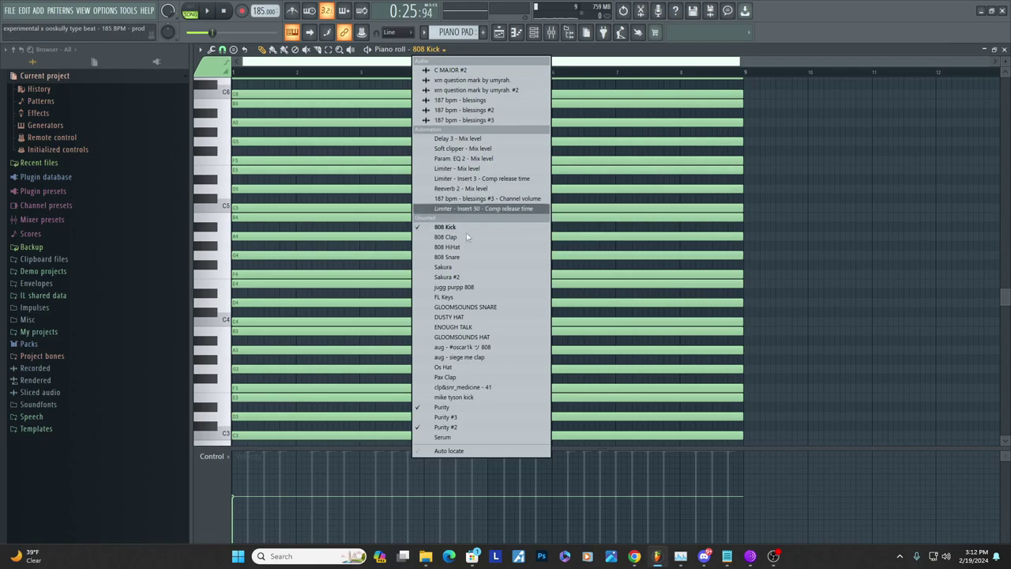
click(469, 406)
click(498, 33)
scroll(382, 346, down, 2)
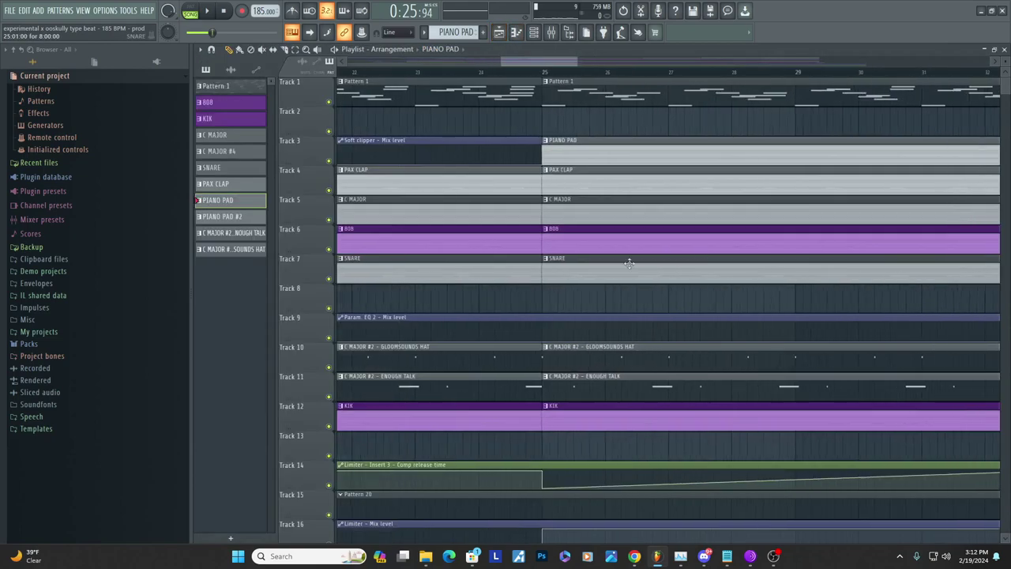
Mute Track 3 and play the song from bar 24 while examining the Insert 3 release time automation
click(330, 161)
click(429, 72)
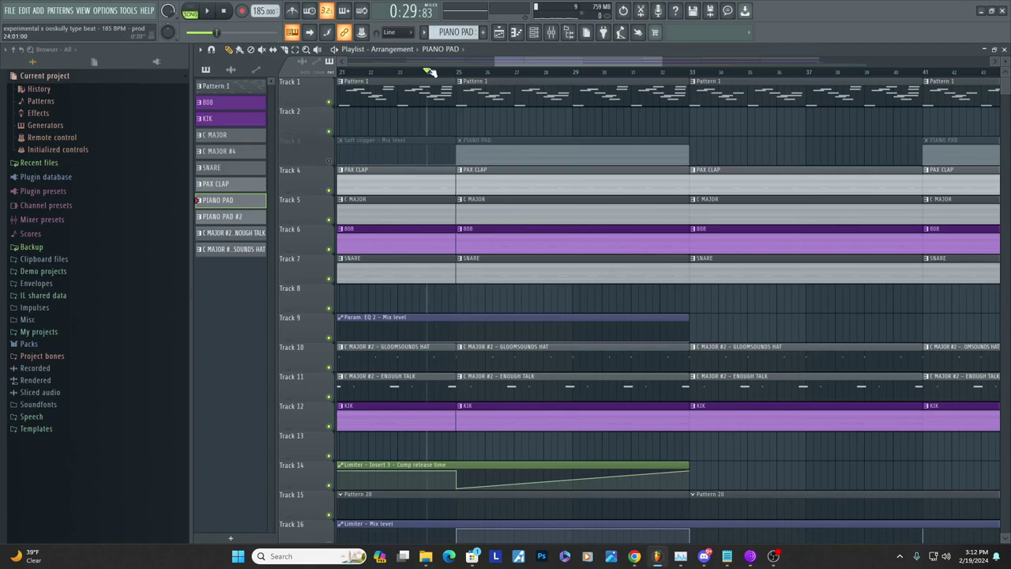
key(space)
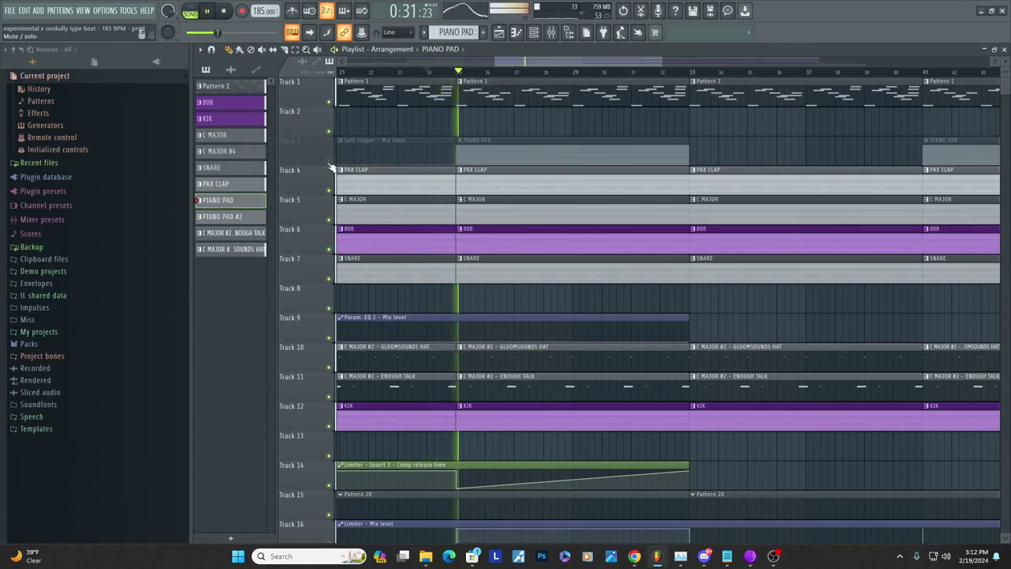
scroll(512, 338, down, 6)
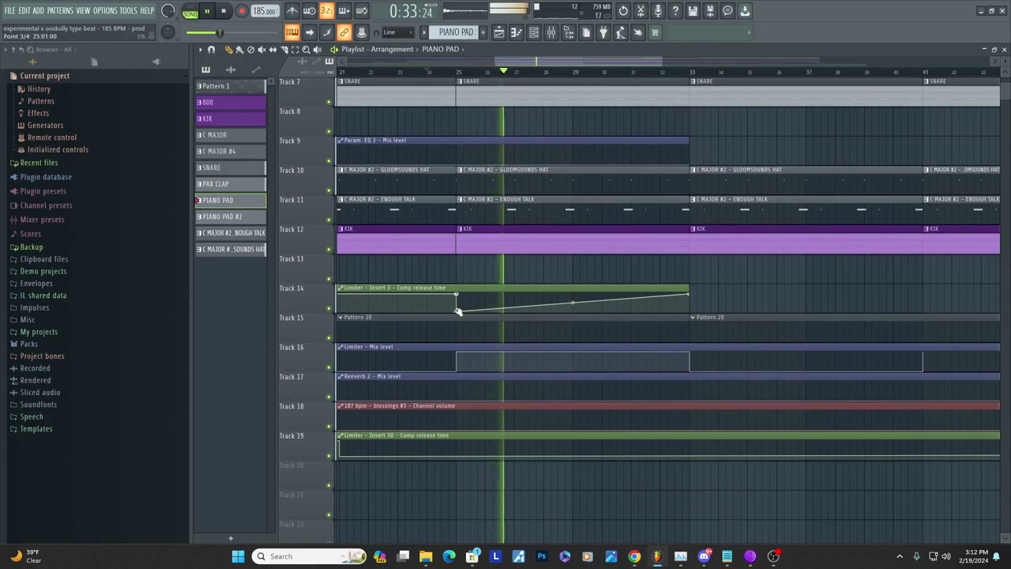
scroll(538, 296, up, 1)
scroll(538, 295, up, 2)
key(space)
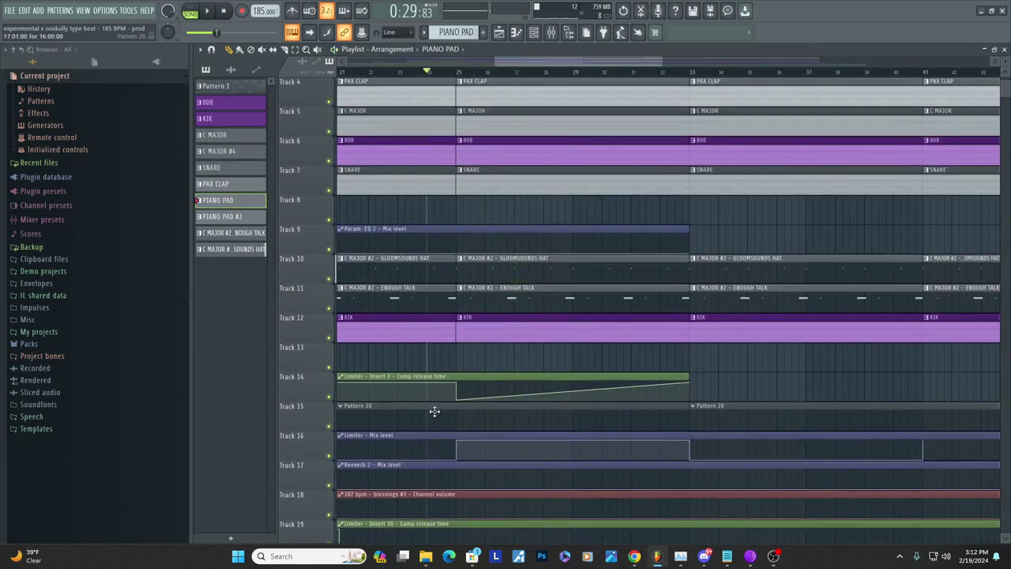
Play the song from bar 31 with Track 3 muted
scroll(343, 176, up, 3)
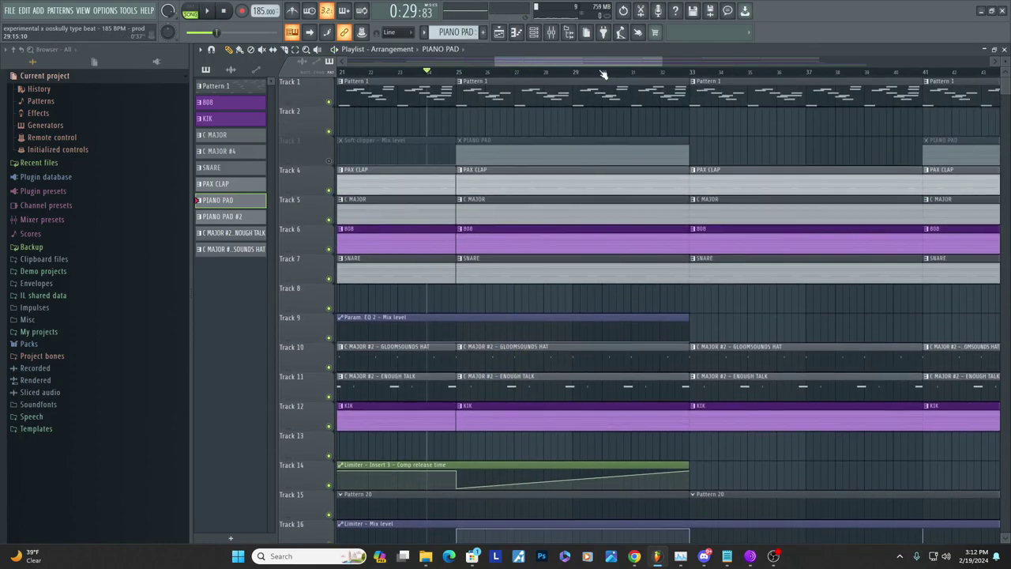
click(632, 75)
key(space)
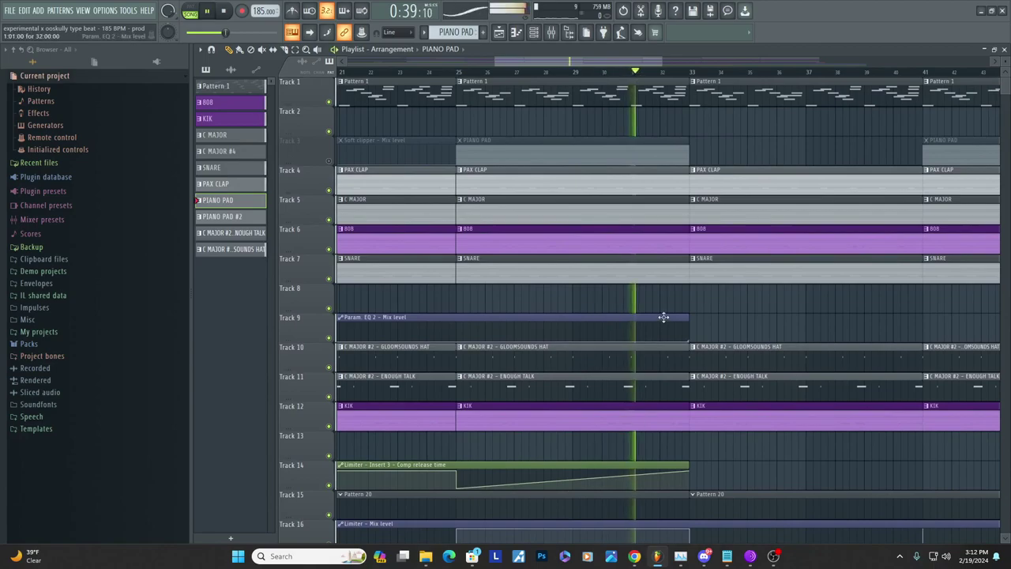
key(space)
Move the playhead to bar 29, review Pattern 1's Sakura #2 notes in the piano roll and return to the playlist
click(575, 73)
double_click(521, 94)
click(425, 49)
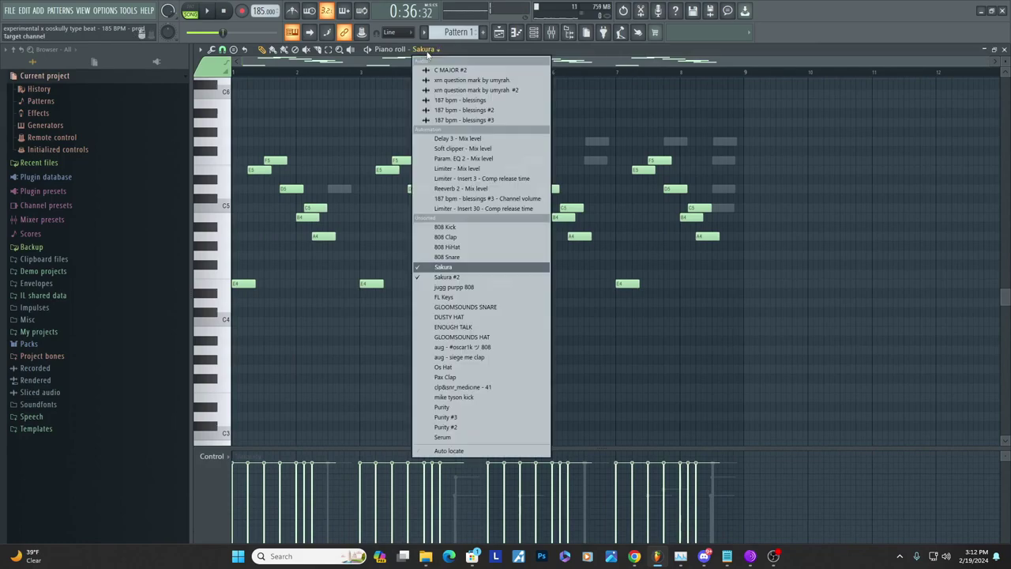
click(468, 281)
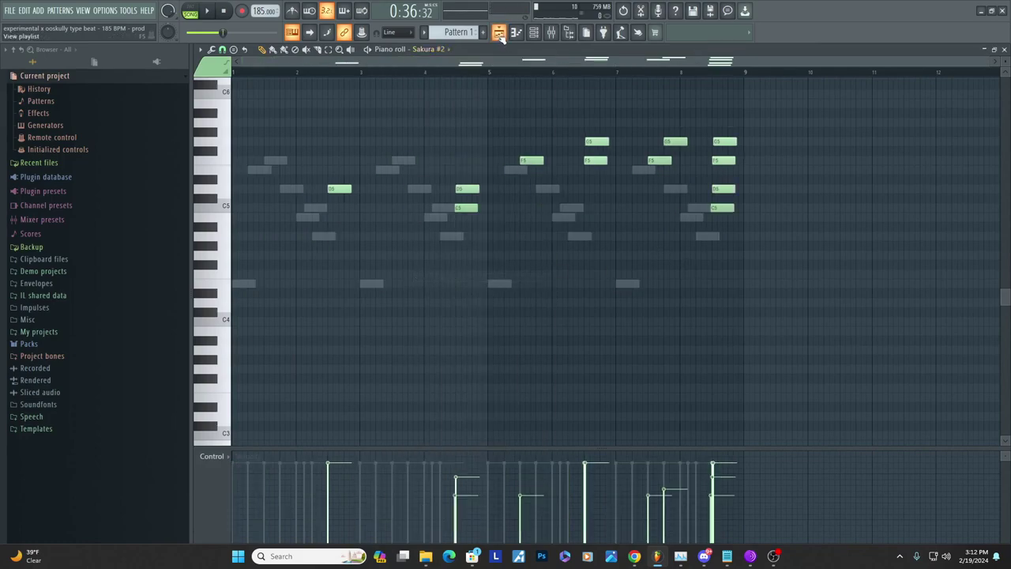
click(500, 33)
Split Pattern 1 by channel and play the bar 25–33 section with Track 1 muted
click(60, 11)
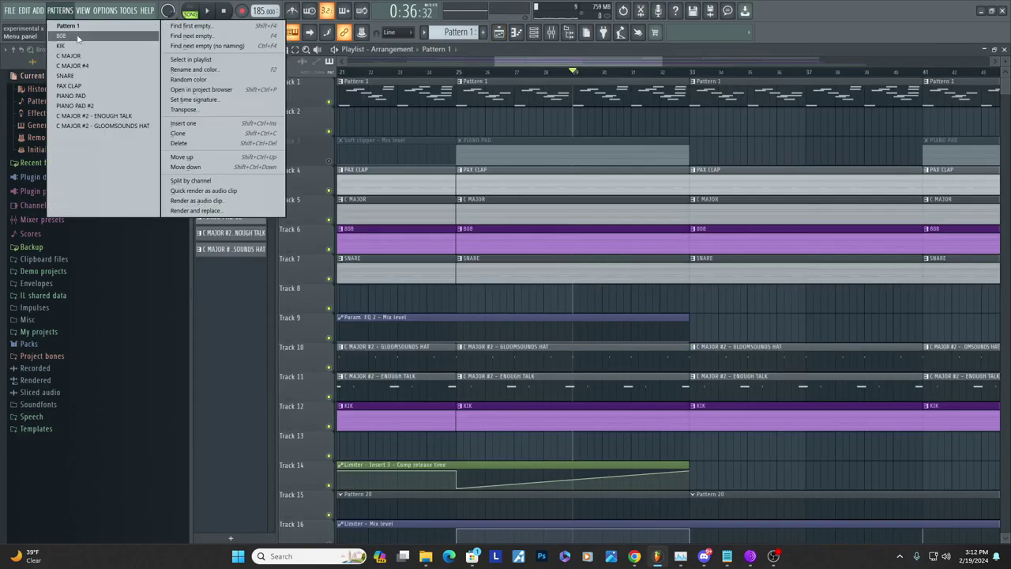
click(247, 184)
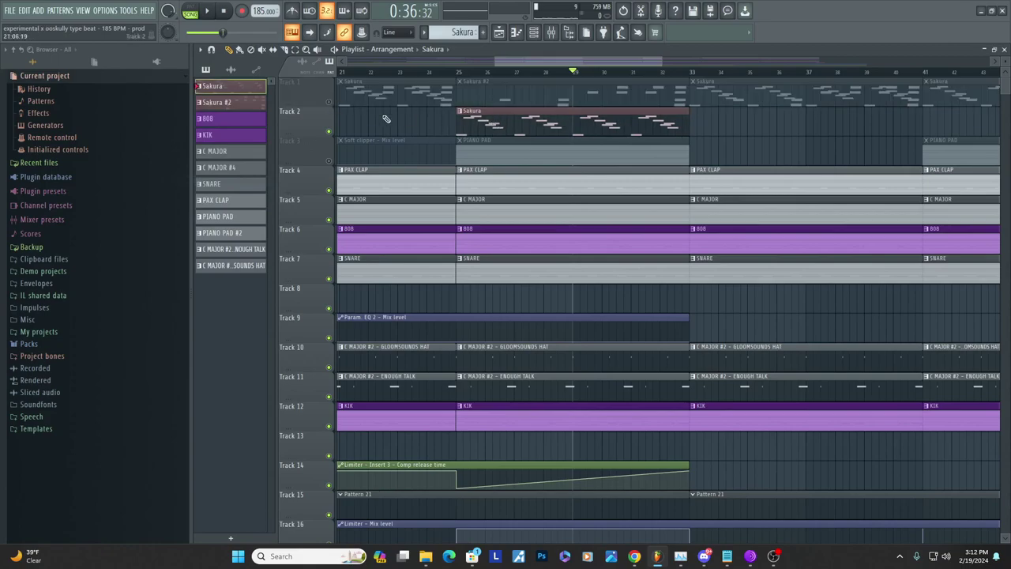
key(space)
scroll(707, 166, up, 2)
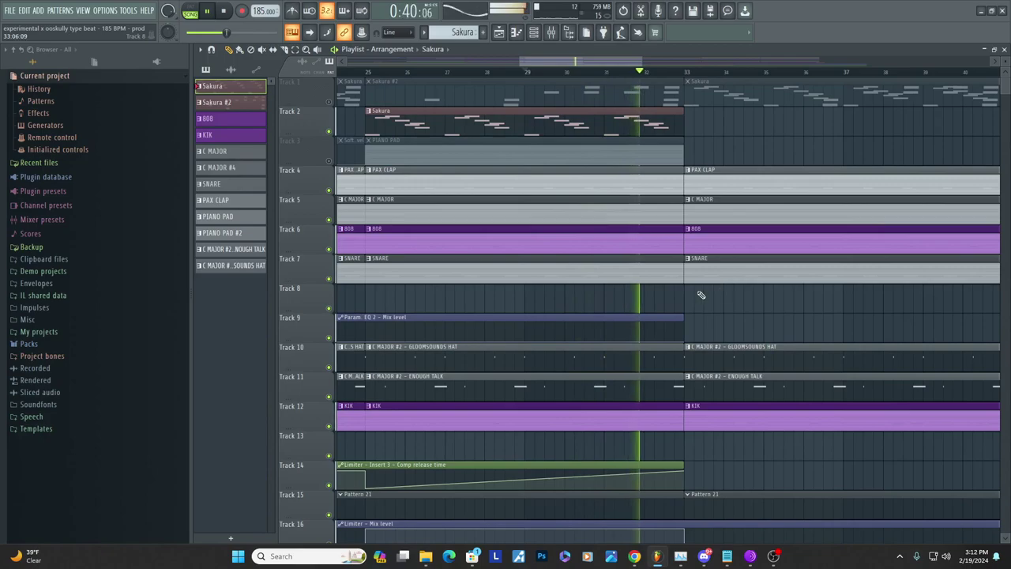
key(space)
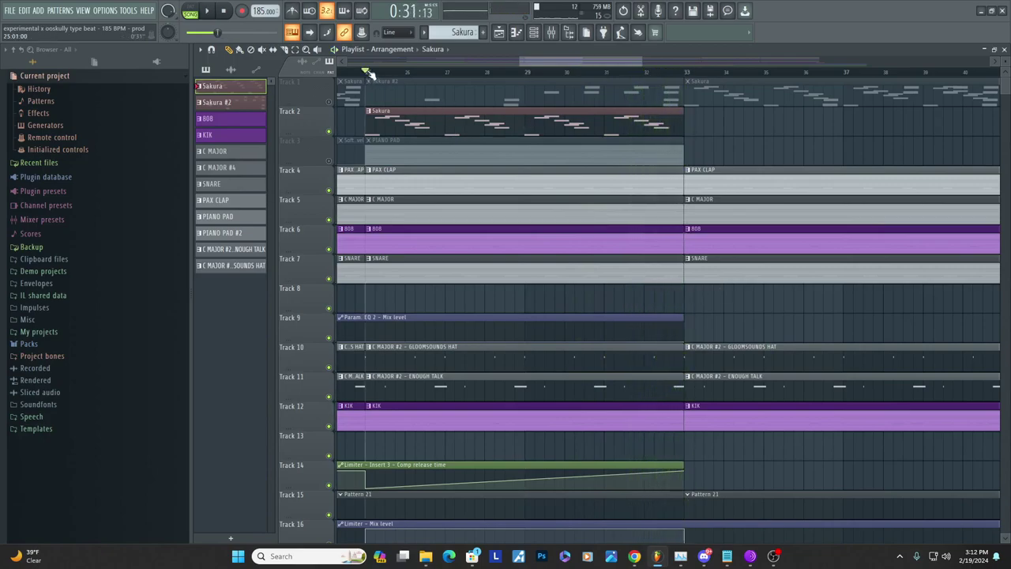
scroll(418, 128, down, 2)
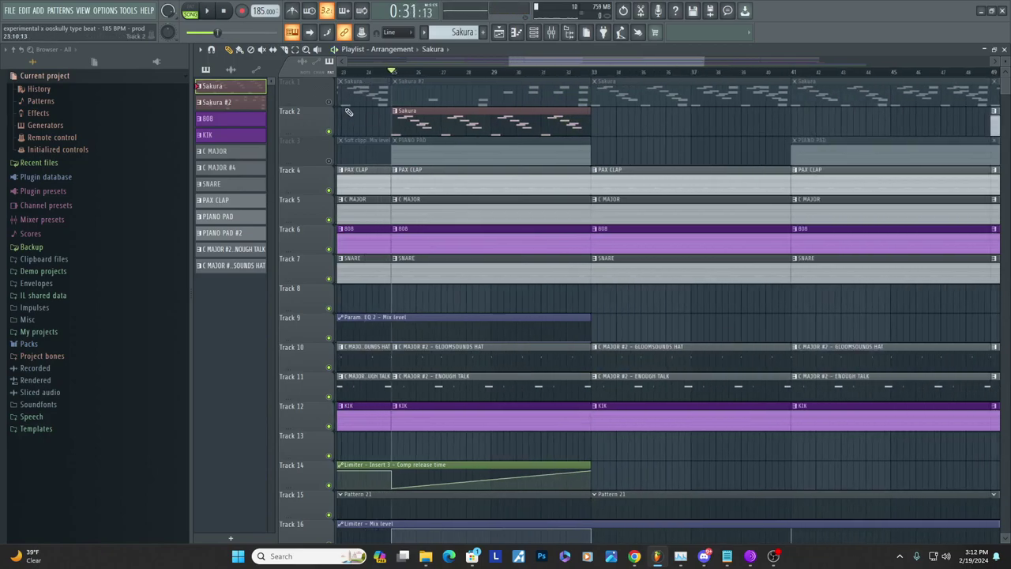
Unmute Tracks 1 and 3 in the playlist
click(328, 102)
scroll(525, 99, up, 2)
click(329, 160)
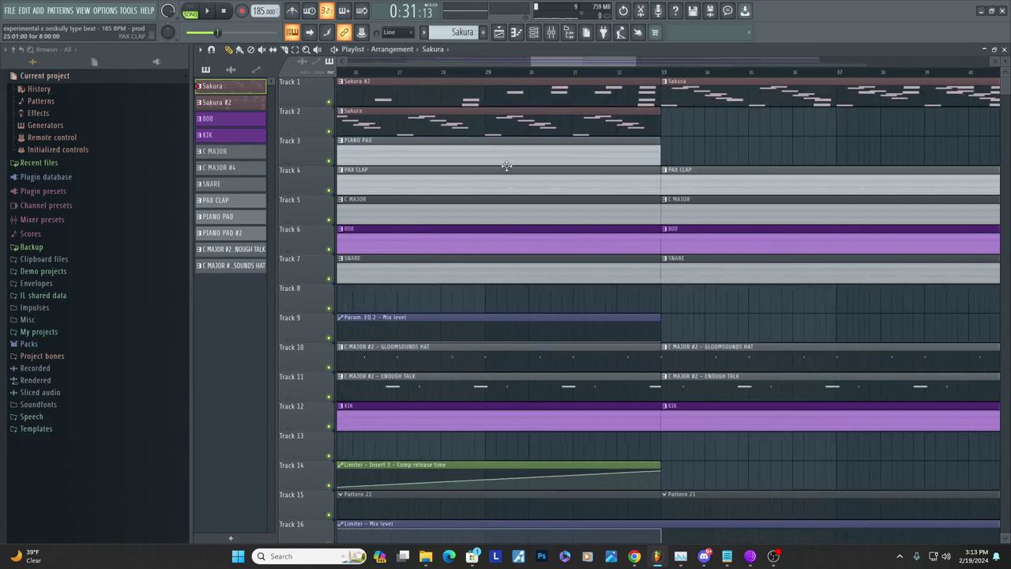
scroll(506, 164, down, 3)
scroll(345, 128, up, 3)
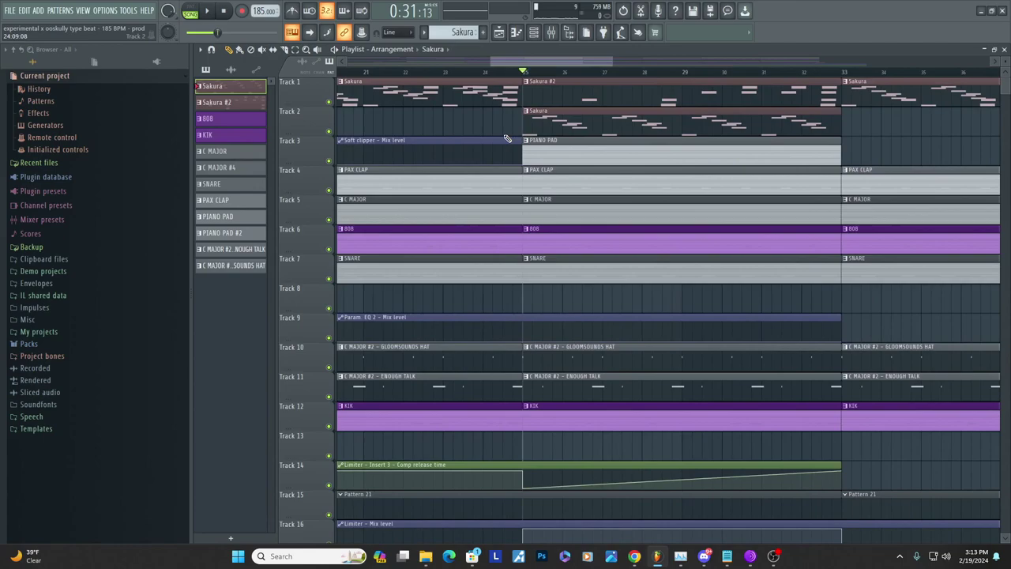
Play the song from bar 25 and reduce the playlist track height to fit all 19 tracks
key(space)
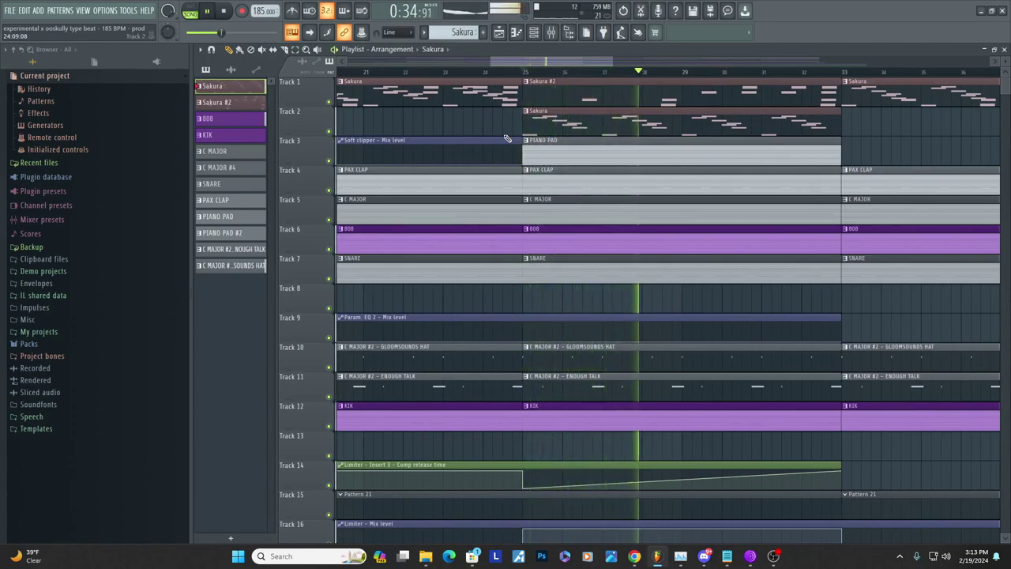
scroll(667, 355, down, 3)
scroll(667, 355, down, 3)
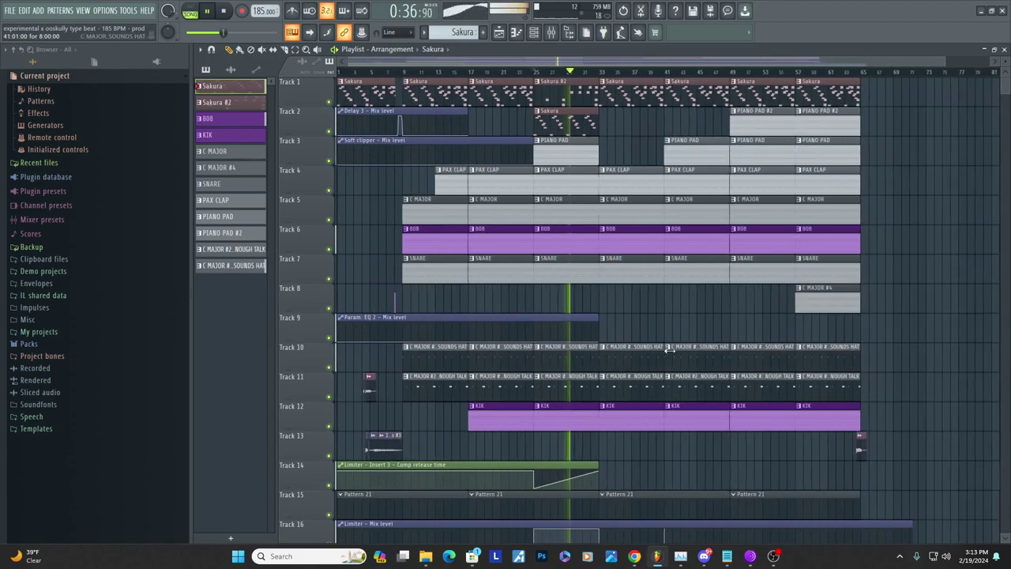
drag(1005, 71, 1006, 82)
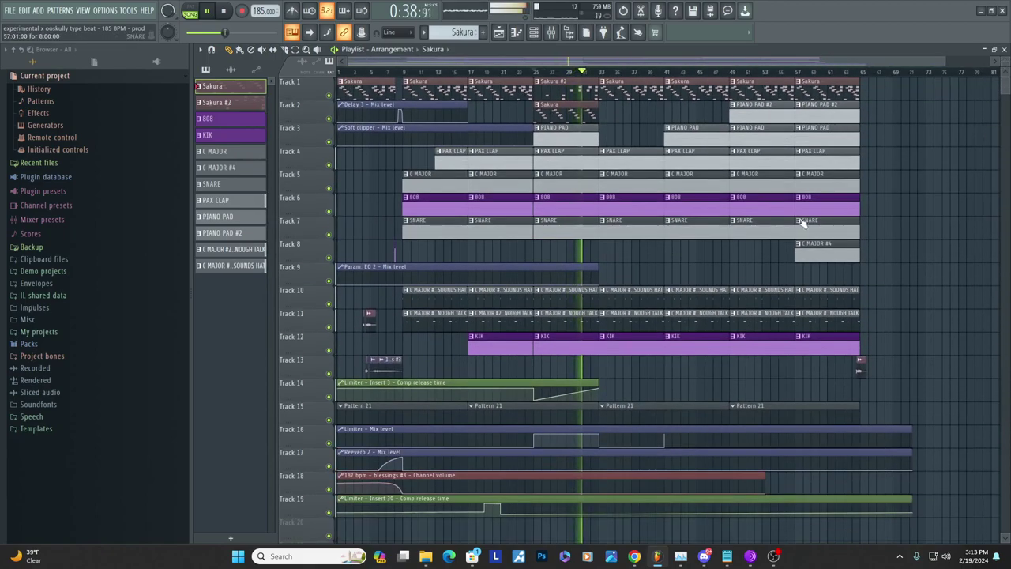
scroll(621, 420, down, 2)
scroll(634, 420, up, 3)
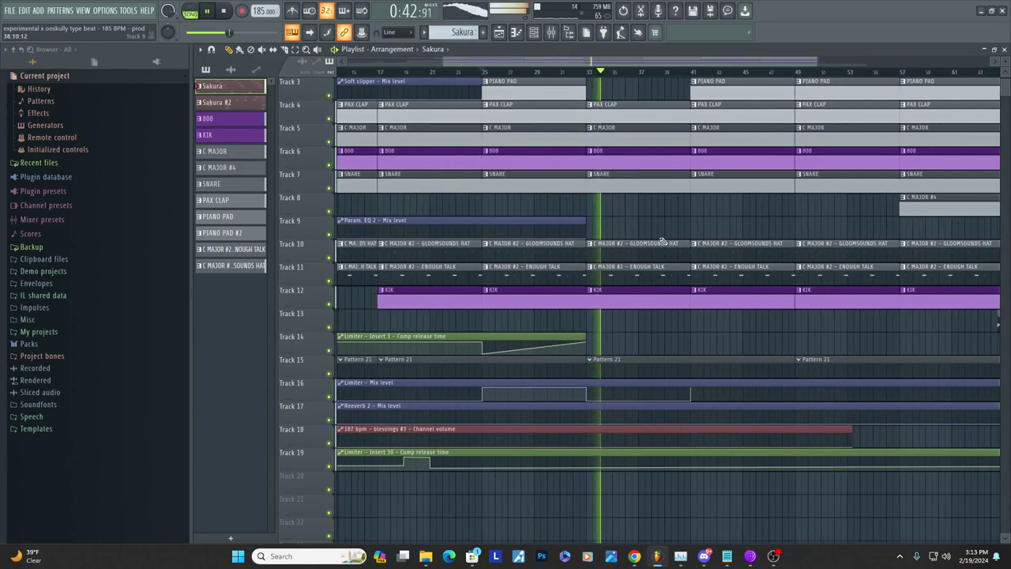
Examine the arrangement and the Limiter mix level automation around bar 41 while the song plays
scroll(672, 243, up, 2)
scroll(680, 245, down, 2)
scroll(681, 245, down, 2)
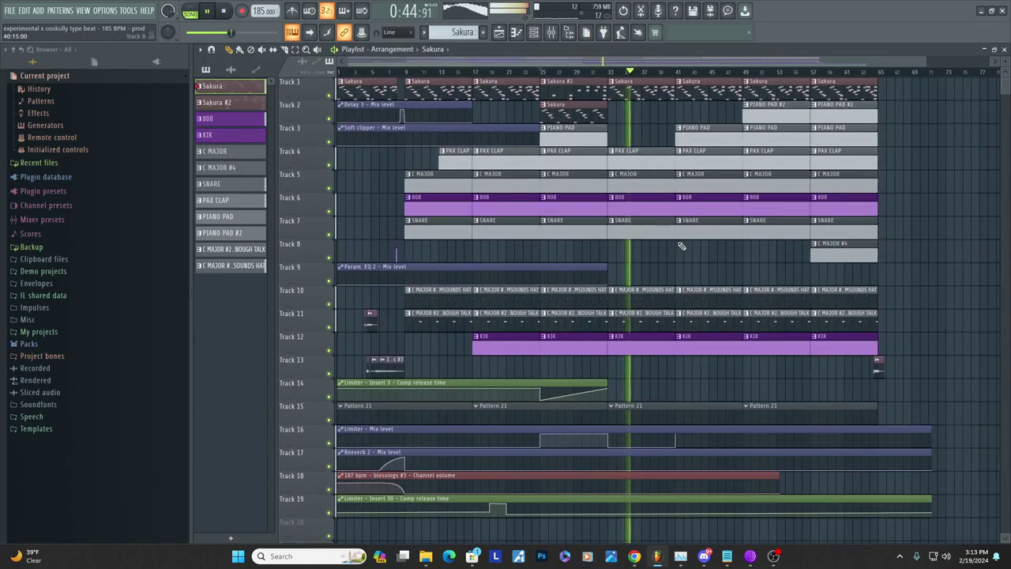
scroll(680, 245, up, 1)
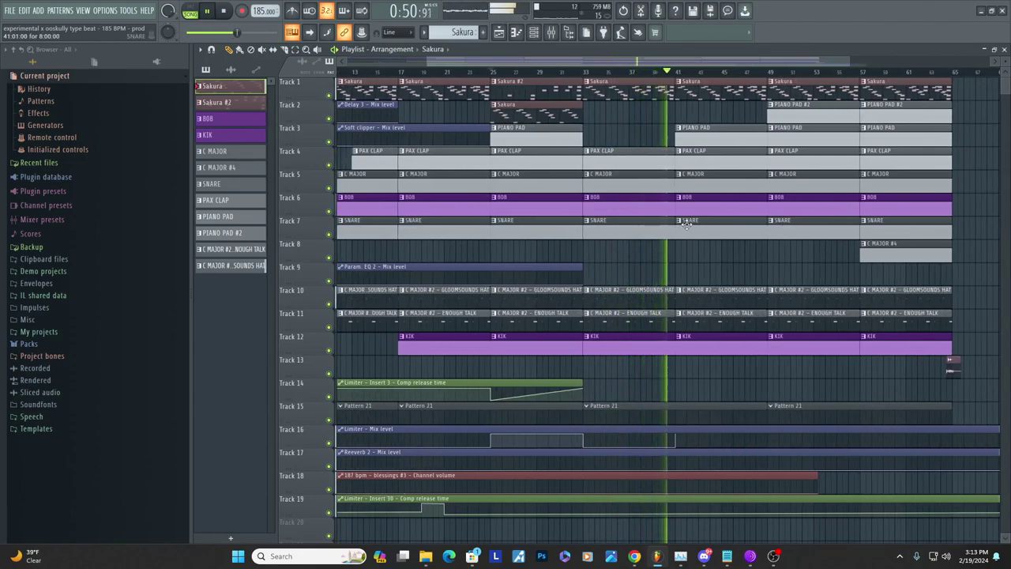
scroll(695, 233, up, 1)
scroll(724, 217, up, 1)
scroll(725, 217, down, 2)
scroll(724, 219, down, 2)
scroll(727, 222, up, 4)
scroll(677, 346, up, 2)
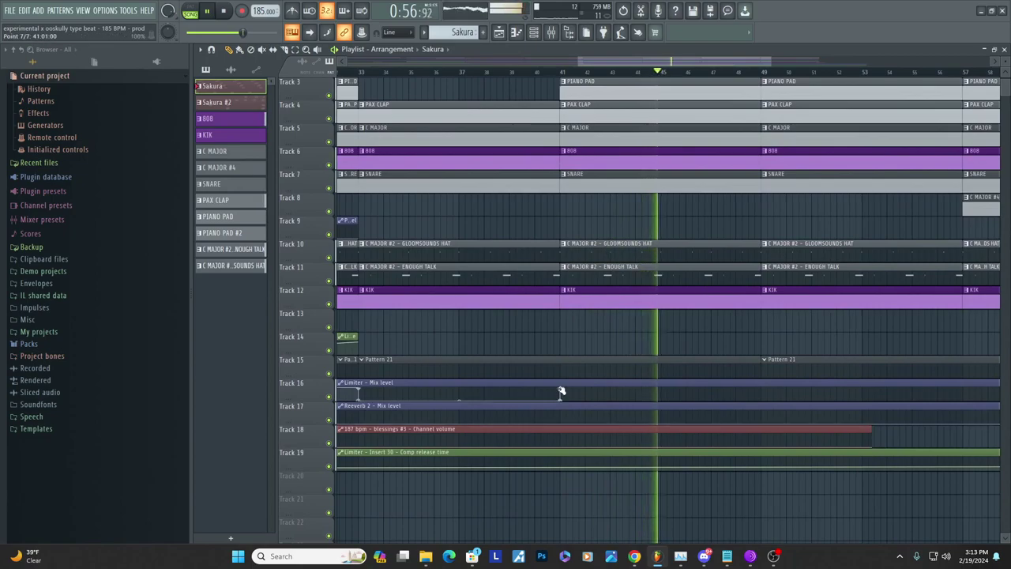
scroll(557, 384, up, 2)
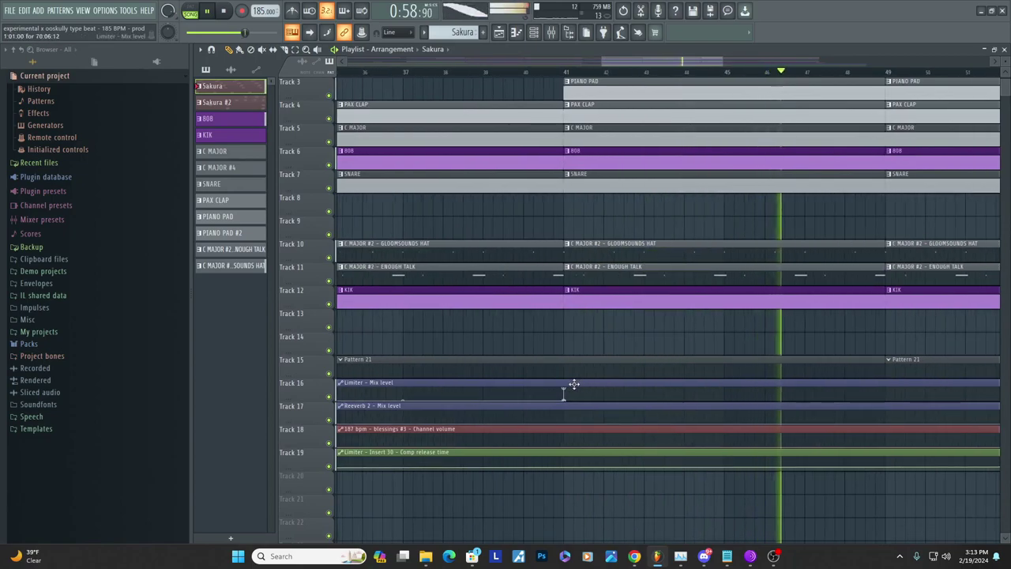
Compare playback from bar 41 with the Limiter mix level automation point lowered and raised back to 100%
key(space)
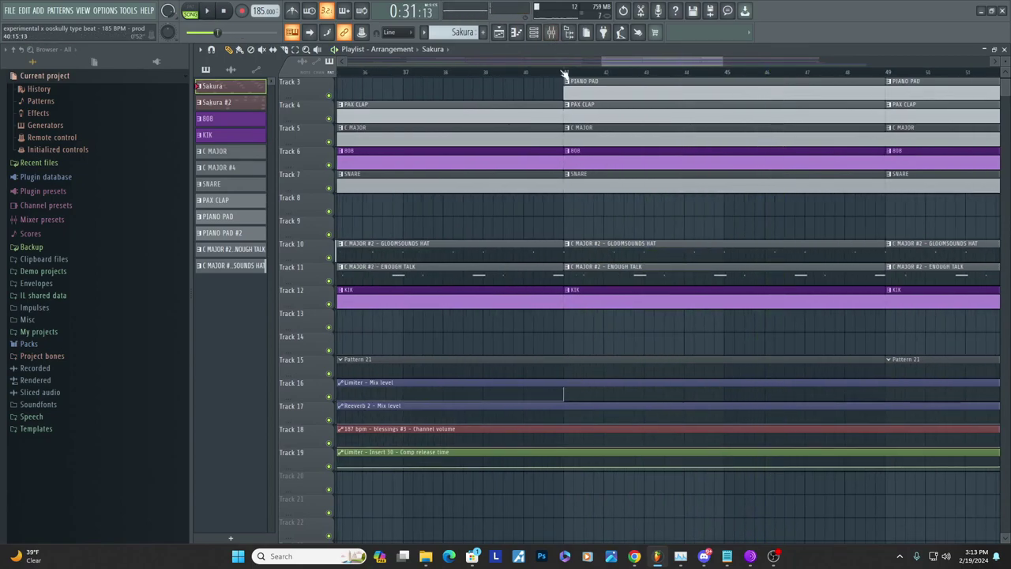
scroll(603, 181, up, 2)
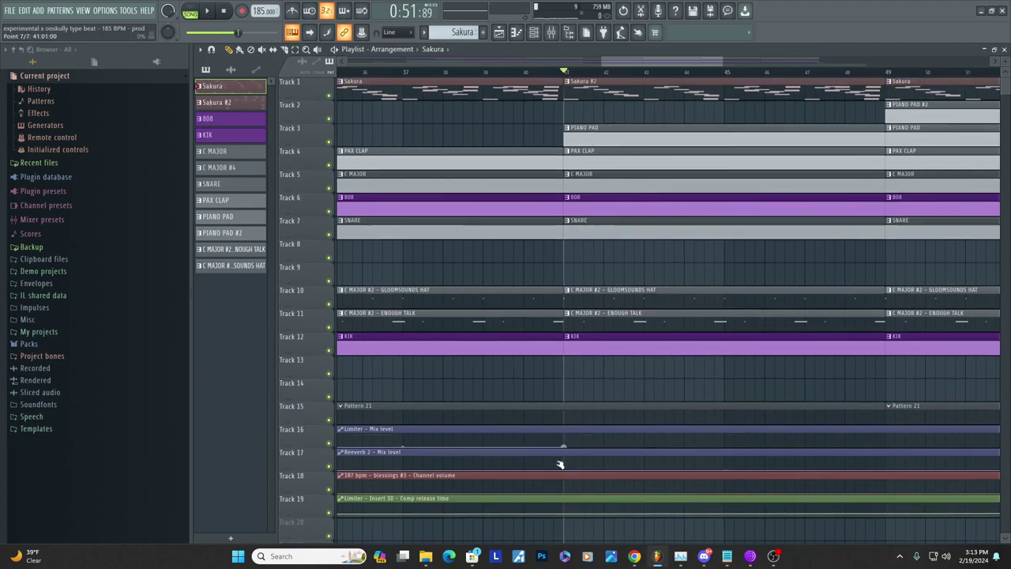
key(space)
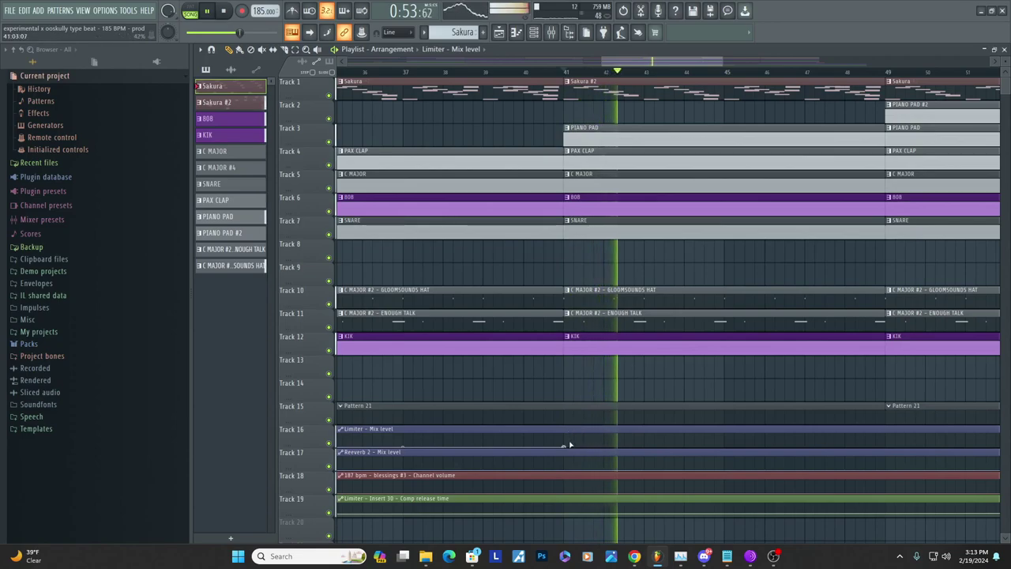
key(space)
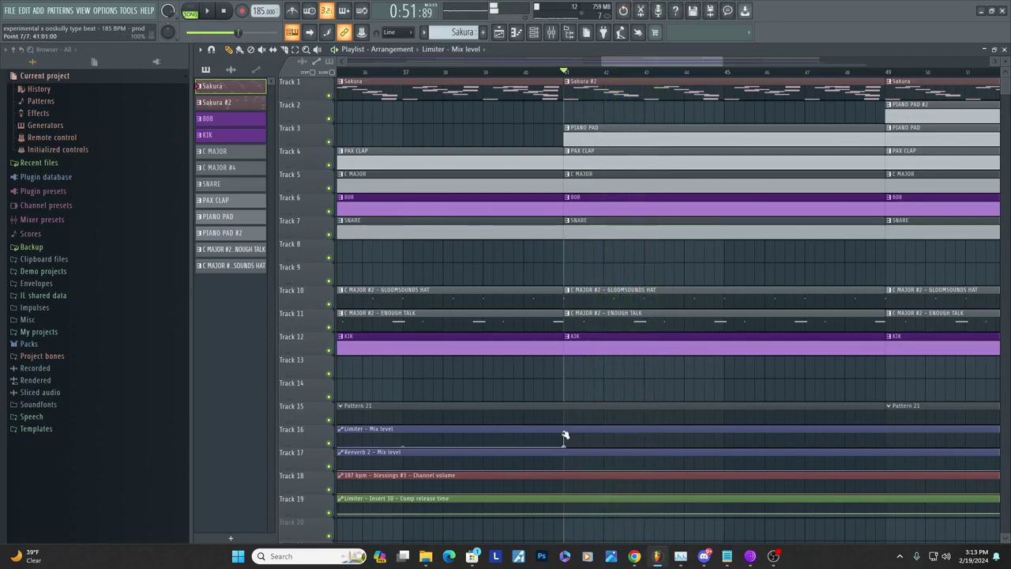
Add a point to the Limiter mix level automation at about bar 44, keeping the level raised from bar 41
key(space)
right_click(589, 441)
scroll(640, 440, down, 1)
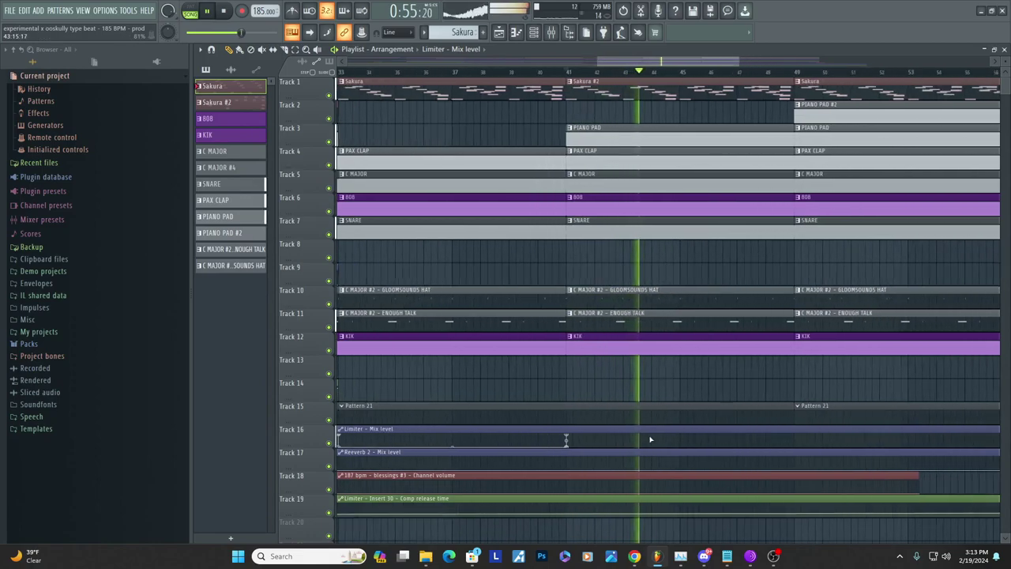
right_click(662, 446)
key(ctrl+z)
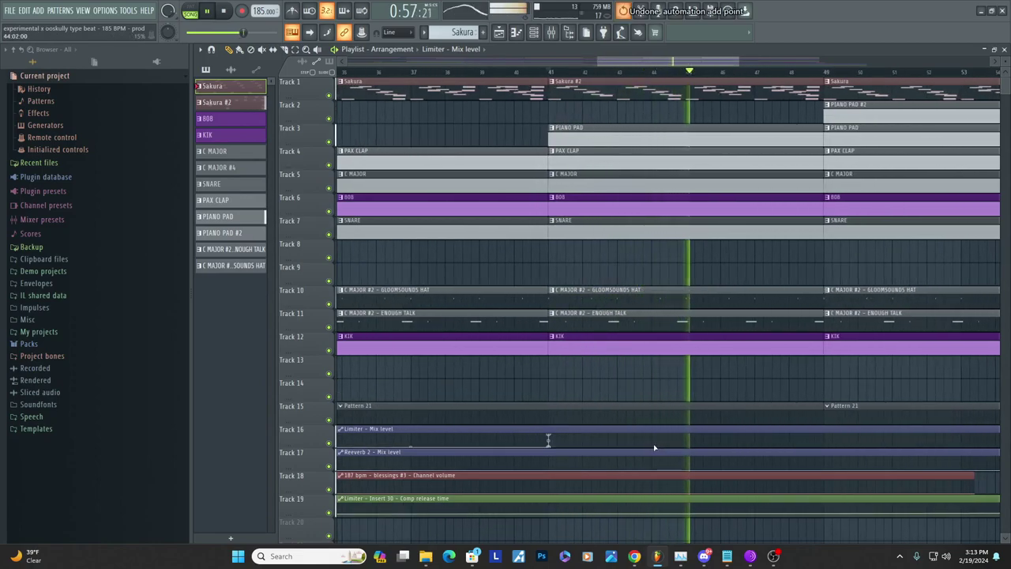
right_click(659, 435)
scroll(626, 431, down, 1)
scroll(640, 426, up, 1)
key(space)
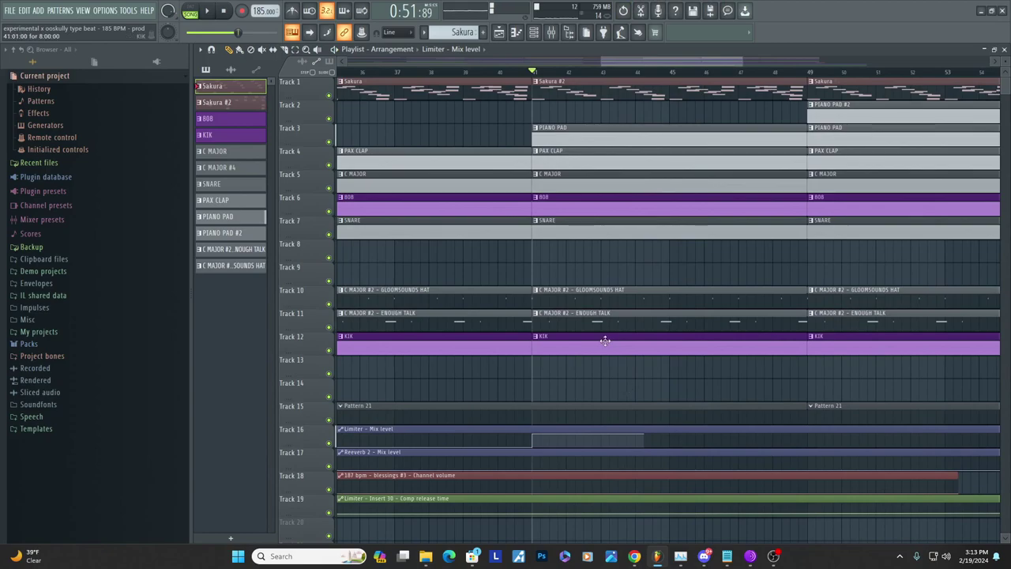
Show the mixer and play the song from bar 41 with Insert 23 selected
click(551, 32)
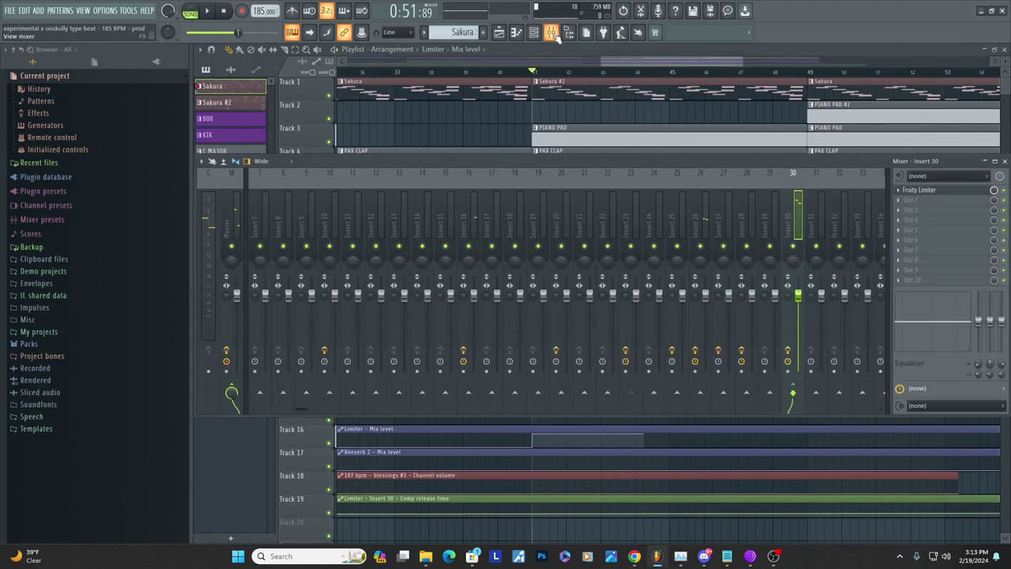
scroll(600, 209, up, 4)
scroll(403, 215, down, 8)
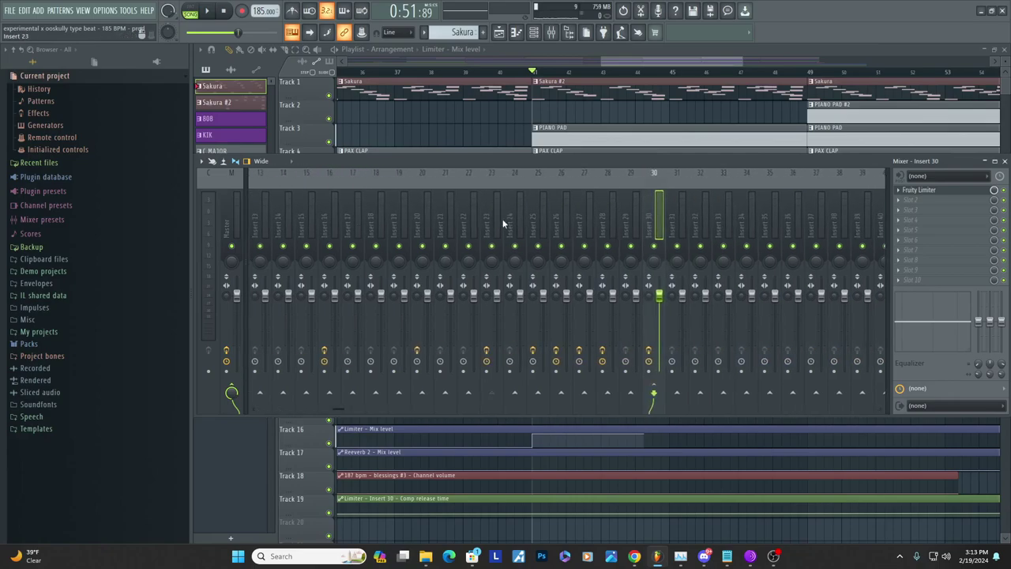
scroll(487, 225, up, 6)
key(space)
click(706, 226)
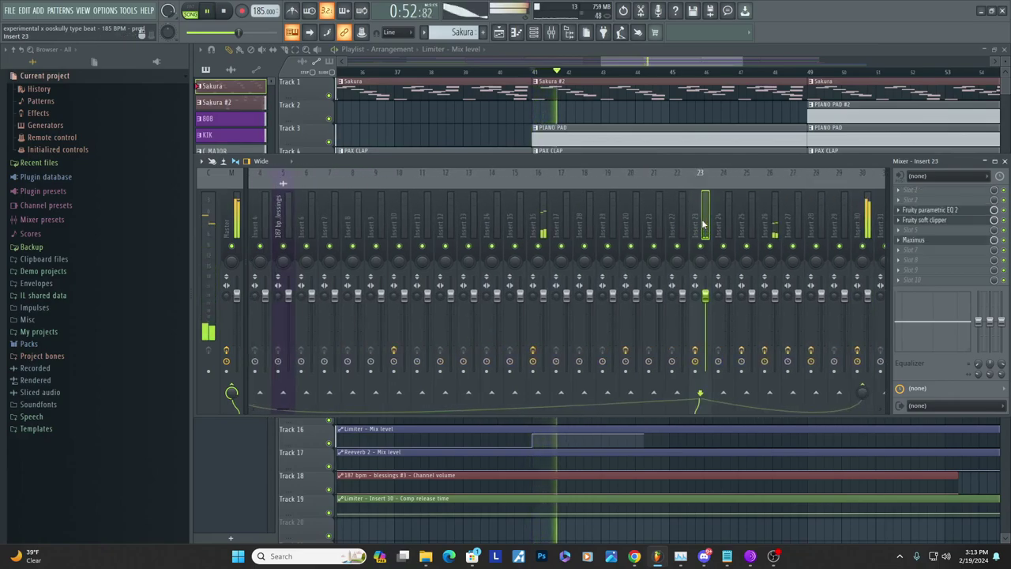
key(space)
scroll(700, 225, down, 7)
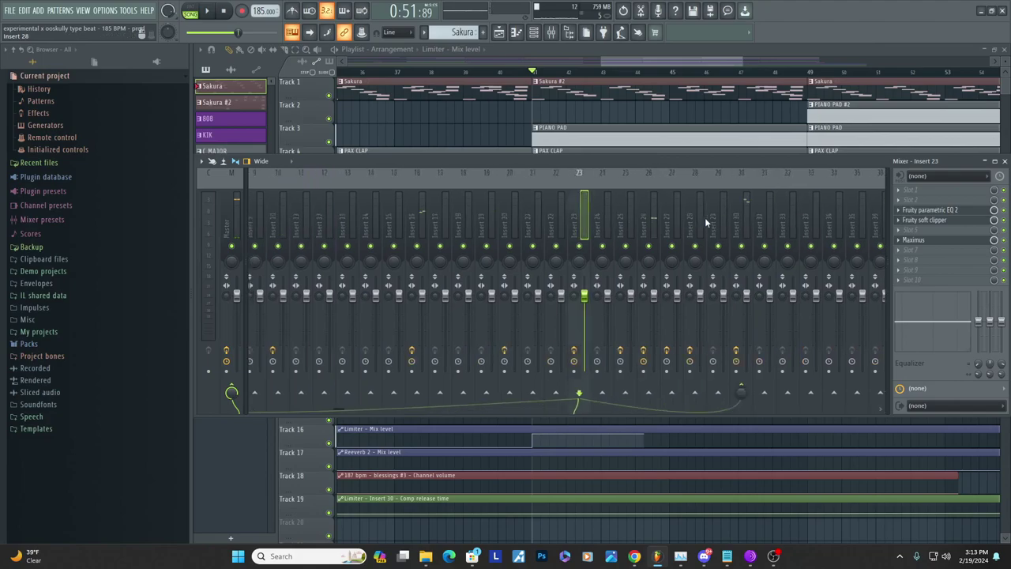
Play from bar 41 while checking the levels of mixer Insert 3 and Insert 23
scroll(658, 227, up, 6)
scroll(658, 227, up, 5)
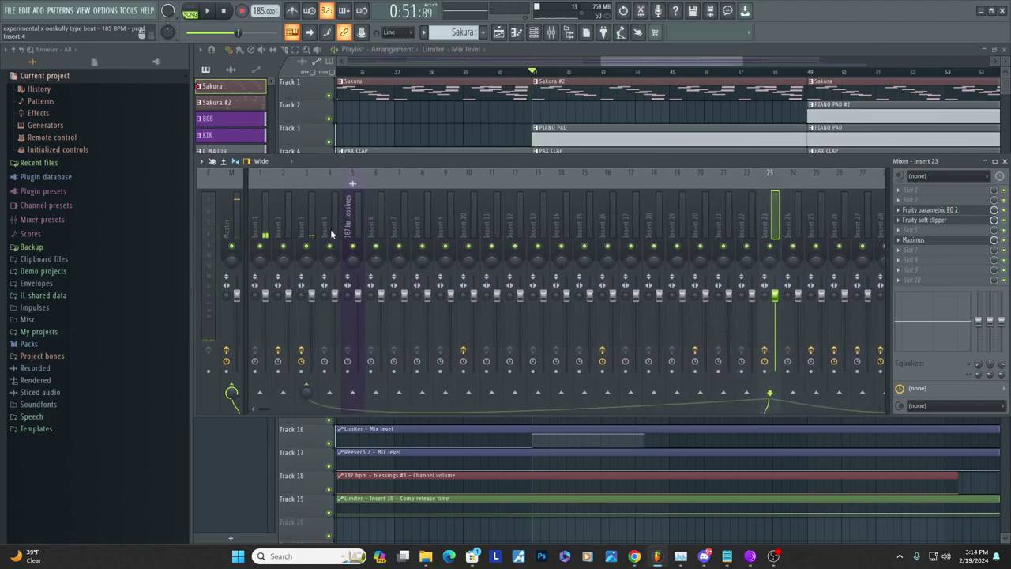
click(310, 226)
key(space)
scroll(811, 234, down, 3)
click(706, 226)
key(space)
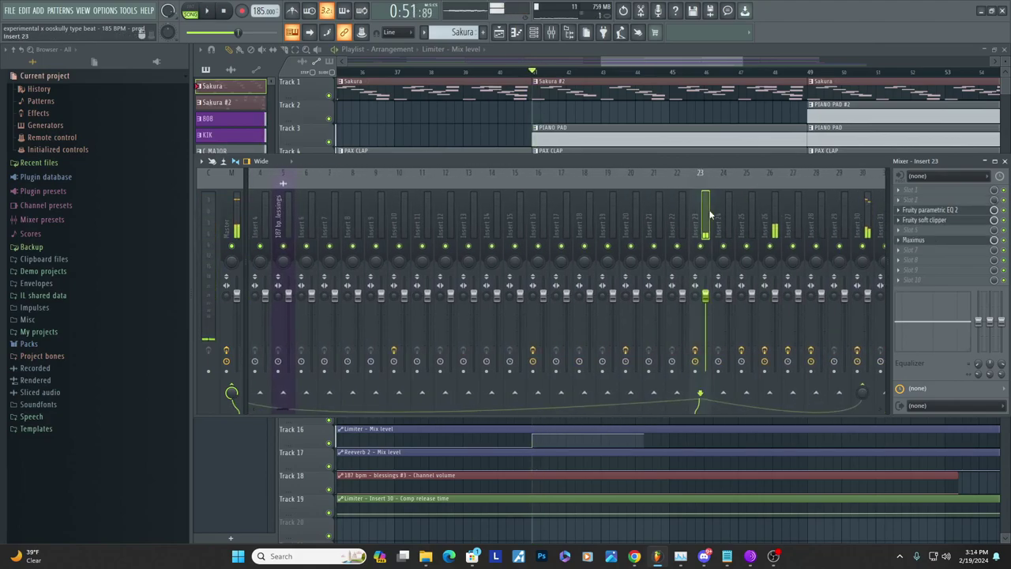
Solo mixer Insert 3 and play it from bar 41
scroll(348, 234, up, 3)
click(312, 244)
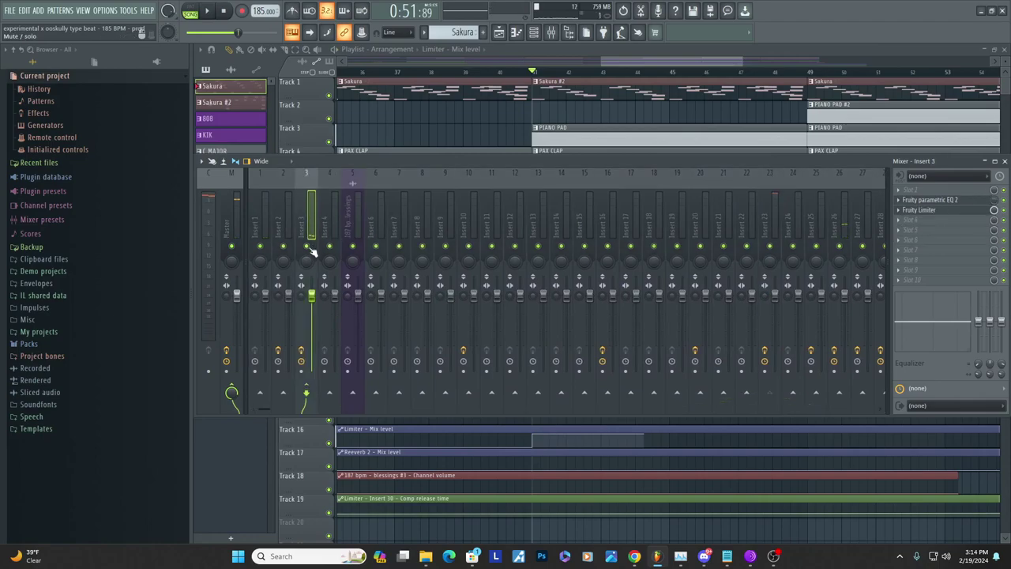
key(space)
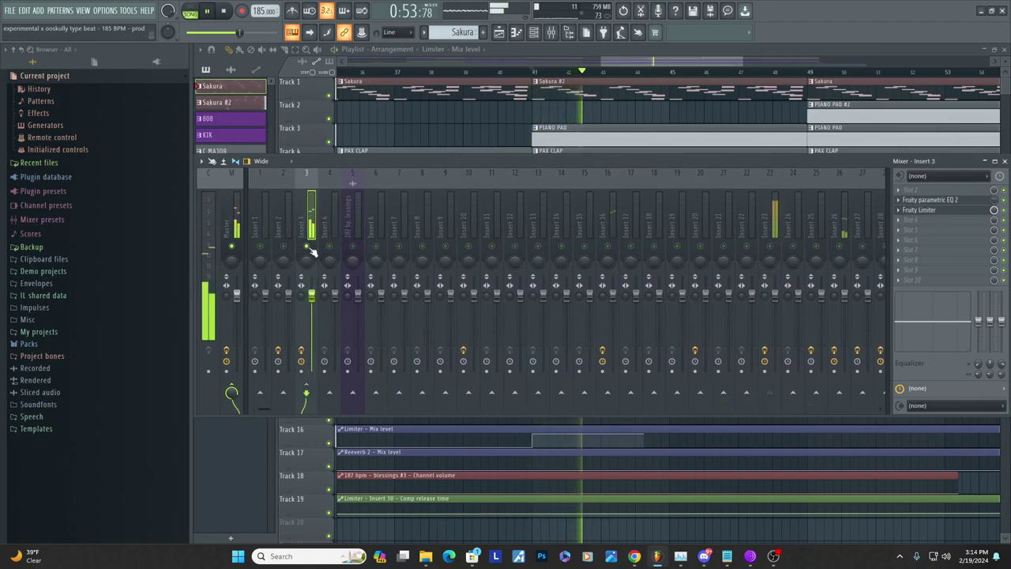
key(space)
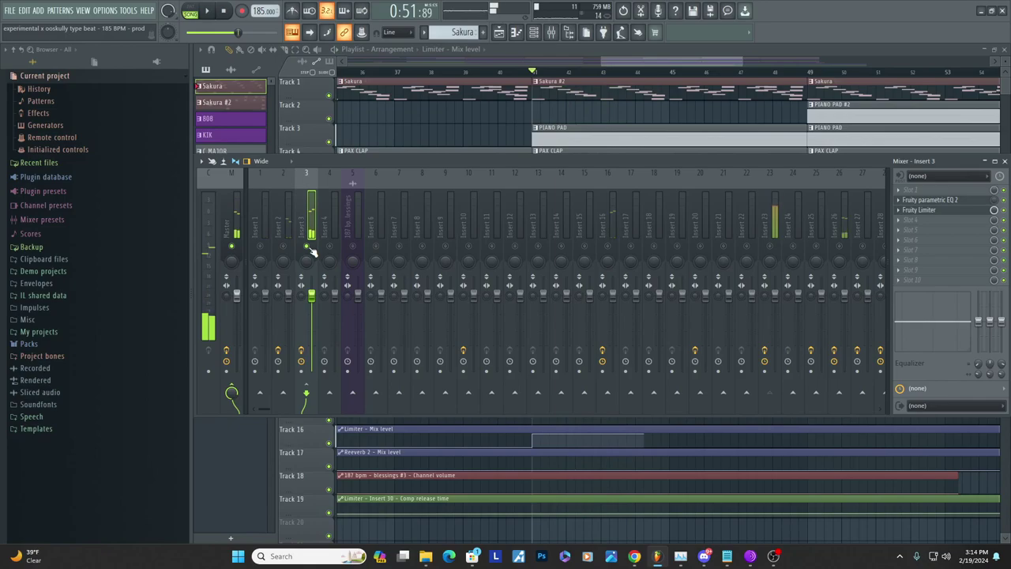
Pick the PIANO PAD pattern from its bar 41 clip, reopen the mixer, and select Insert 23 during playback
click(563, 138)
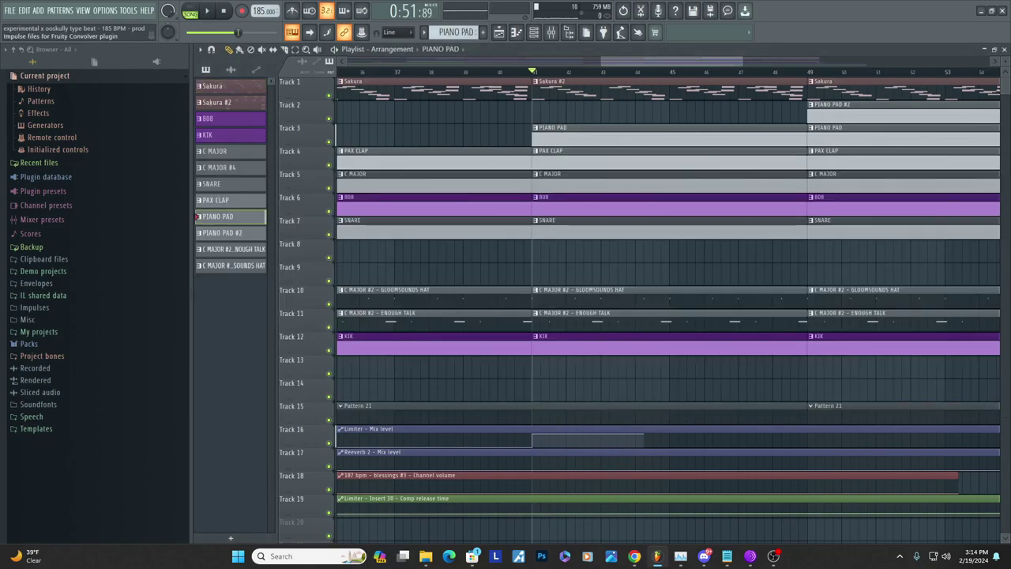
click(553, 34)
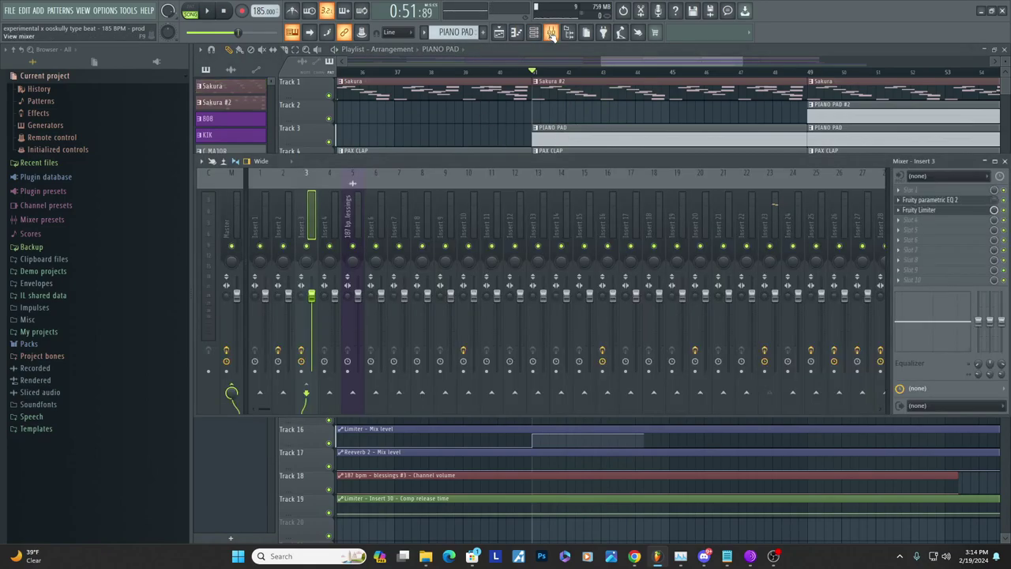
click(729, 210)
scroll(729, 209, down, 3)
key(space)
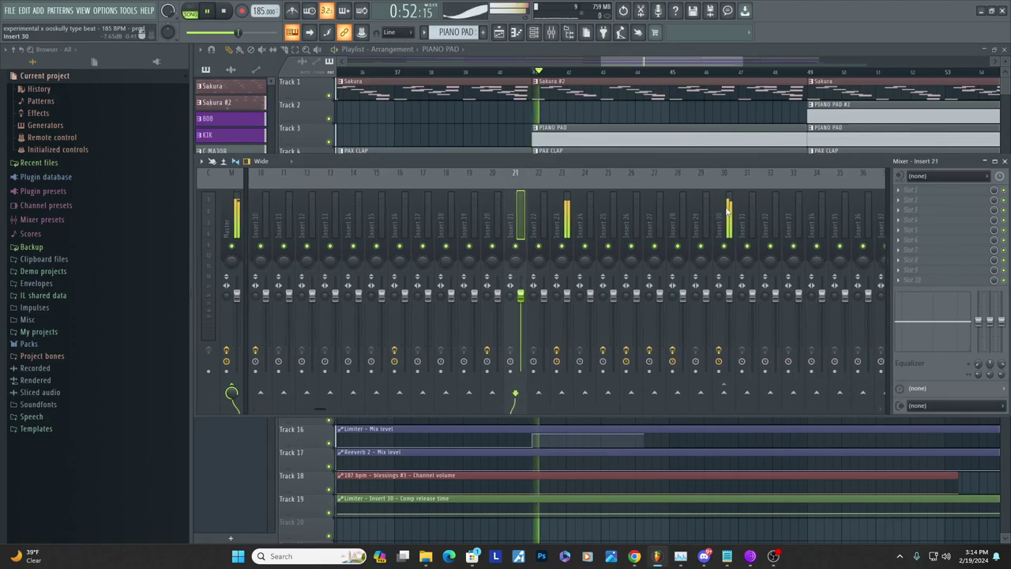
click(566, 222)
key(space)
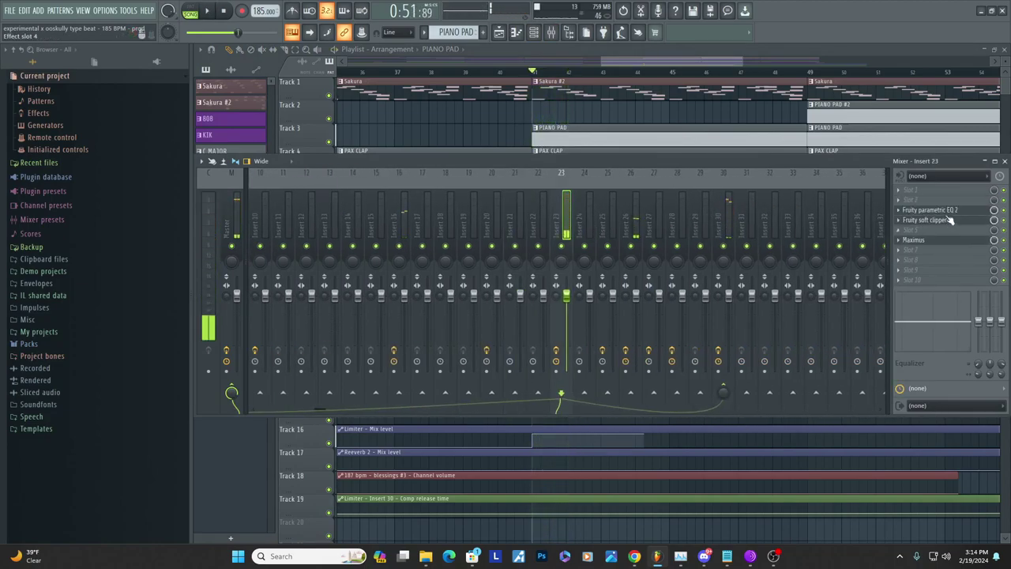
Play short passages from bar 41 while inspecting mixer Inserts 30, 22 and 23
key(space)
click(727, 224)
key(space)
click(544, 220)
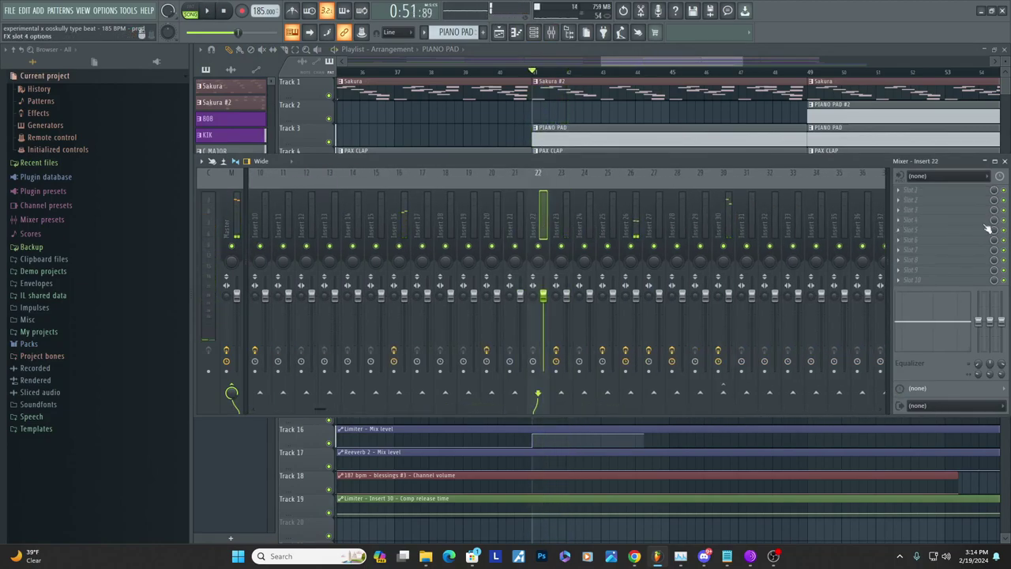
key(space)
click(567, 225)
key(space)
View the low band of Maximus on Insert 23 and close the plugin
click(940, 240)
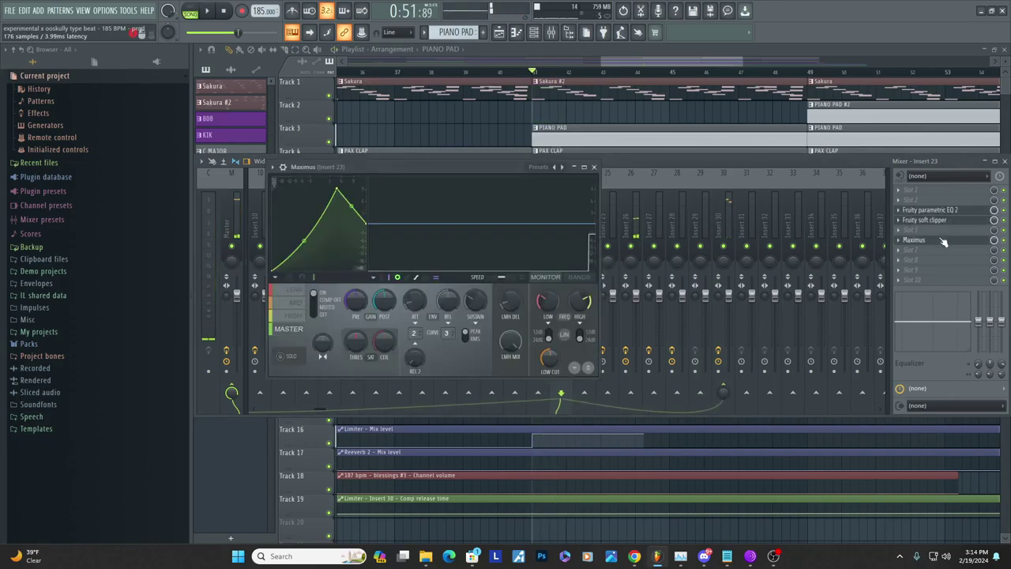
click(295, 291)
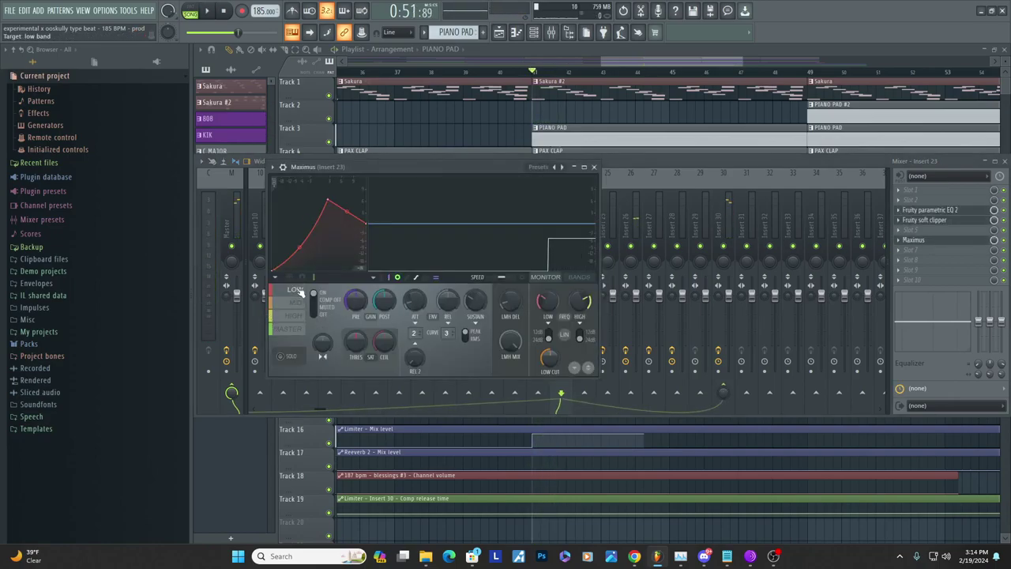
click(939, 219)
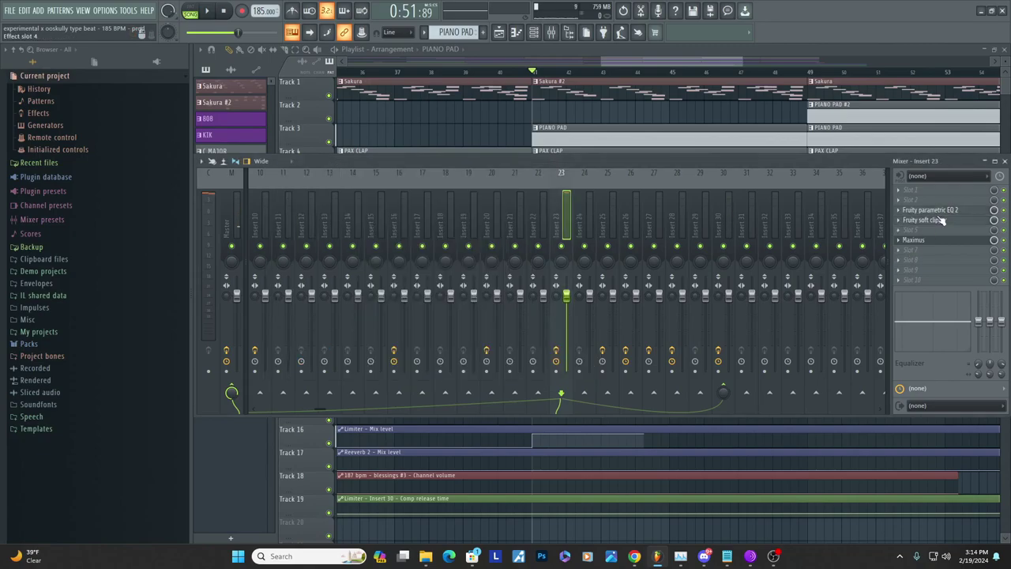
Open Fruity parametric EQ 2 on Insert 23 and view the filter type options of band 1
click(948, 211)
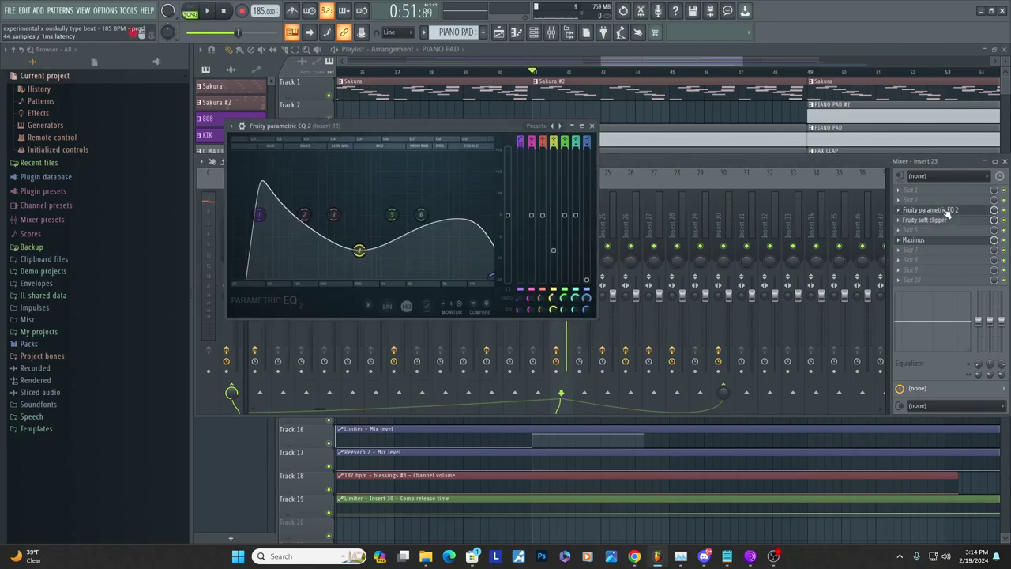
right_click(260, 215)
mouse_move(280, 243)
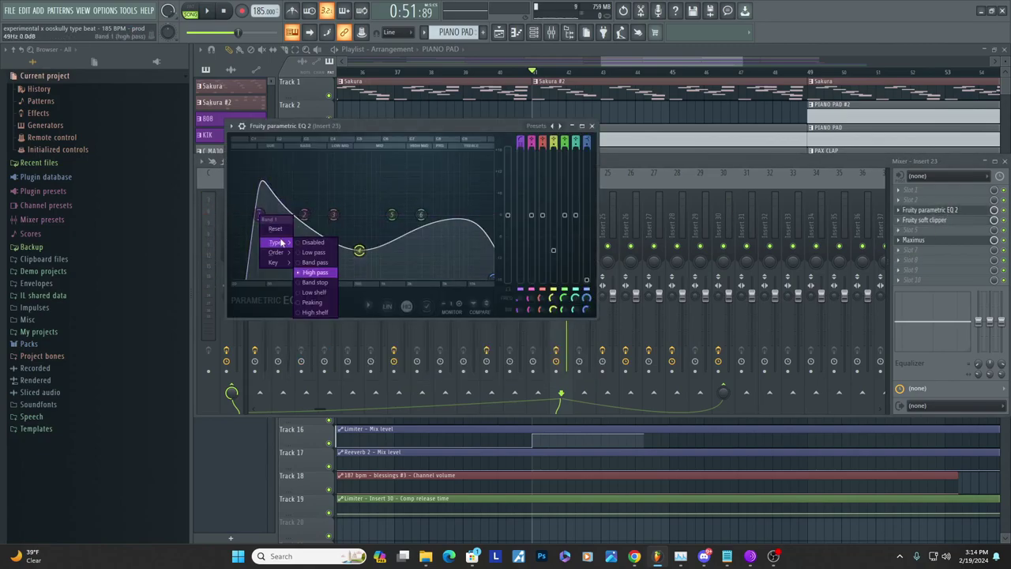
click(233, 209)
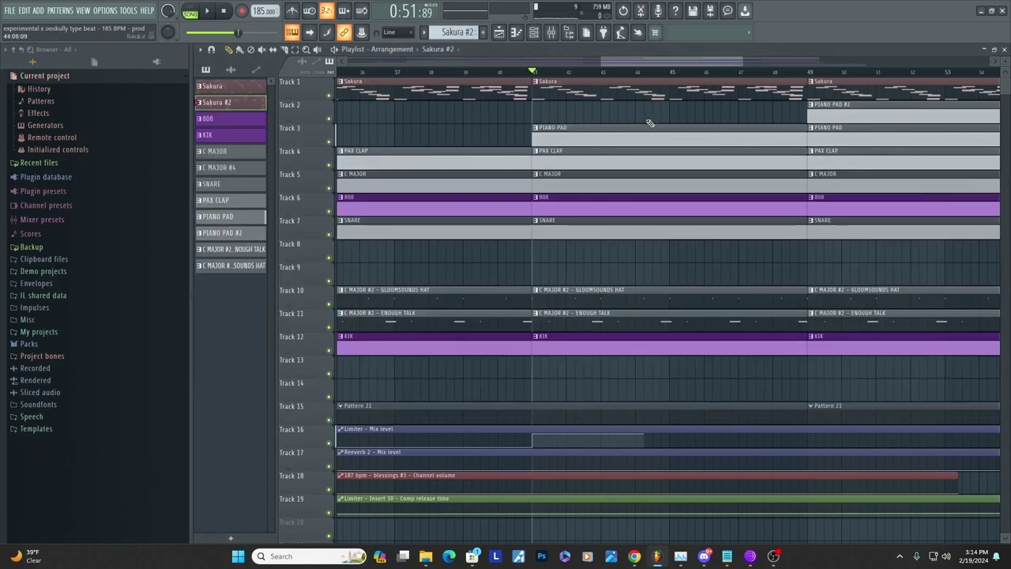
Replace the Sakura #2 clip at bar 41 on Track 1 with Sakura and show the mixer
click(661, 98)
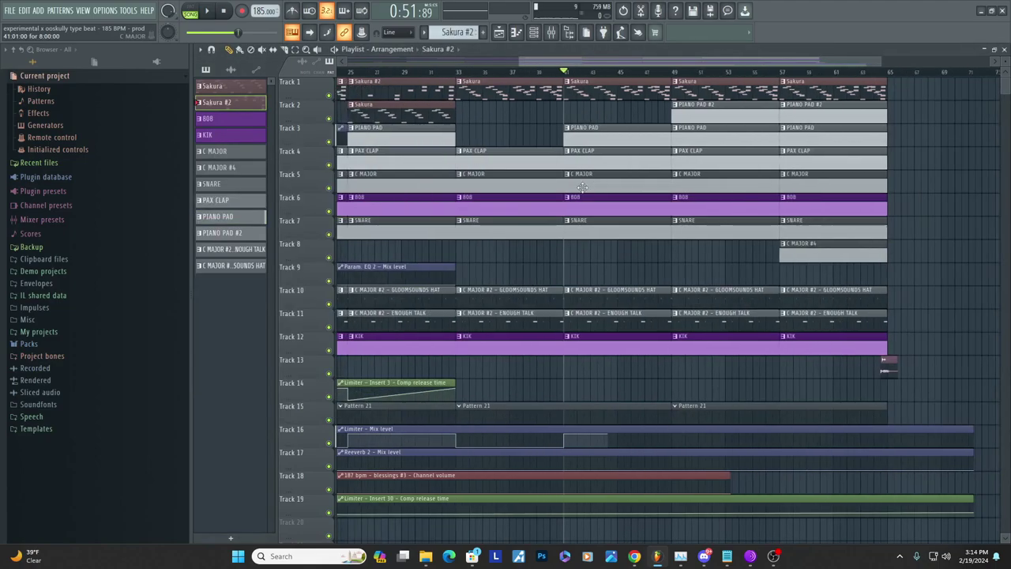
scroll(692, 198, down, 4)
click(553, 35)
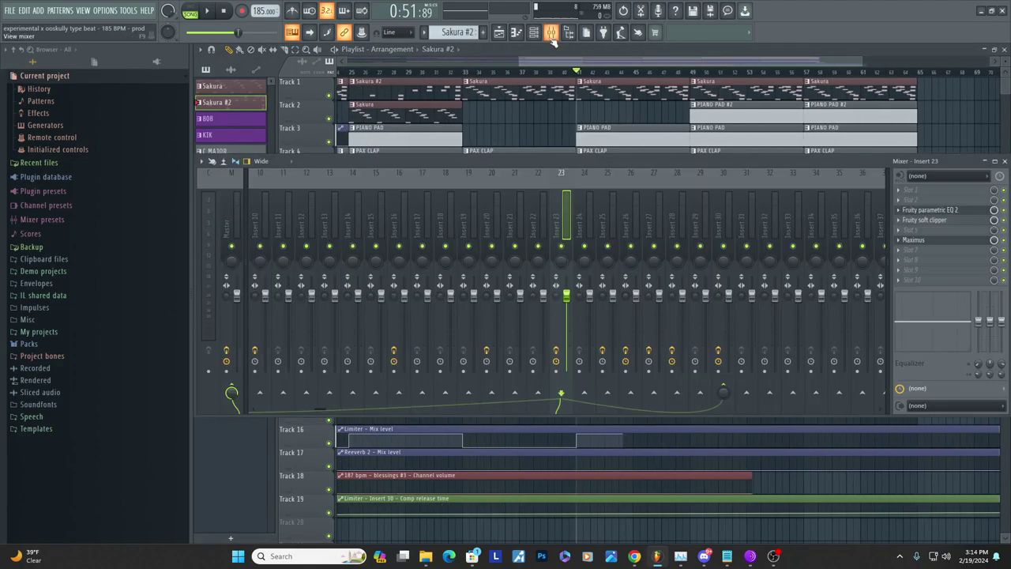
Pick the PIANO PAD pattern from its bar 41 clip on Track 3 and show the channel rack
scroll(622, 138, down, 3)
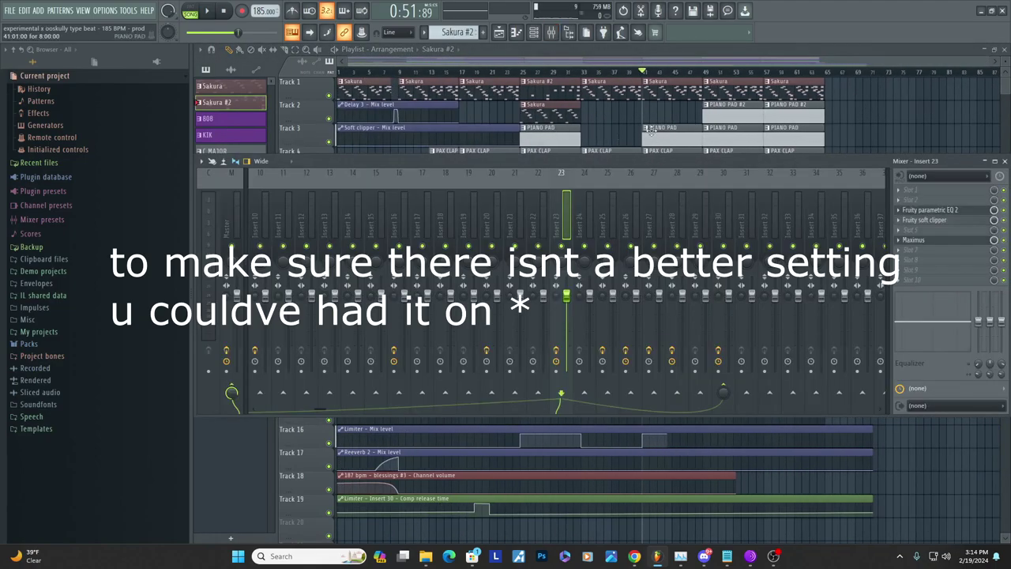
click(725, 211)
click(697, 140)
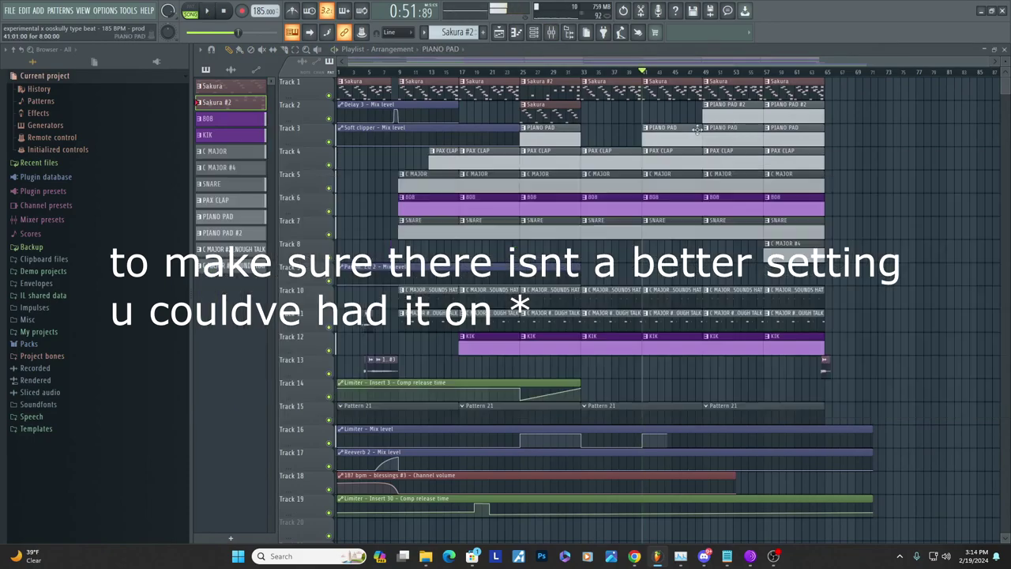
scroll(697, 140, up, 3)
click(535, 32)
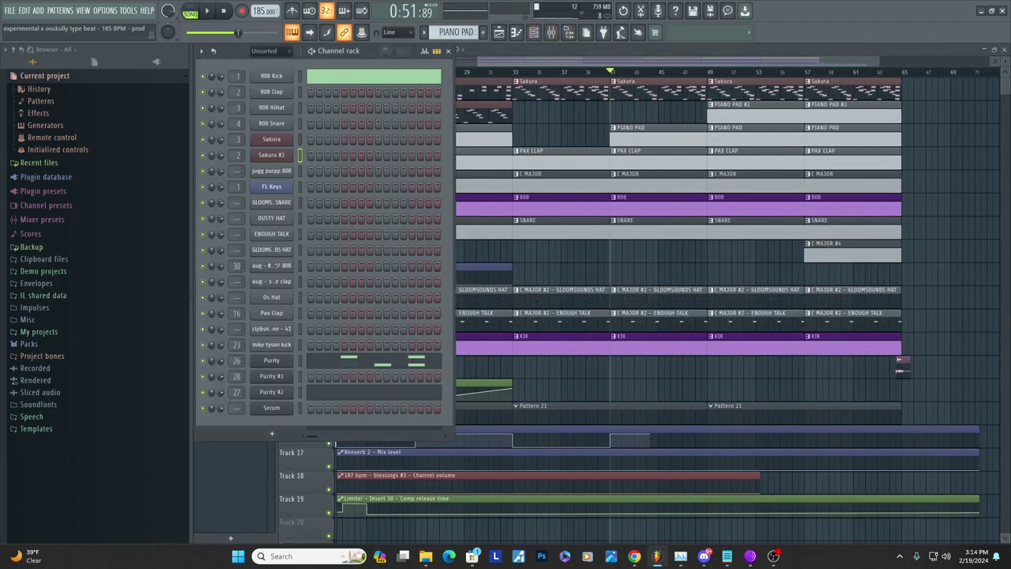